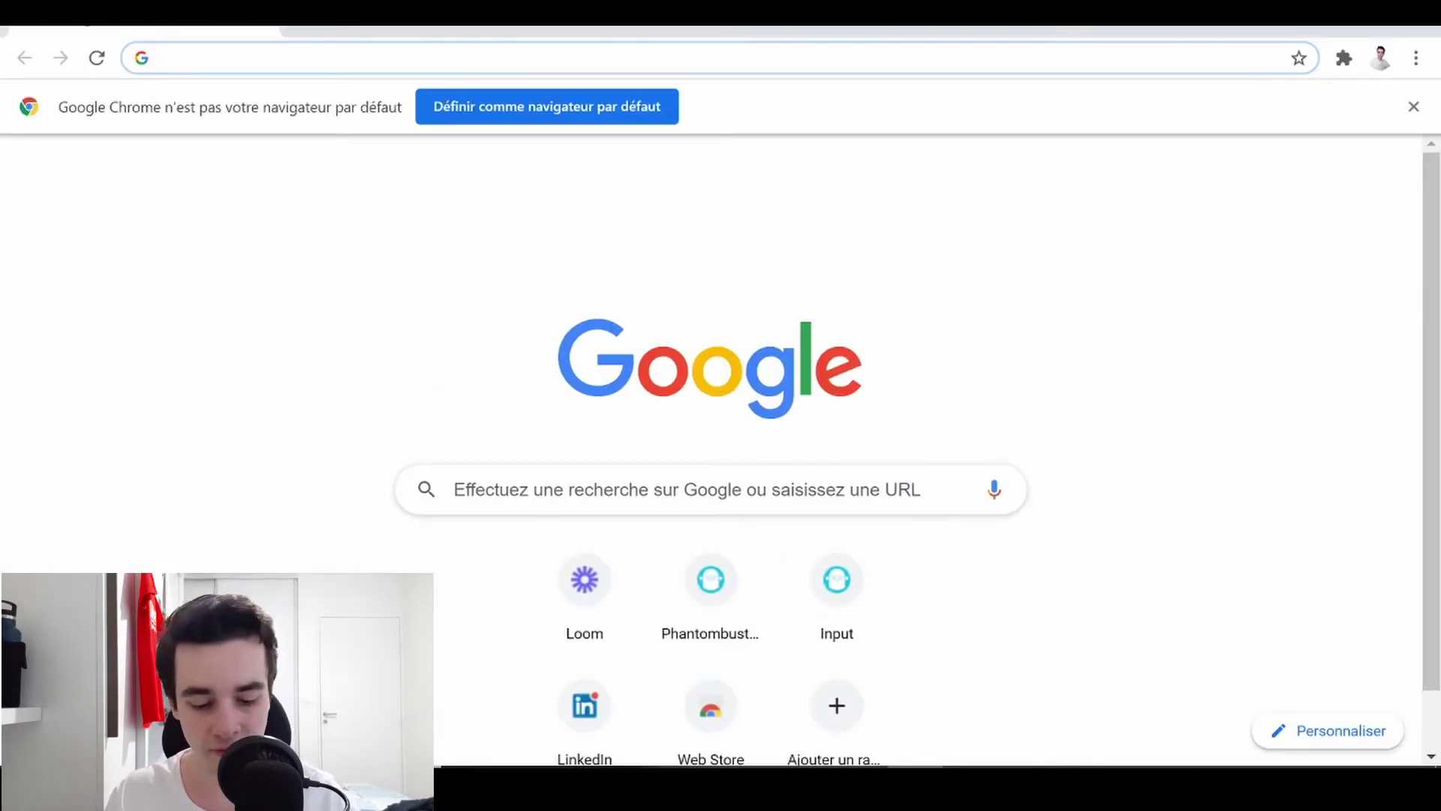
- Load yellowpages.com in the browser
{"action": "left_click", "coordinate": [454, 489]}
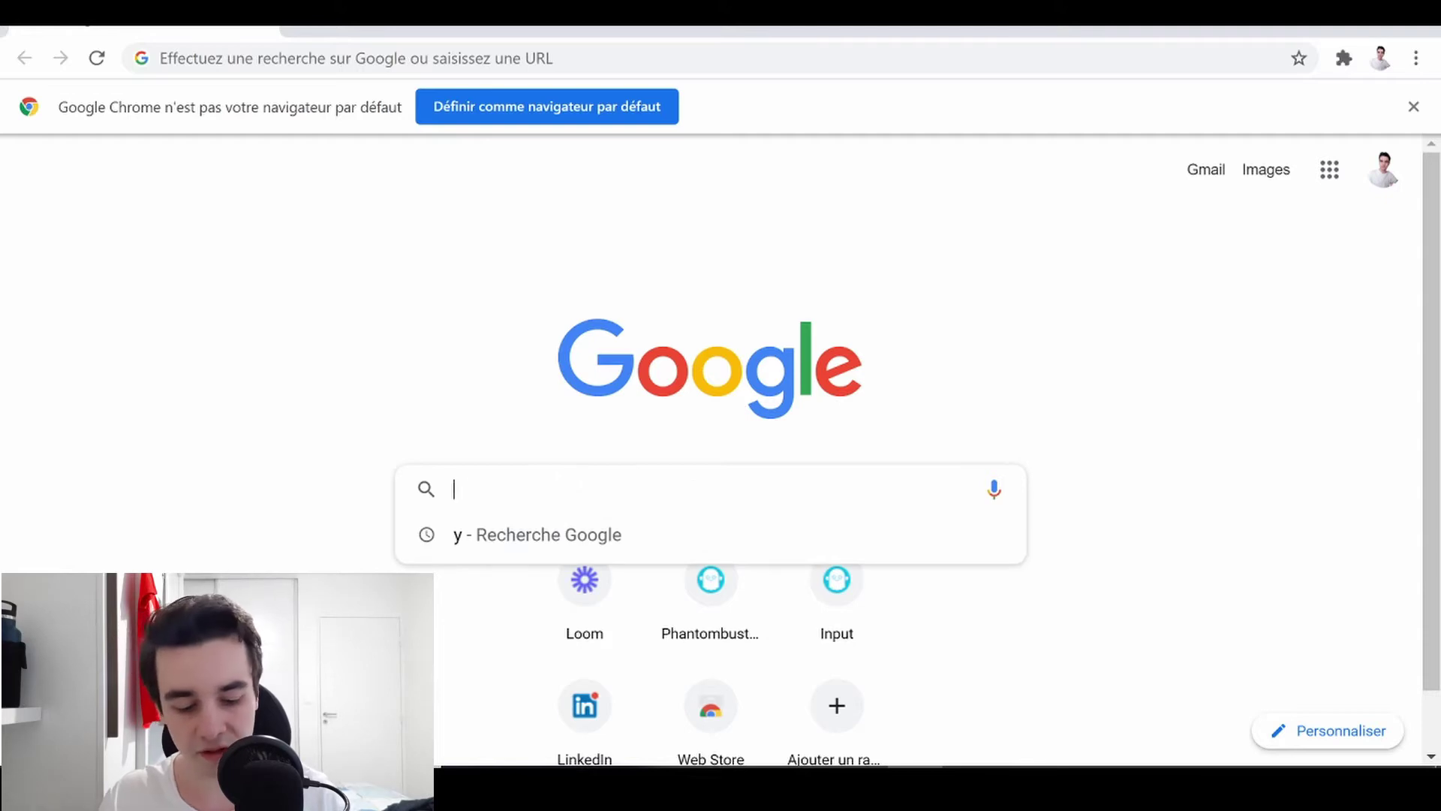
{"action": "type", "text": "yellowpages.com"}
{"action": "key", "text": "Return"}
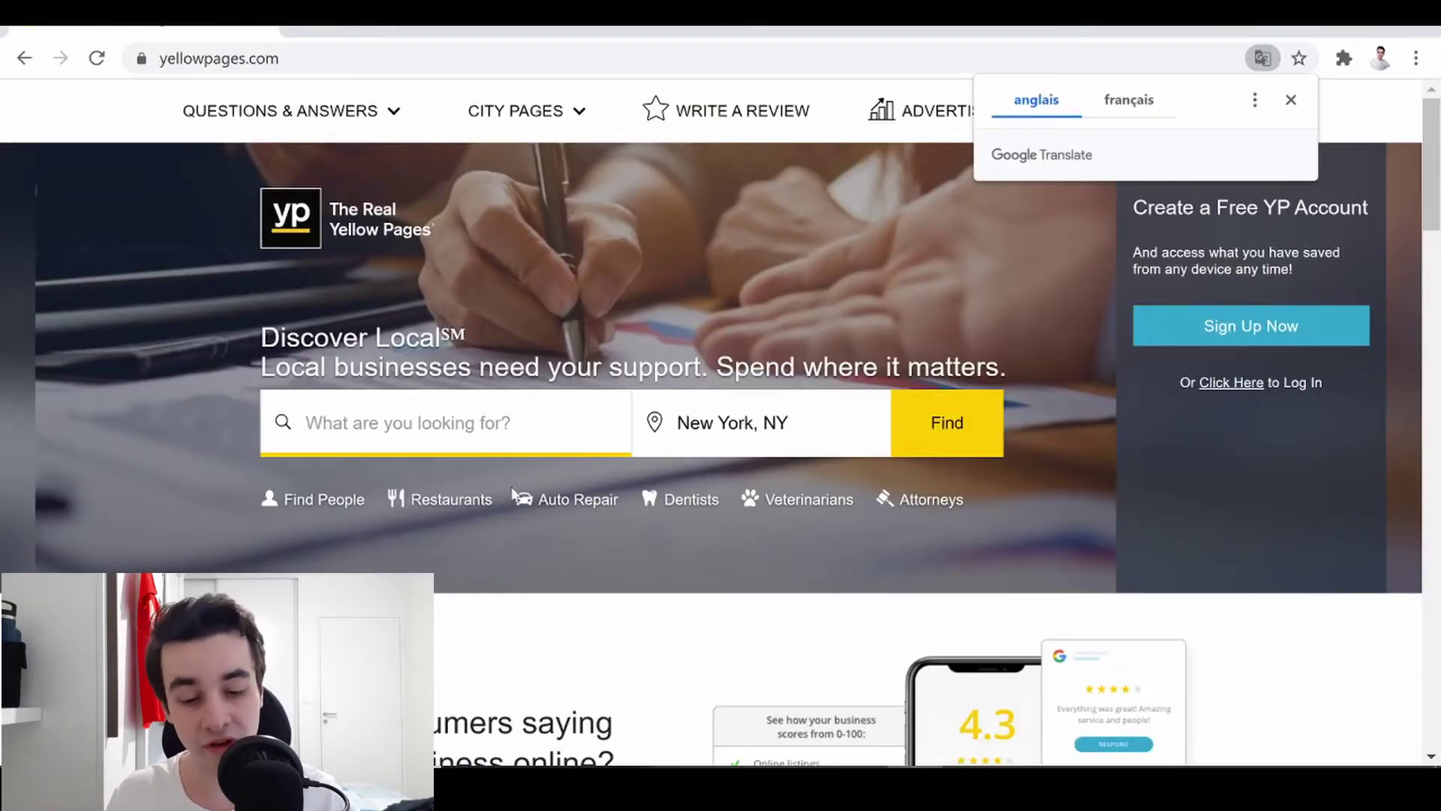
- Search Yellow Pages for 'french bakeries' in New York, NY, and open a new tab
{"action": "left_click", "coordinate": [450, 422]}
{"action": "type", "text": "frenc"}
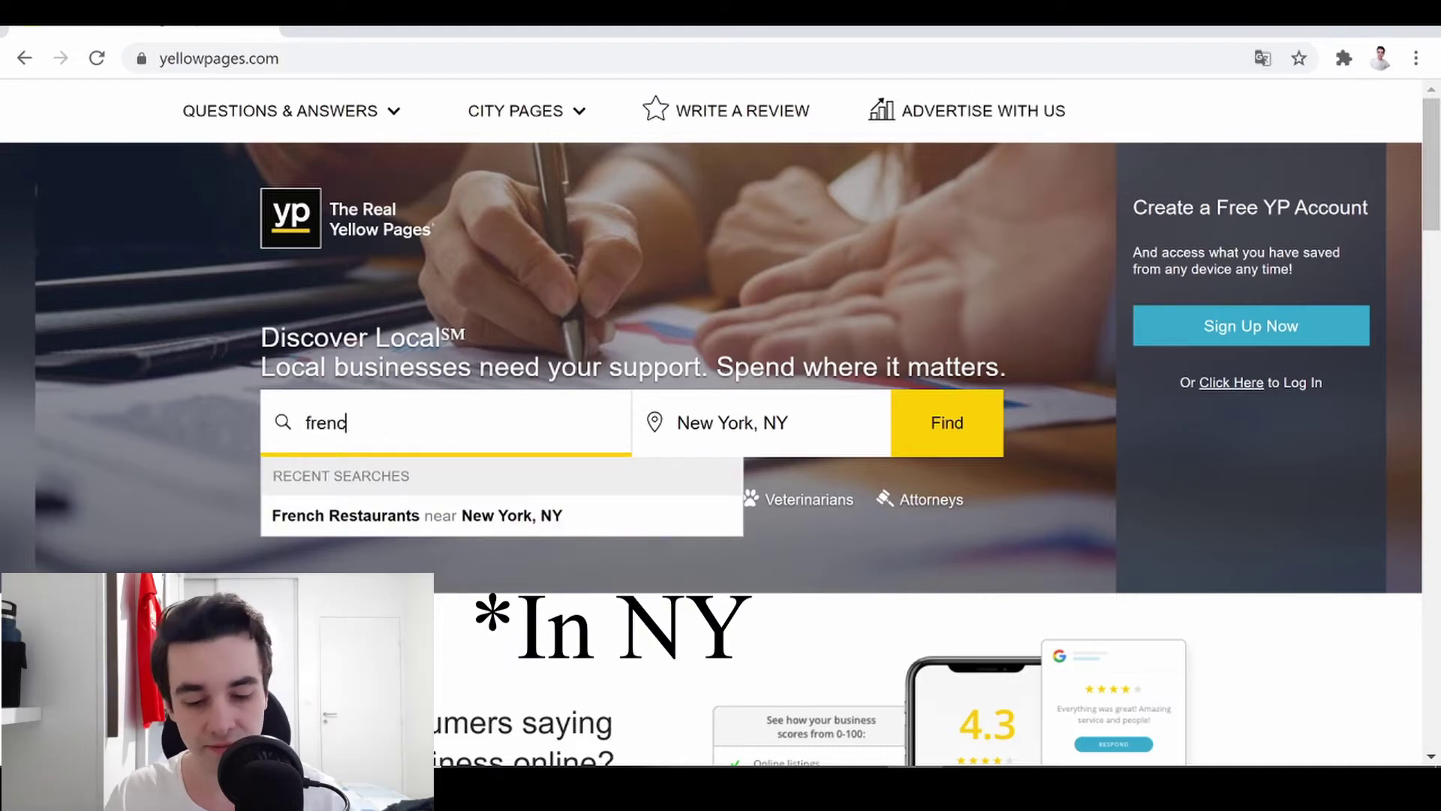
{"action": "type", "text": "h"}
{"action": "type", "text": "bakeries"}
{"action": "key", "text": "Return"}
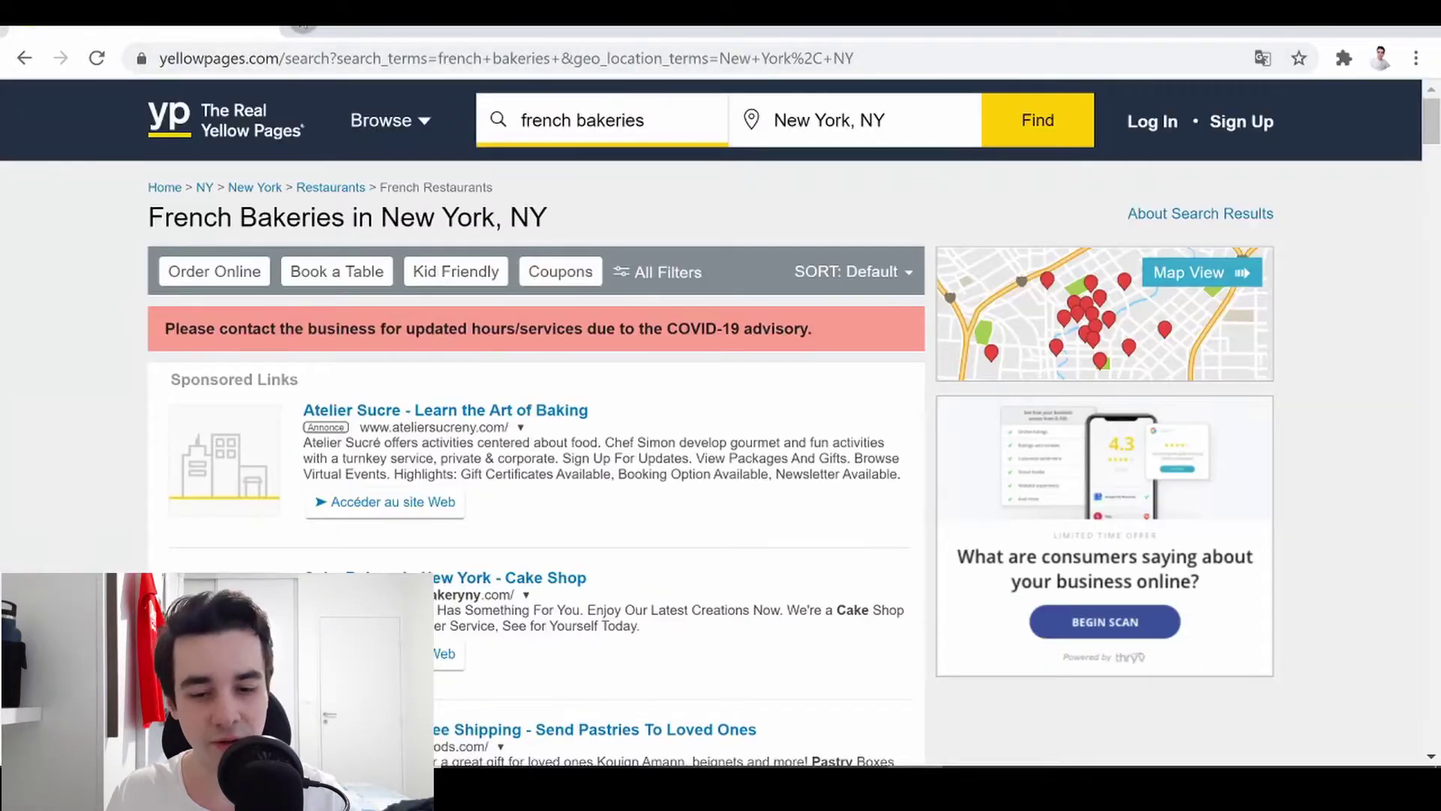
{"action": "key", "text": "ctrl+t"}
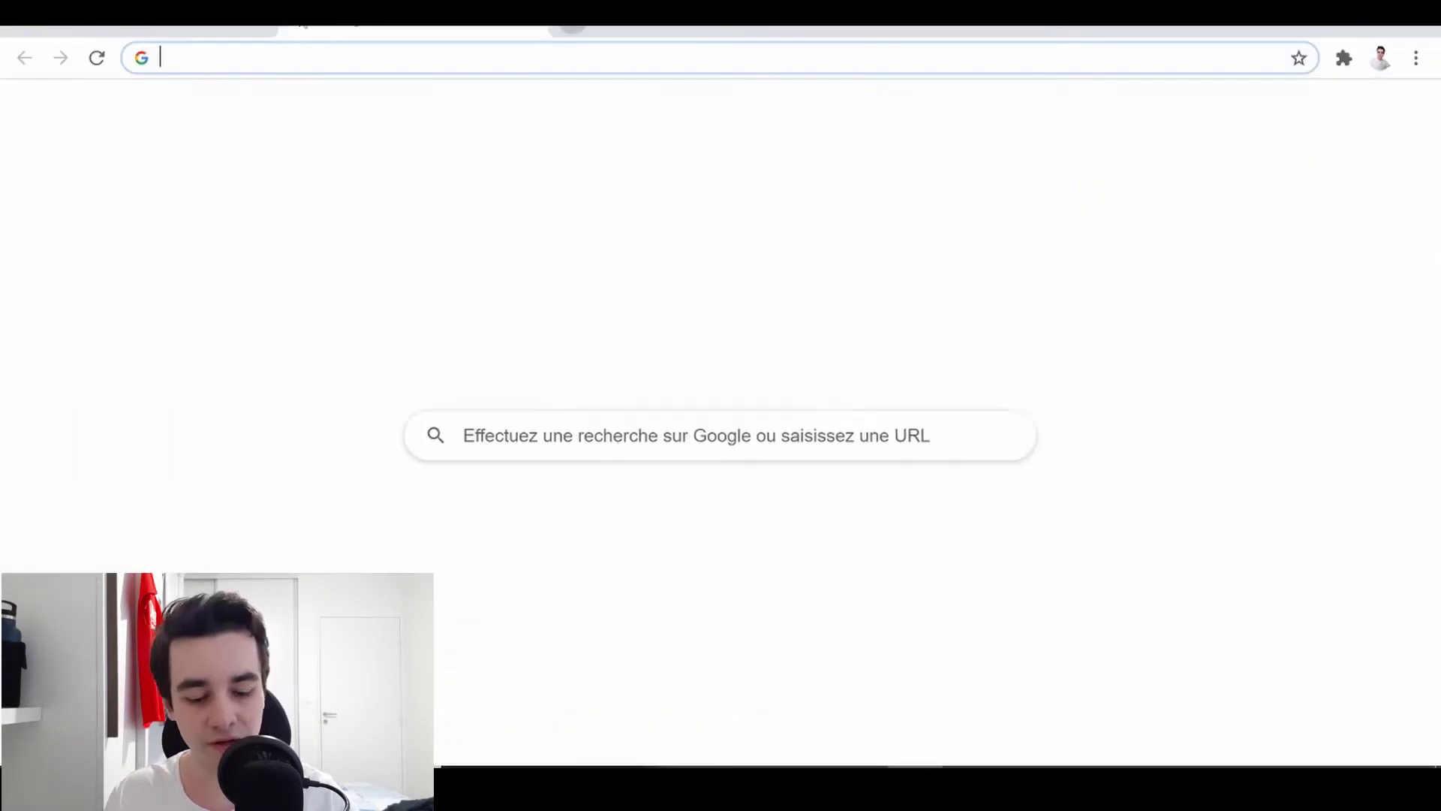
- Create a new blank Google Sheets spreadsheet named 'Scrape Yellow Pages'
{"action": "type", "text": "goog"}
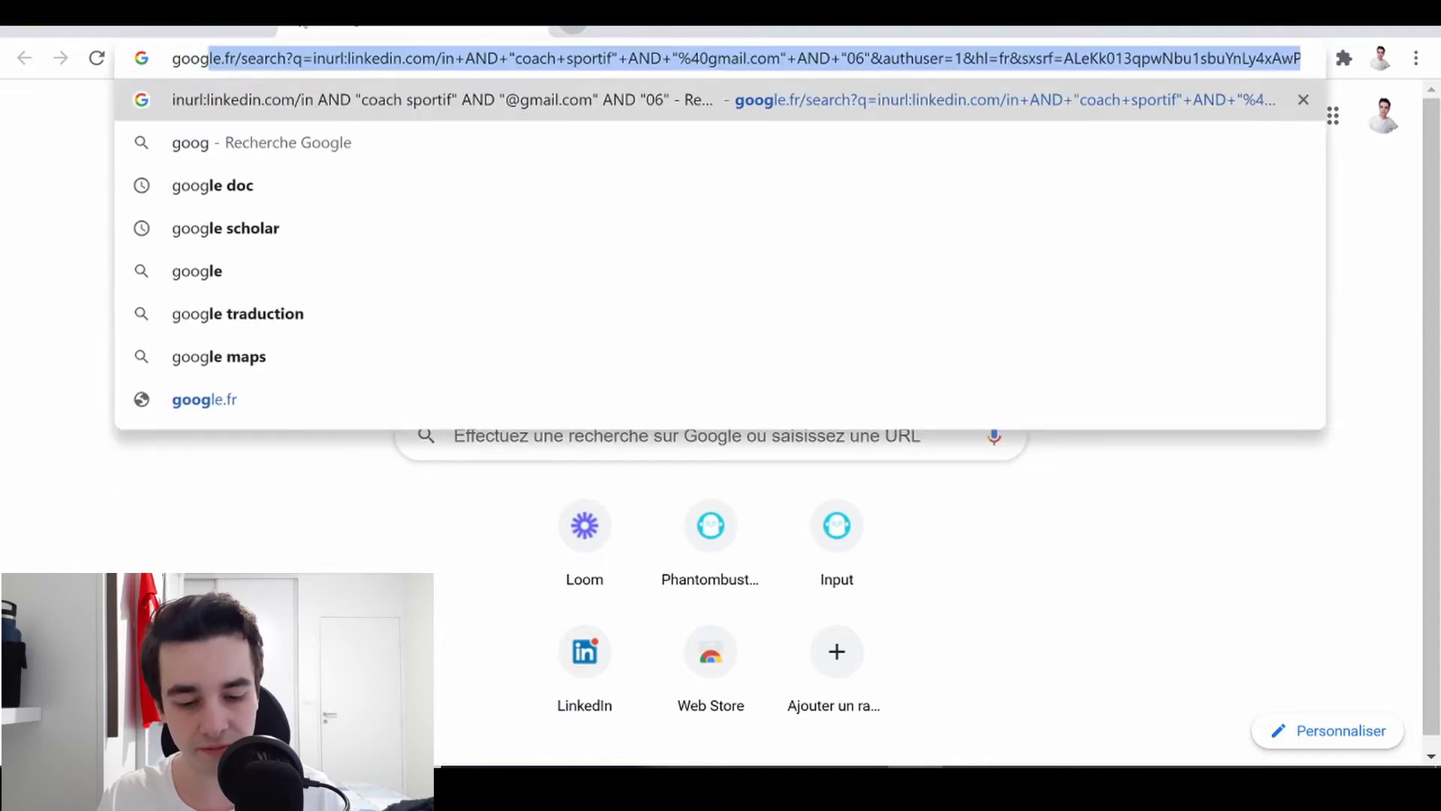
{"action": "key", "text": "Return"}
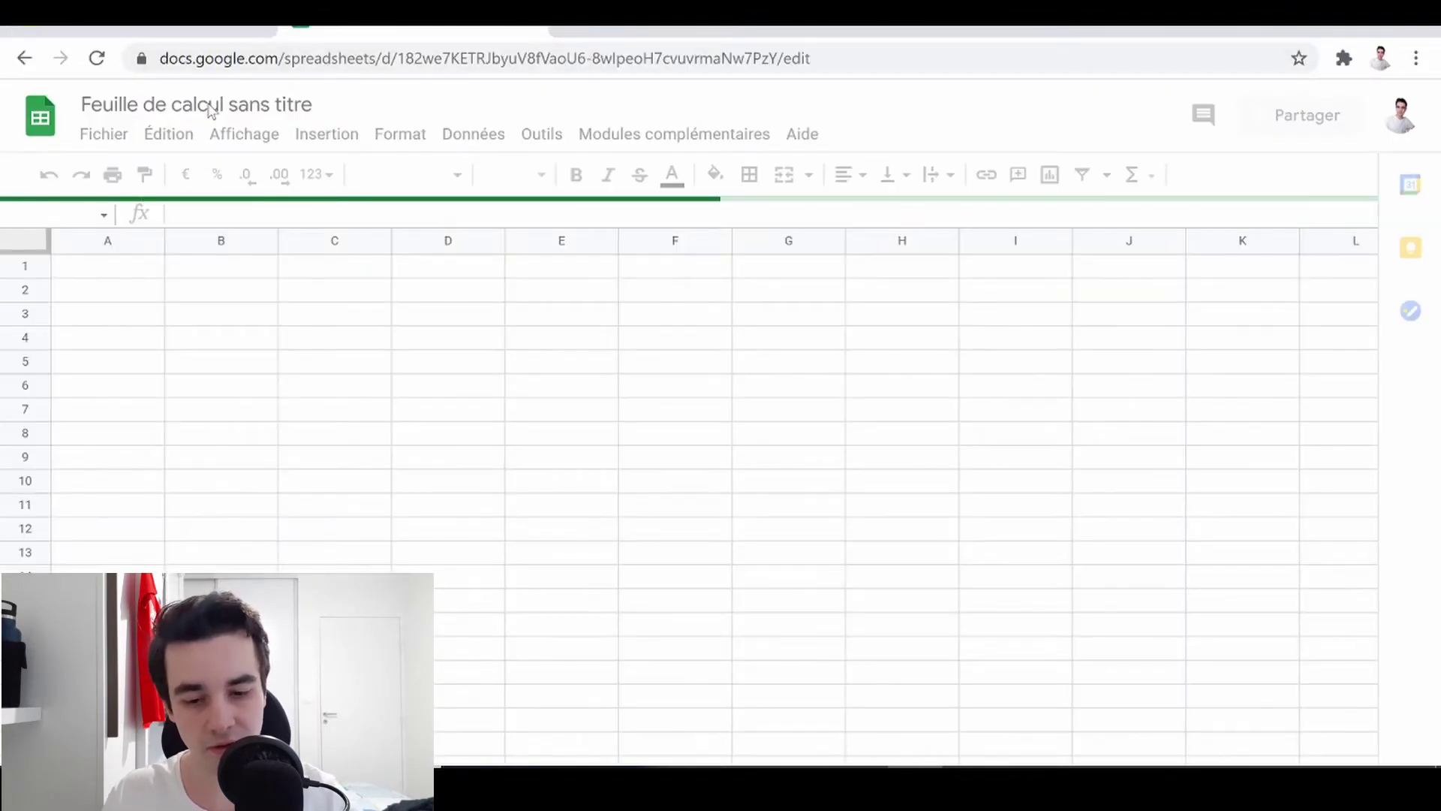
{"action": "left_click", "coordinate": [213, 105]}
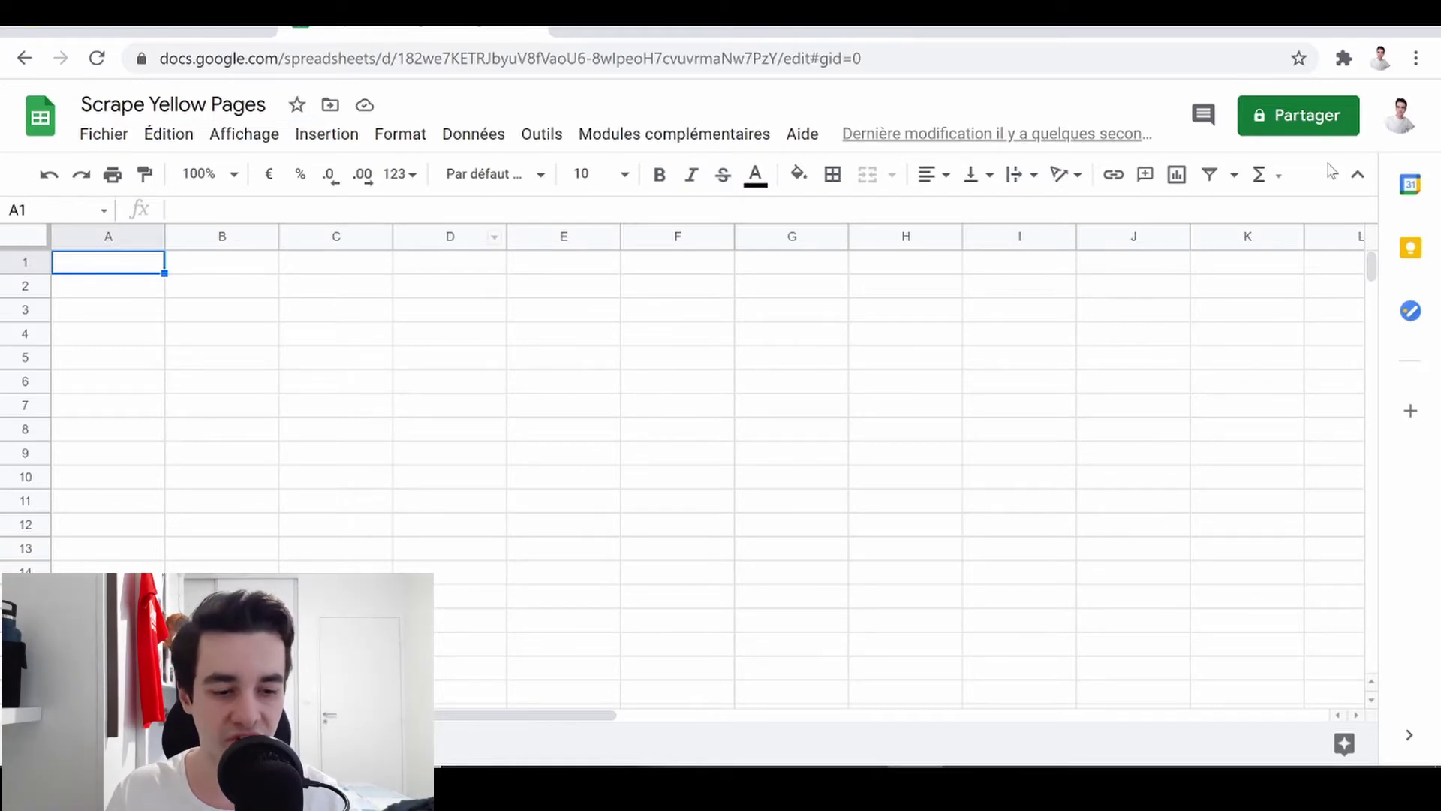
- Share the spreadsheet so anyone with the link can view it
{"action": "left_click", "coordinate": [1288, 127]}
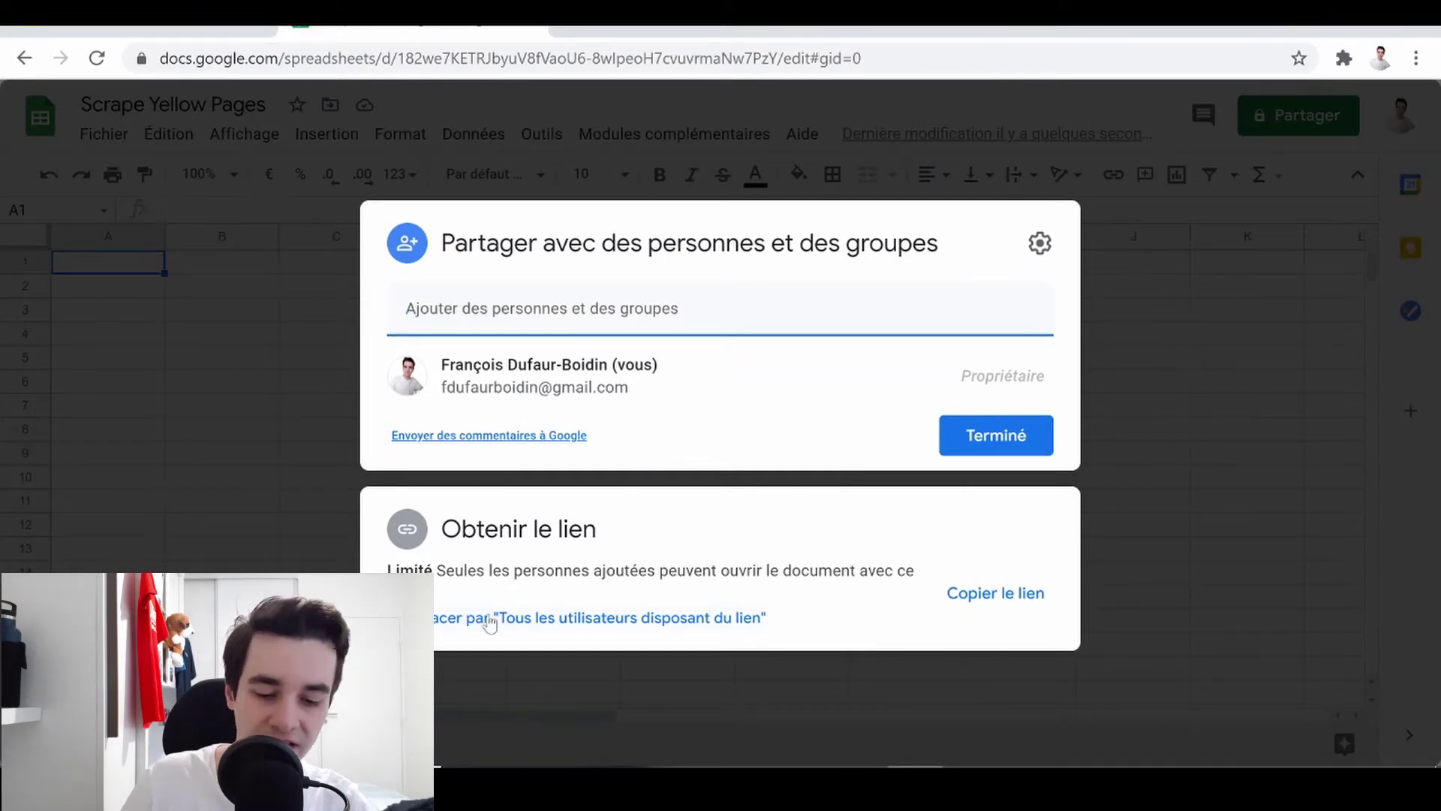
{"action": "left_click", "coordinate": [495, 617]}
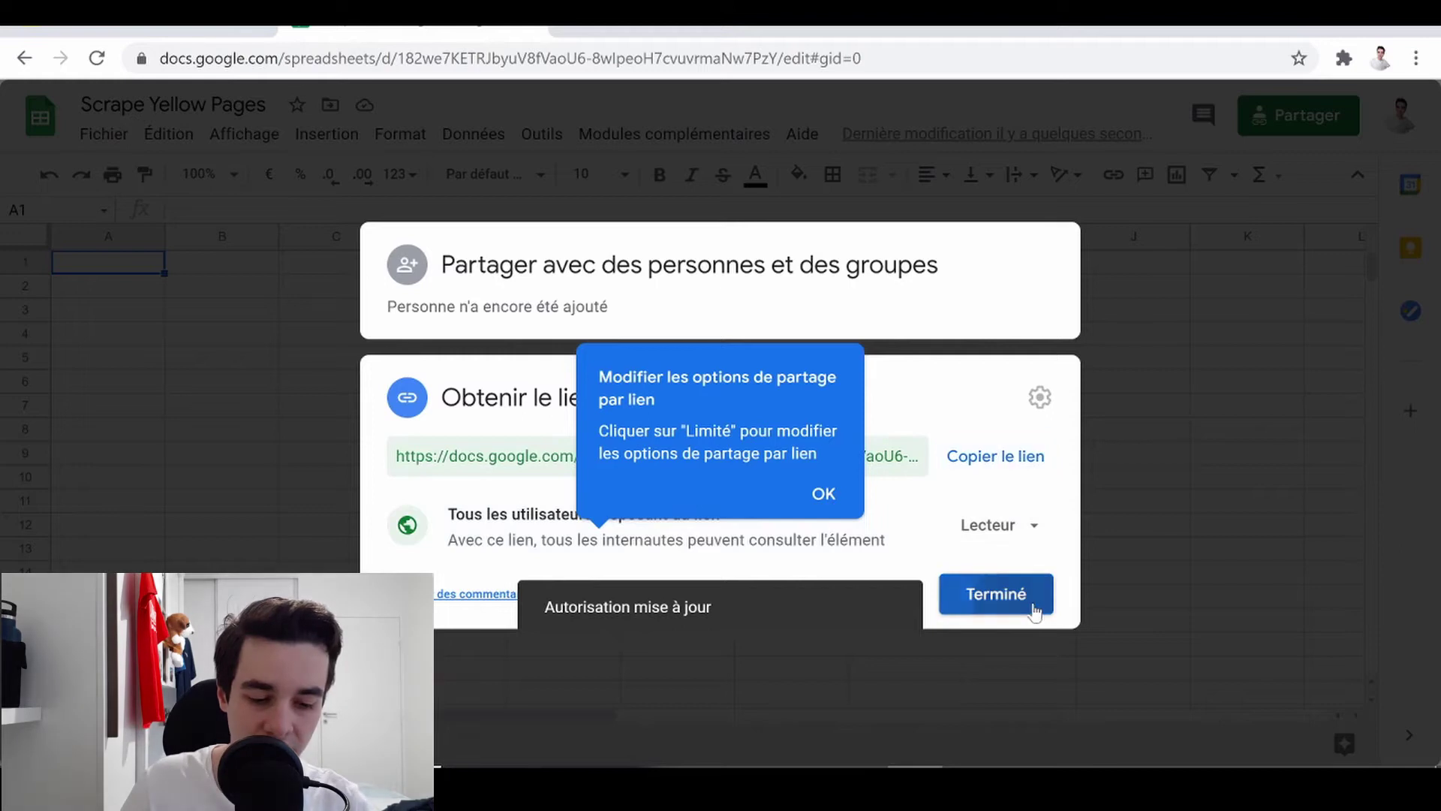
{"action": "left_click", "coordinate": [1033, 604]}
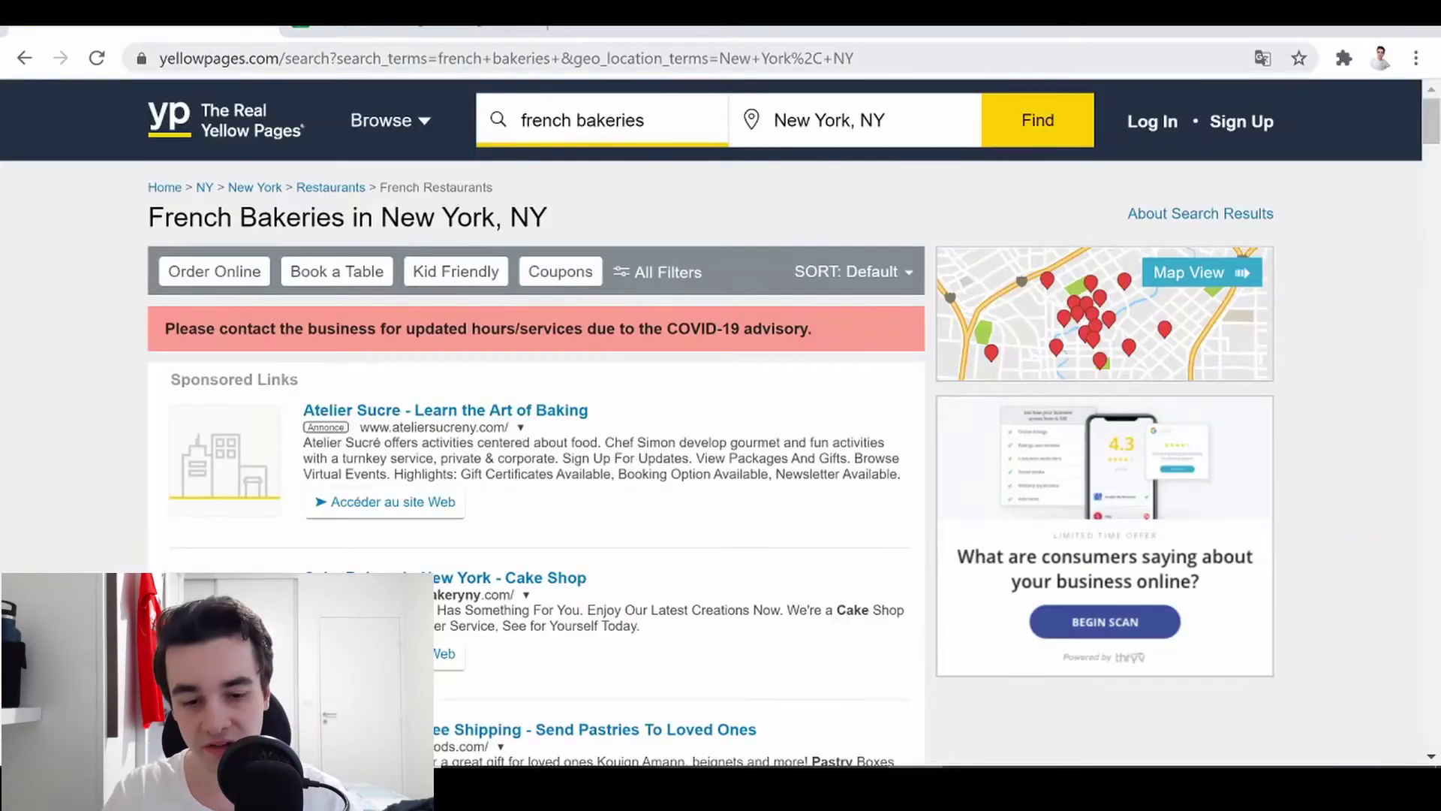
- Paste the New York french bakeries search URL into cell A1 of the sheet
{"action": "left_click", "coordinate": [544, 67]}
{"action": "key", "text": "ctrl+c"}
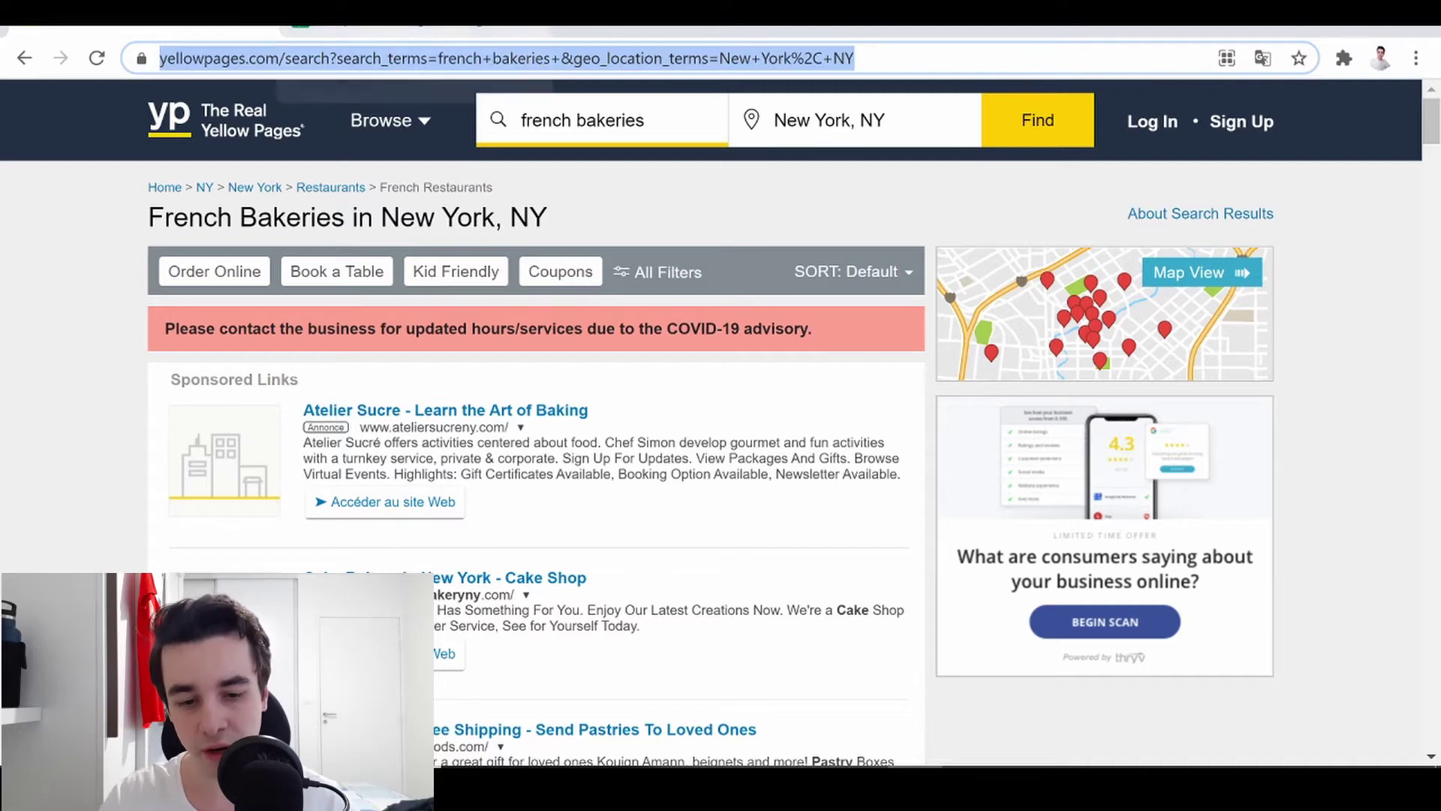
{"action": "left_click", "coordinate": [412, 32]}
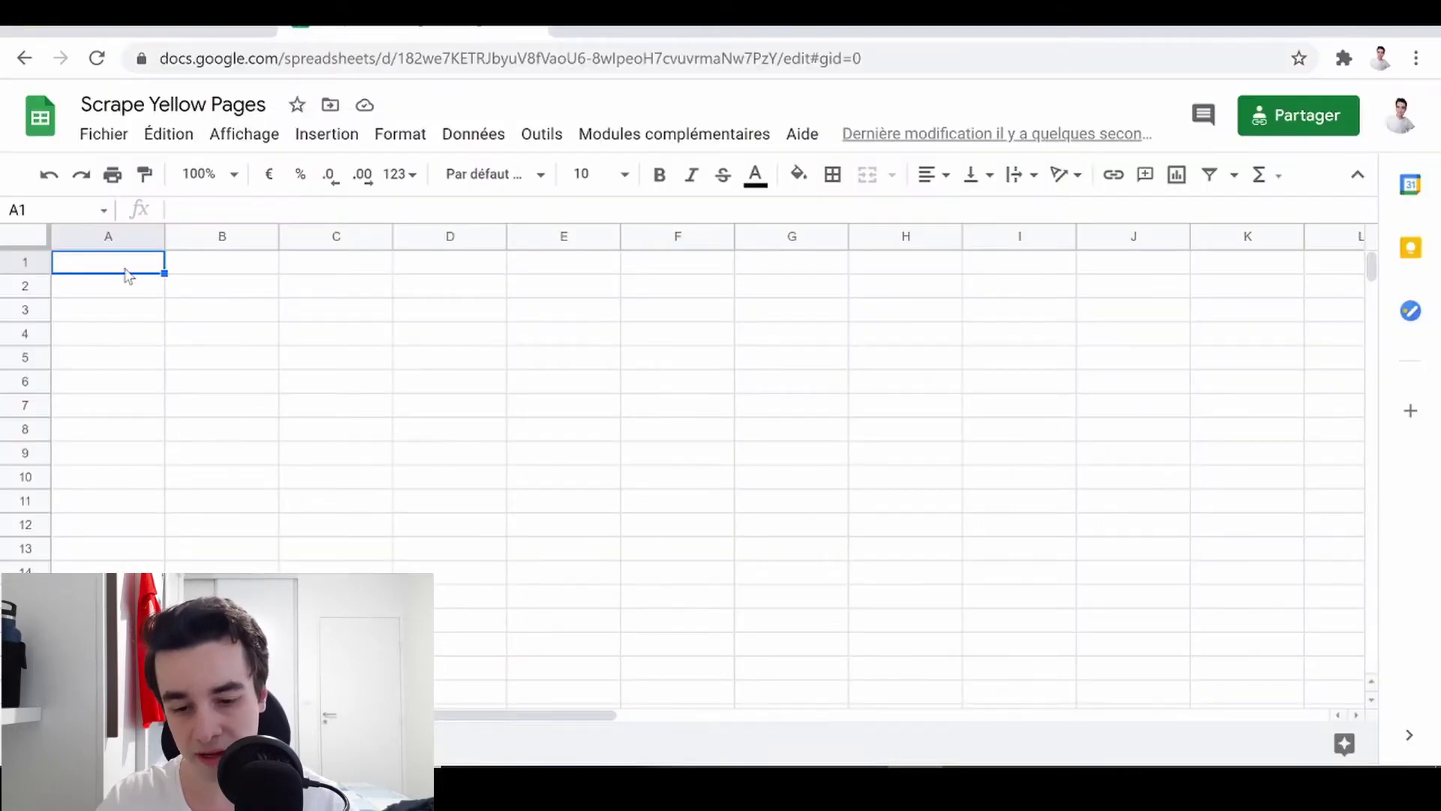
{"action": "key", "text": "ctrl+v"}
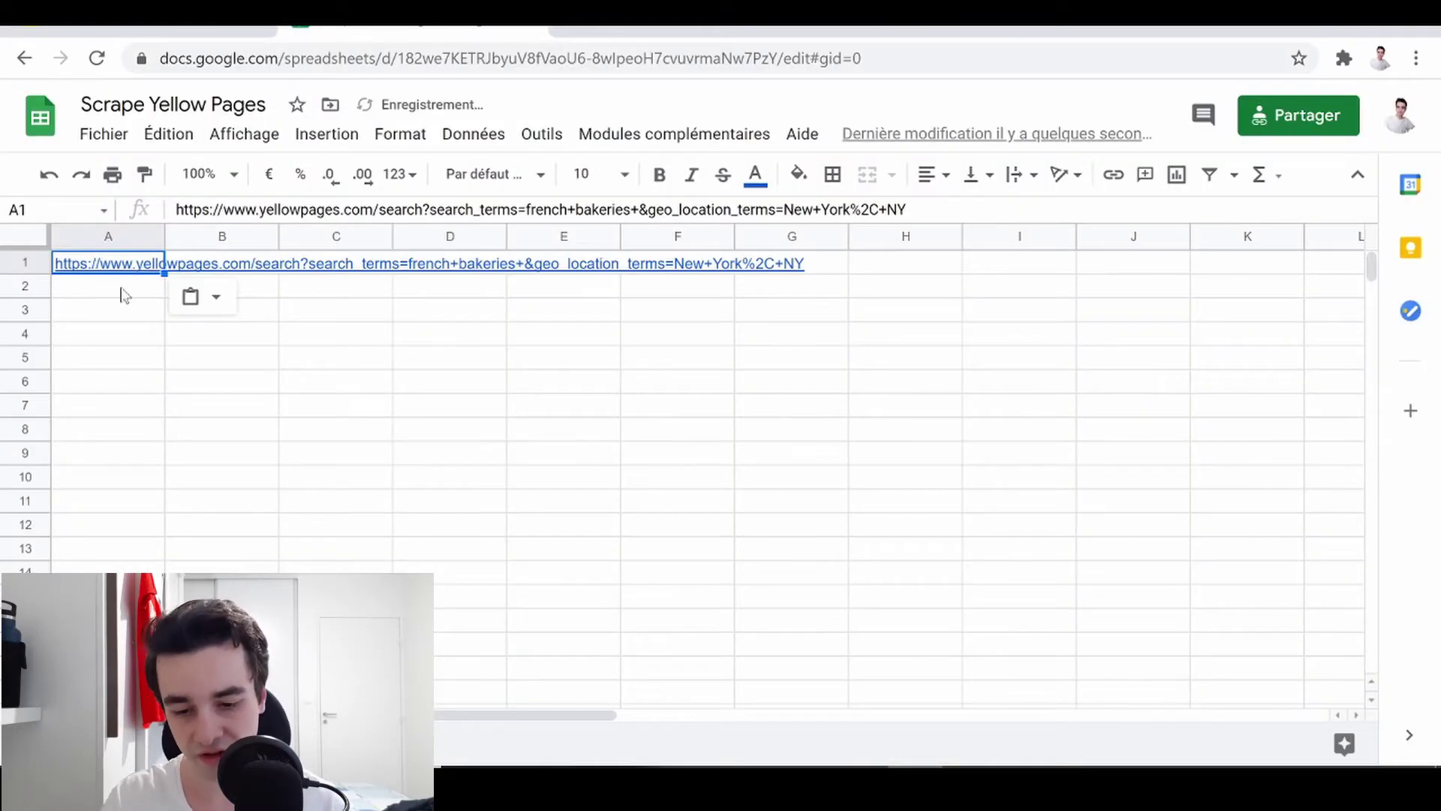
{"action": "left_click", "coordinate": [122, 293]}
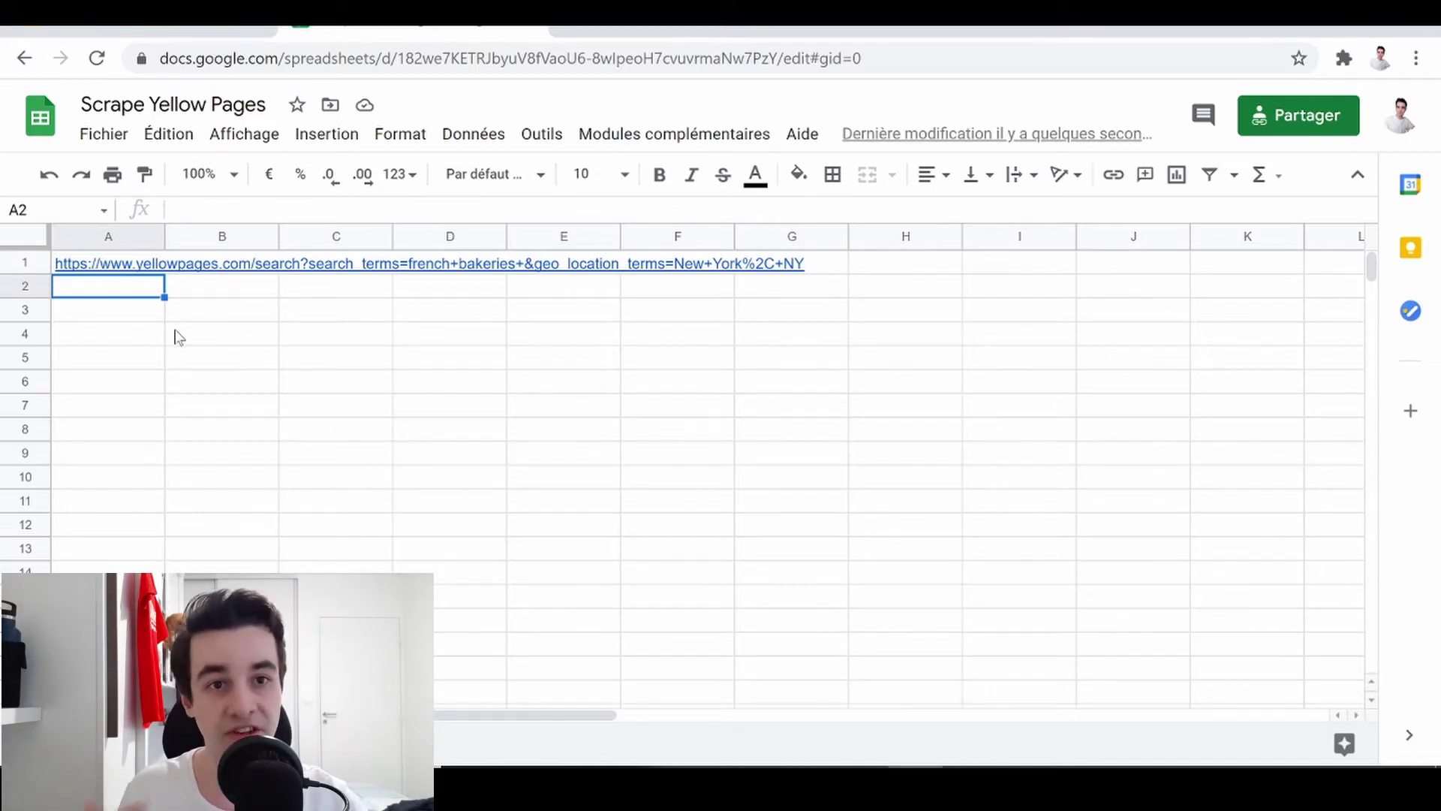
- Rerun the french bakeries search with Nashville, TN as the location and select its URL
{"action": "key", "text": "ctrl+shift+Tab"}
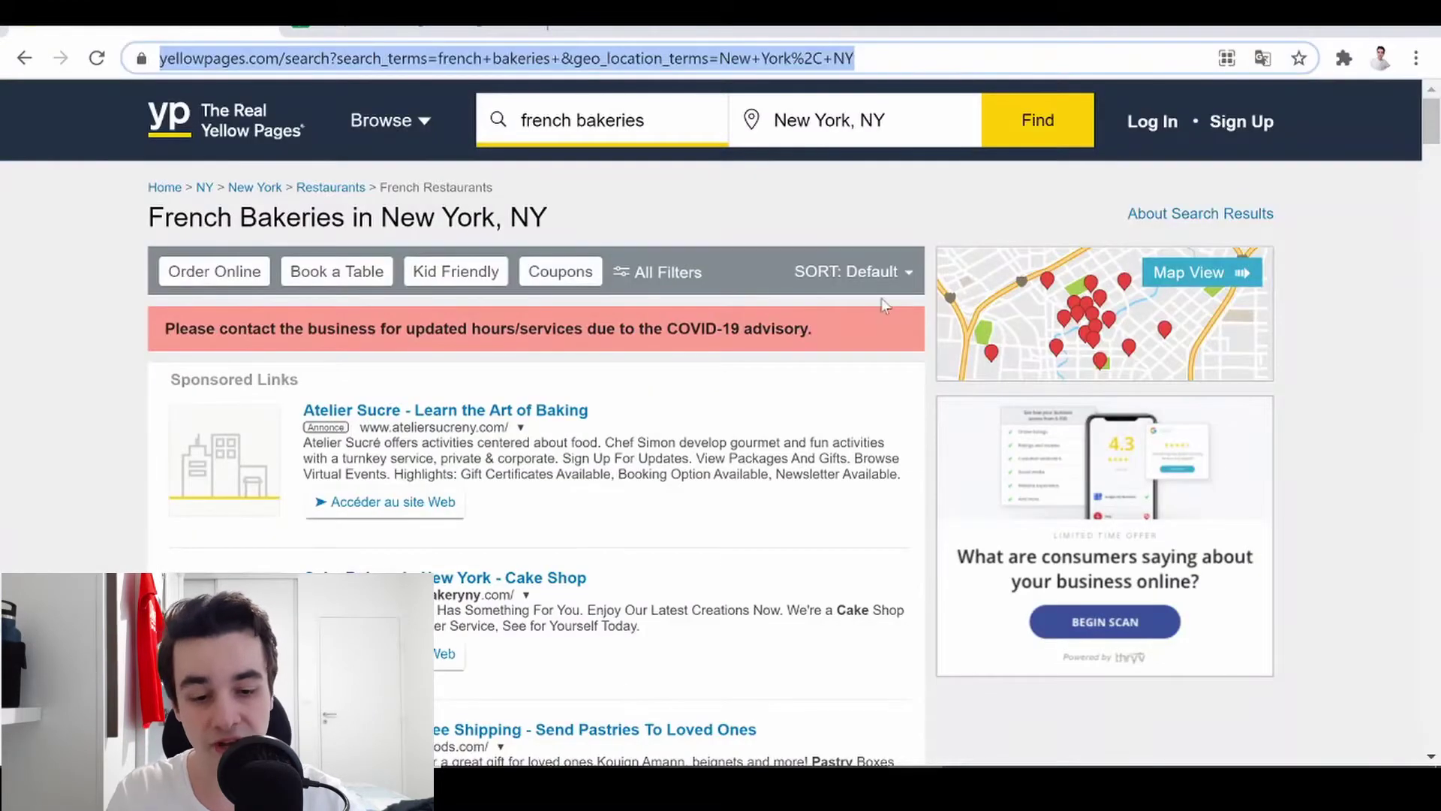
{"action": "left_click", "coordinate": [830, 121]}
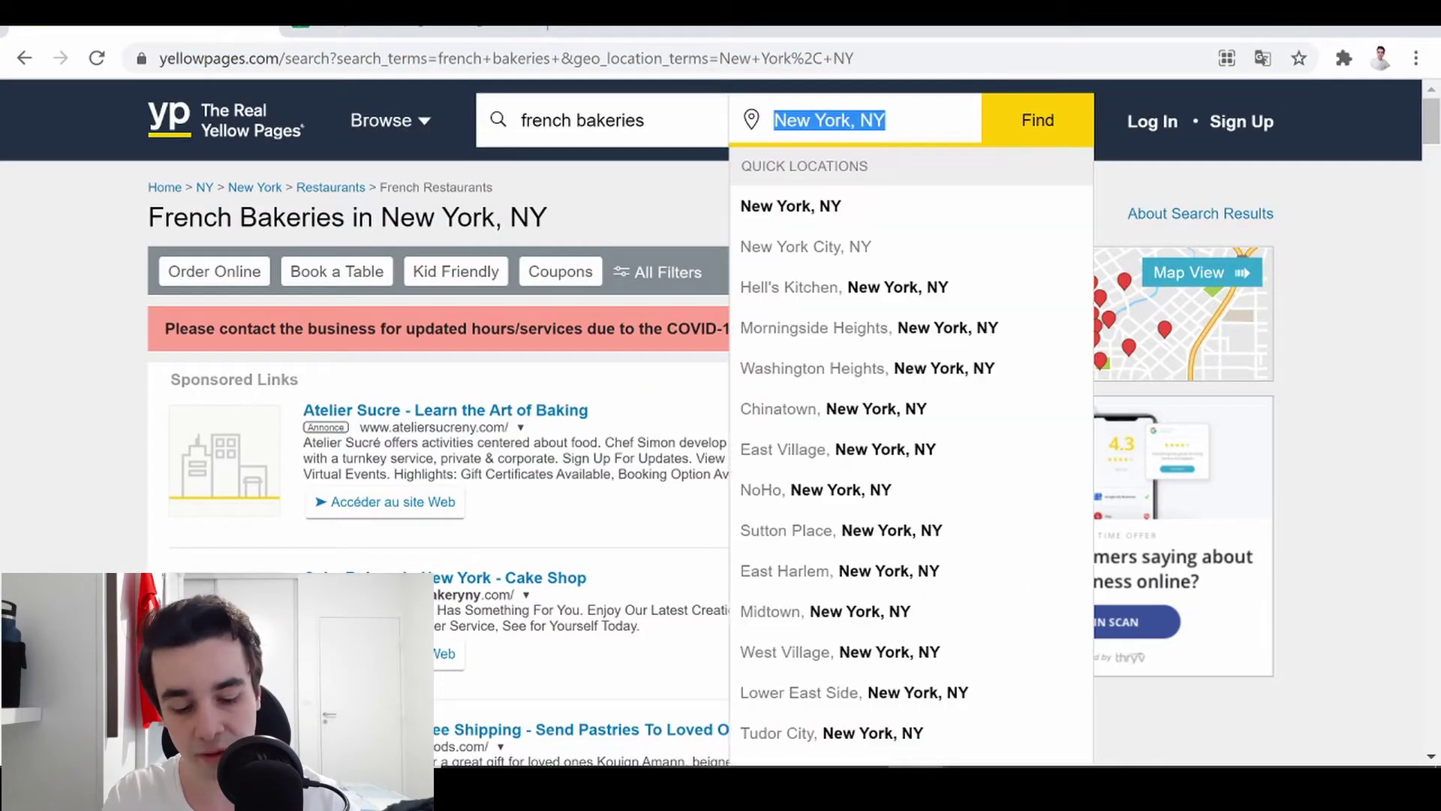
{"action": "type", "text": "nashville"}
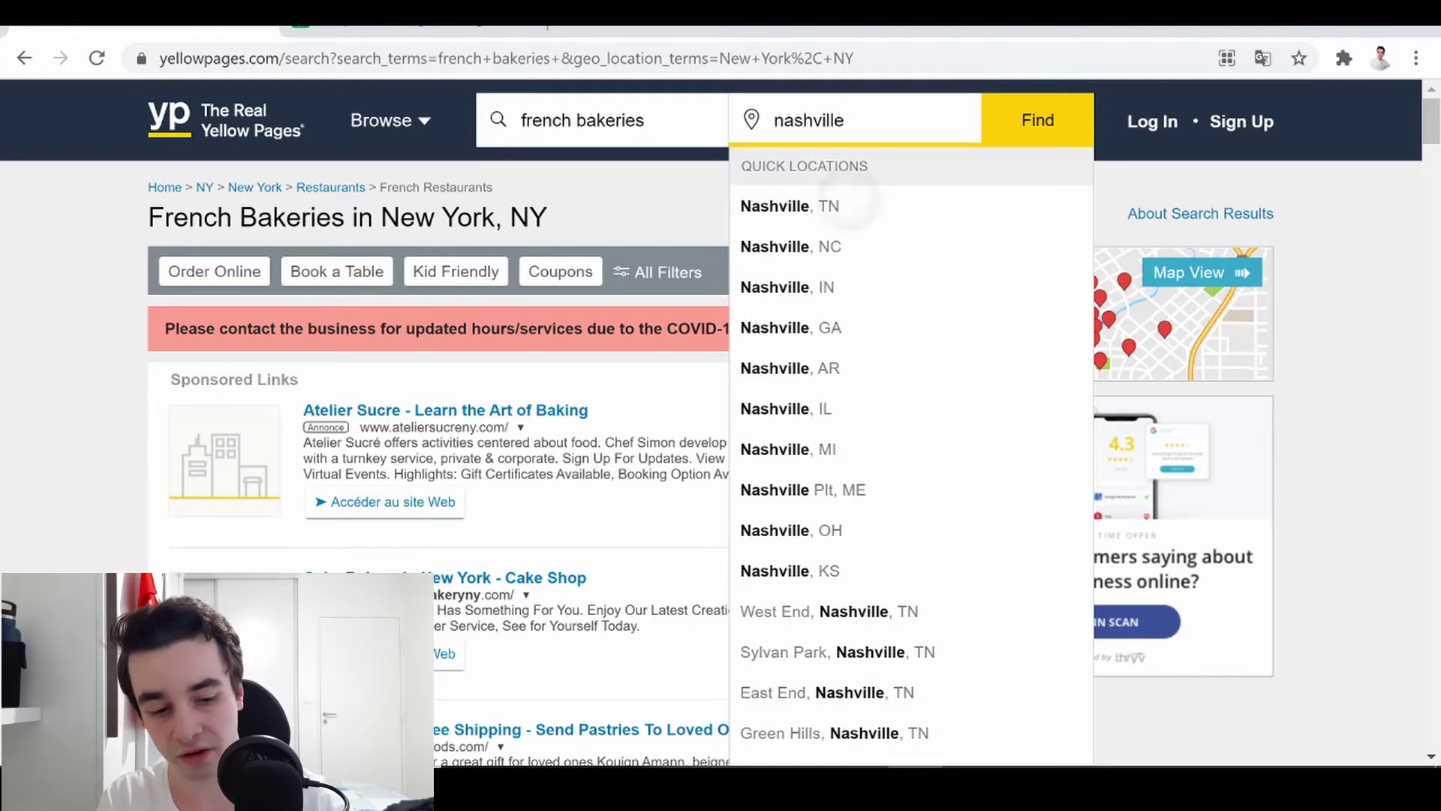
{"action": "key", "text": "Down"}
{"action": "key", "text": "Return"}
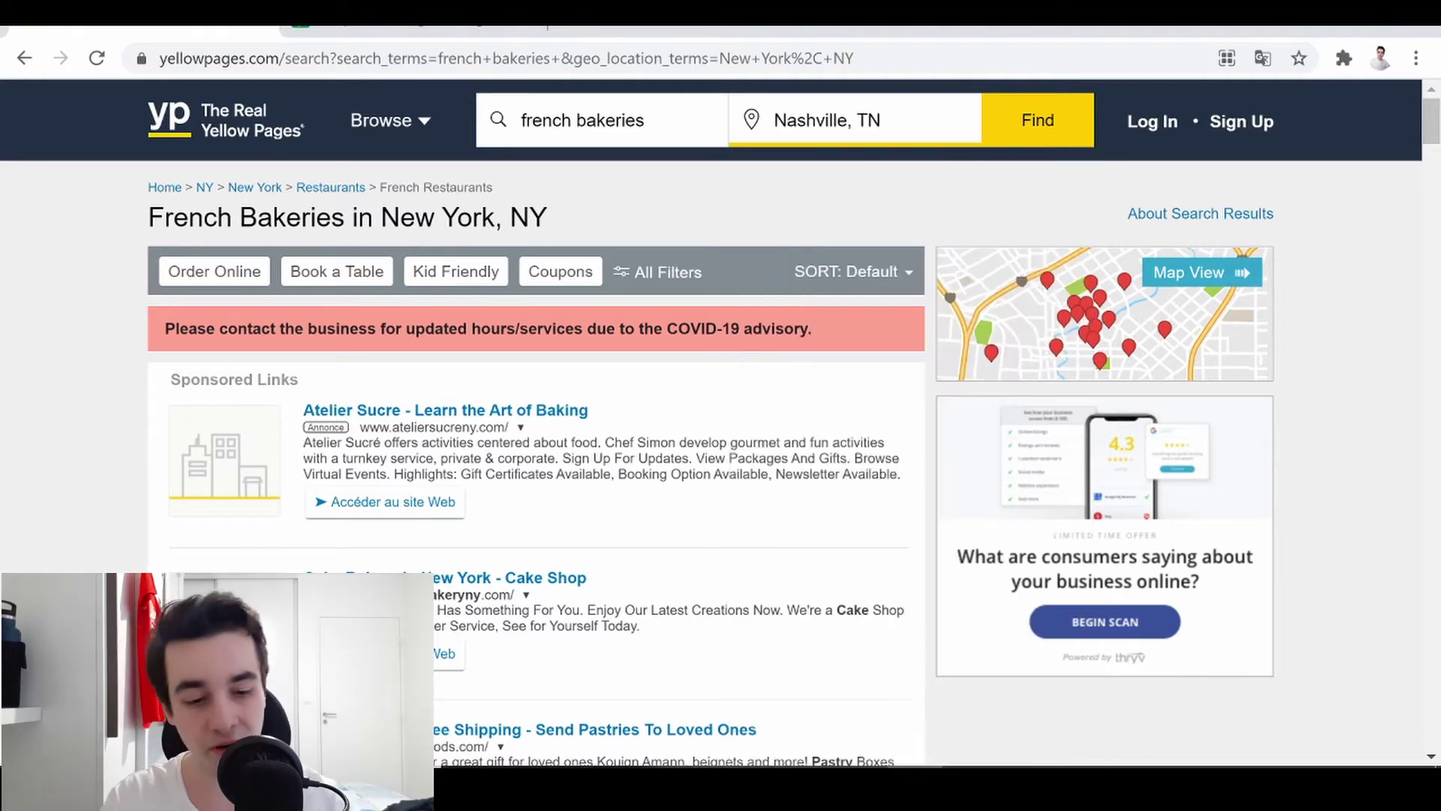
{"action": "left_click", "coordinate": [1015, 133]}
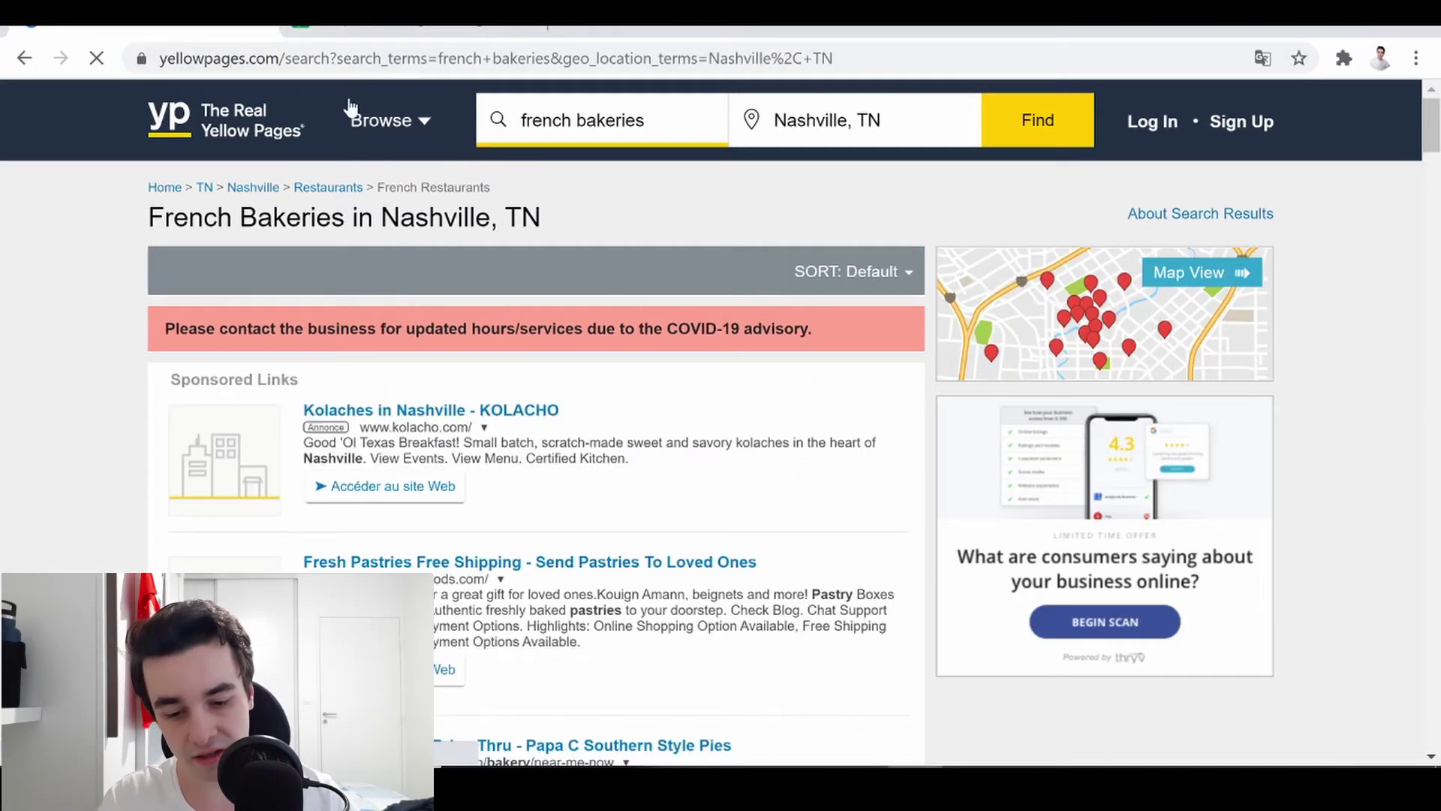
{"action": "left_click", "coordinate": [433, 66]}
{"action": "key", "text": "ctrl+c"}
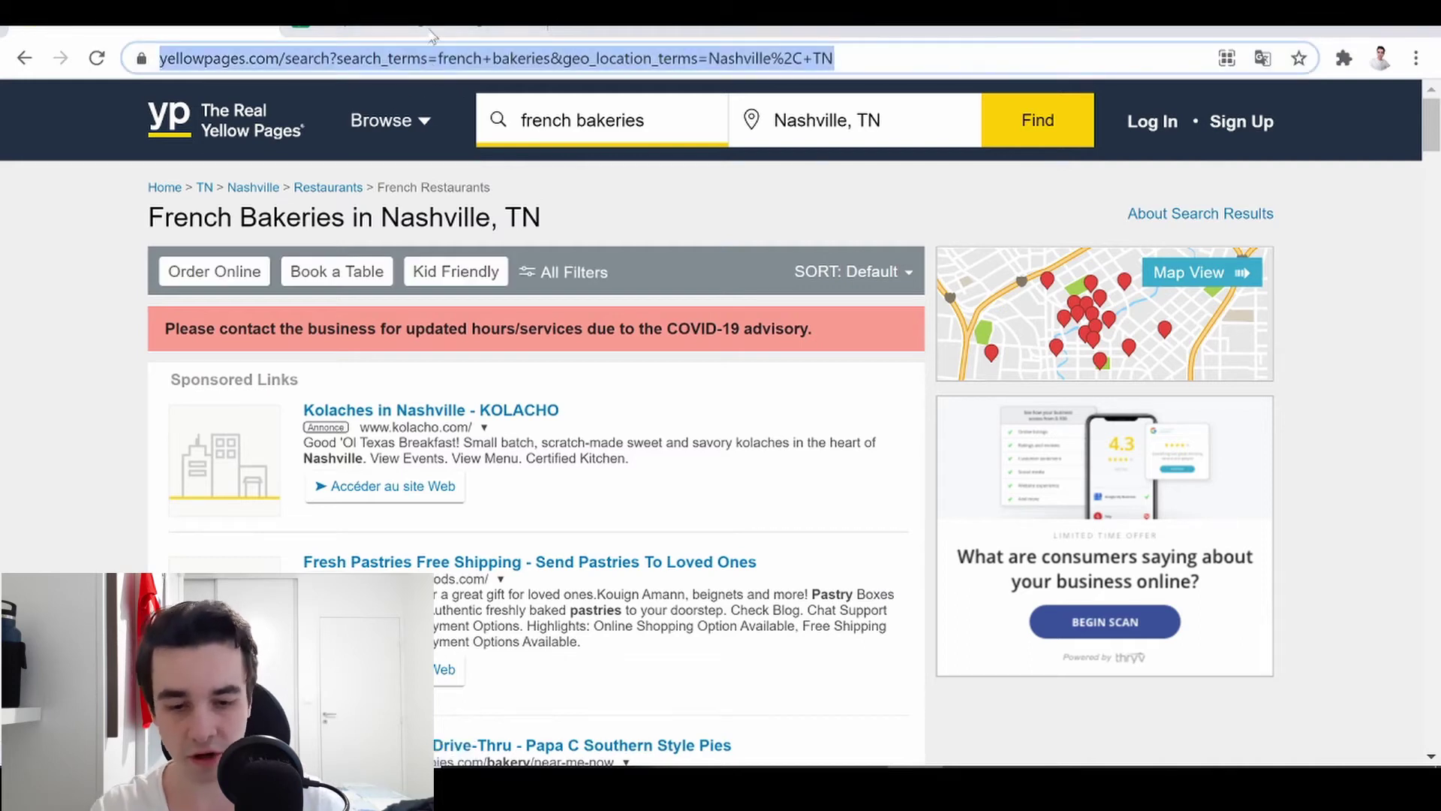
- Paste the Nashville URL into A2, then remove it, leaving only the New York URL
{"action": "left_click", "coordinate": [433, 27]}
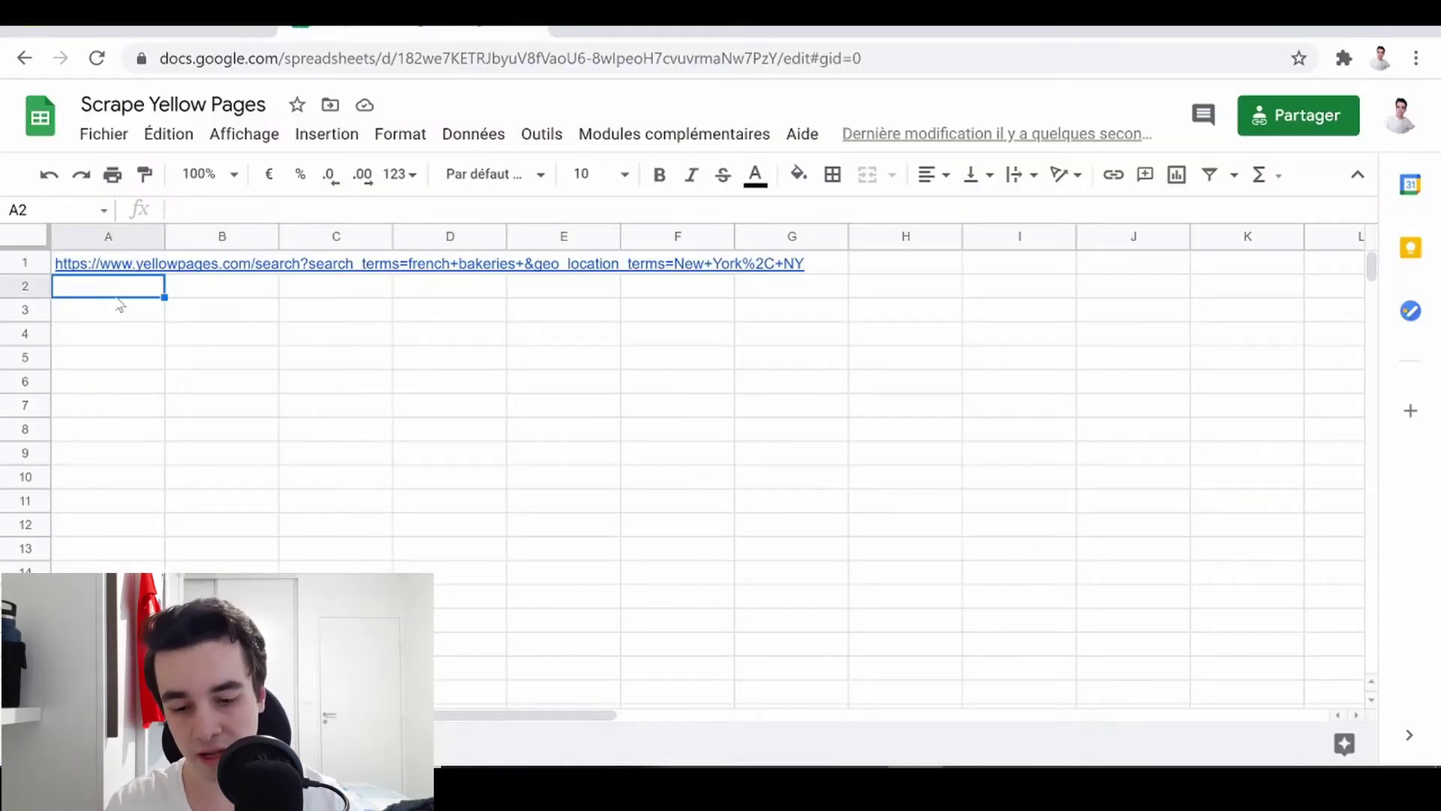
{"action": "key", "text": "ctrl+v"}
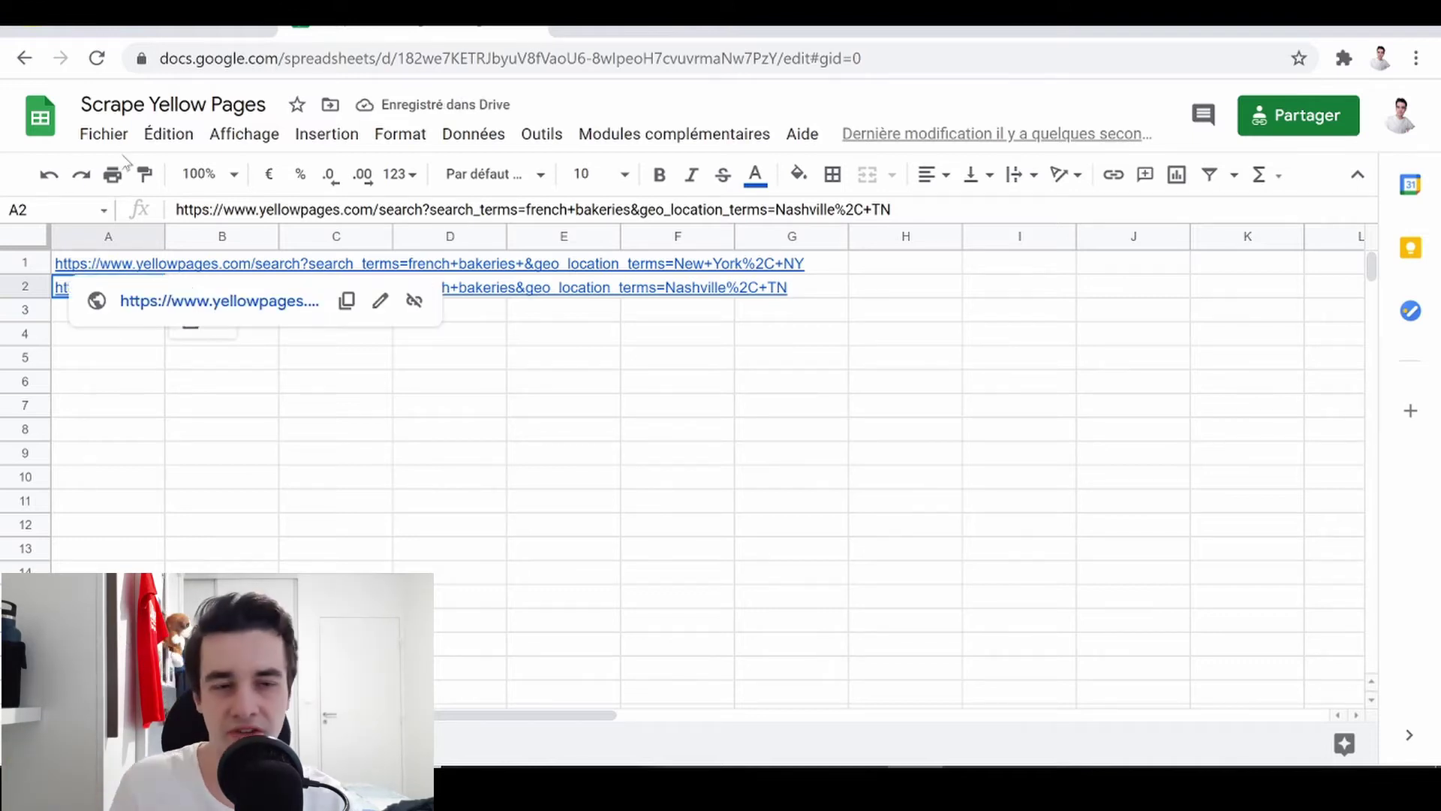
{"action": "key", "text": "Delete"}
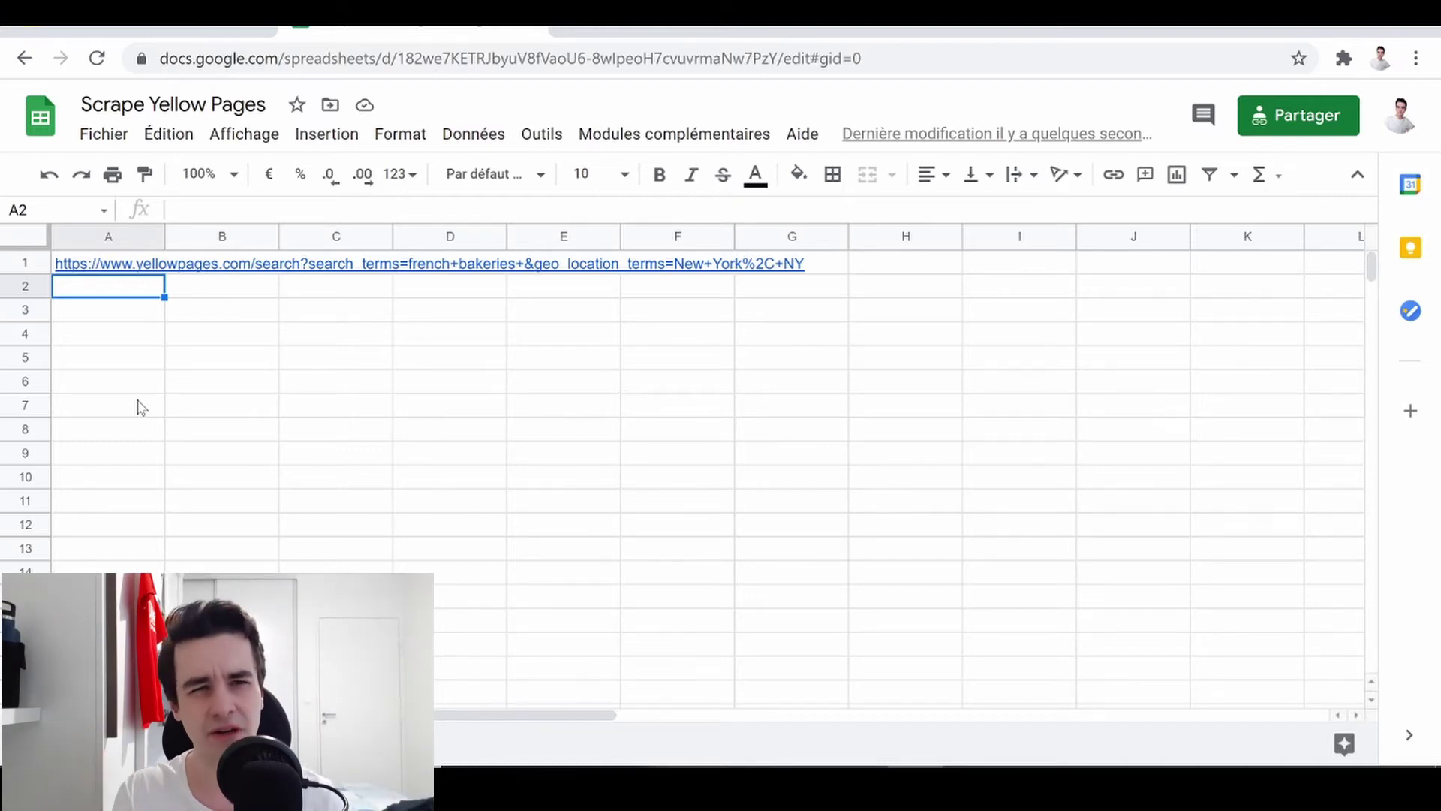
{"action": "key", "text": "ctrl+Tab"}
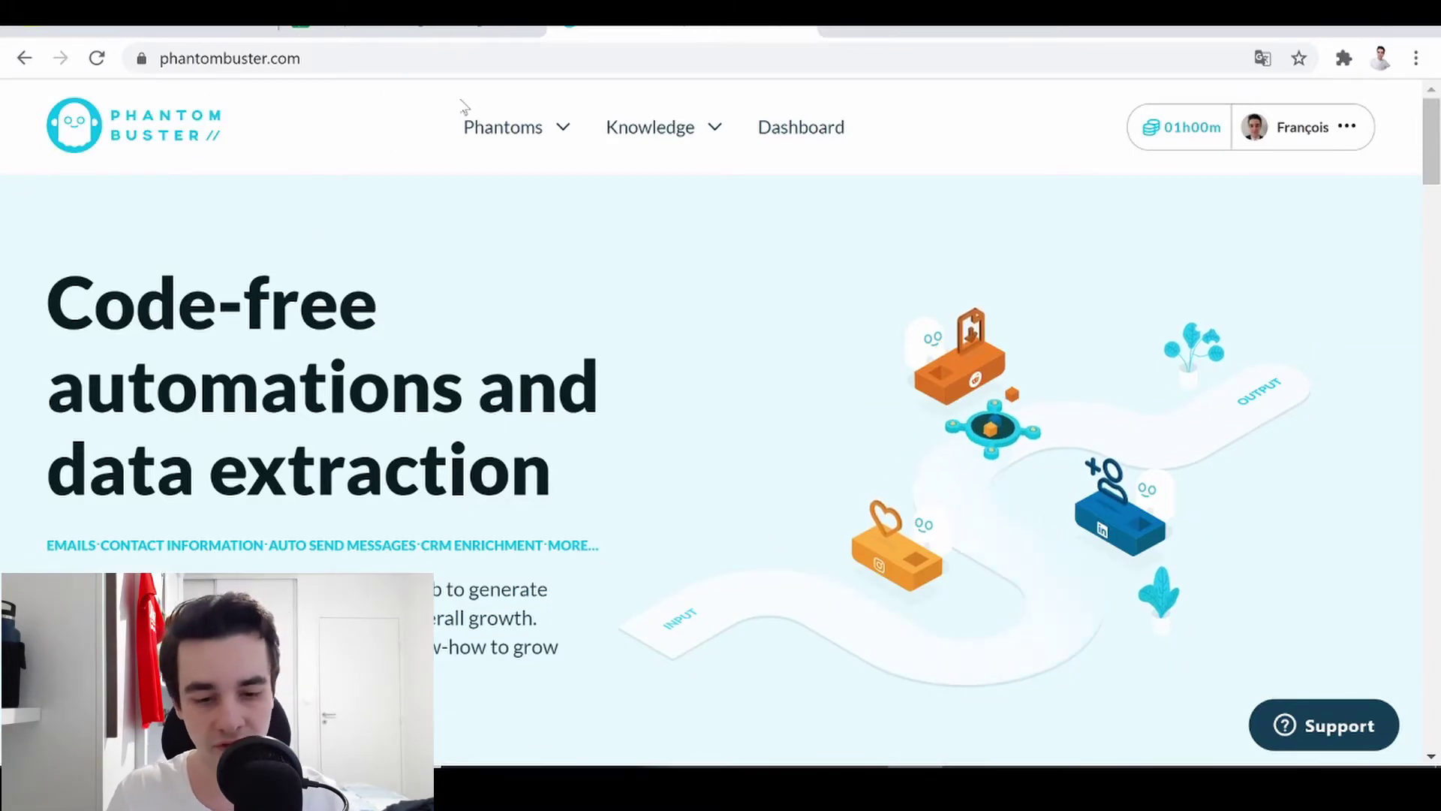
- Start the Yellow Pages Search Export phantom from PhantomBuster's all-categories list
{"action": "mouse_move", "coordinate": [517, 142]}
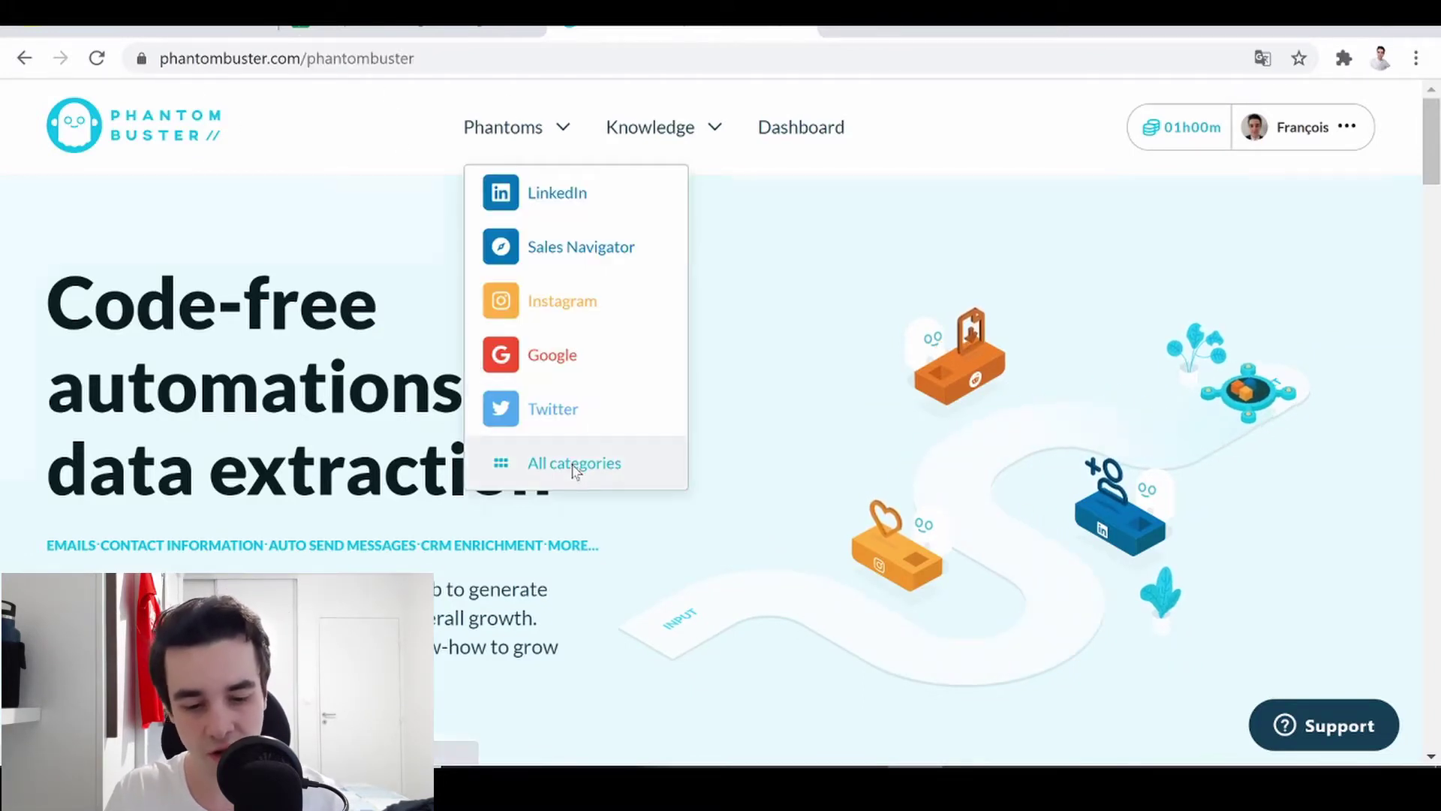
{"action": "left_click", "coordinate": [559, 462]}
{"action": "scroll", "coordinate": [177, 460], "scroll_direction": "down", "scroll_amount": 7}
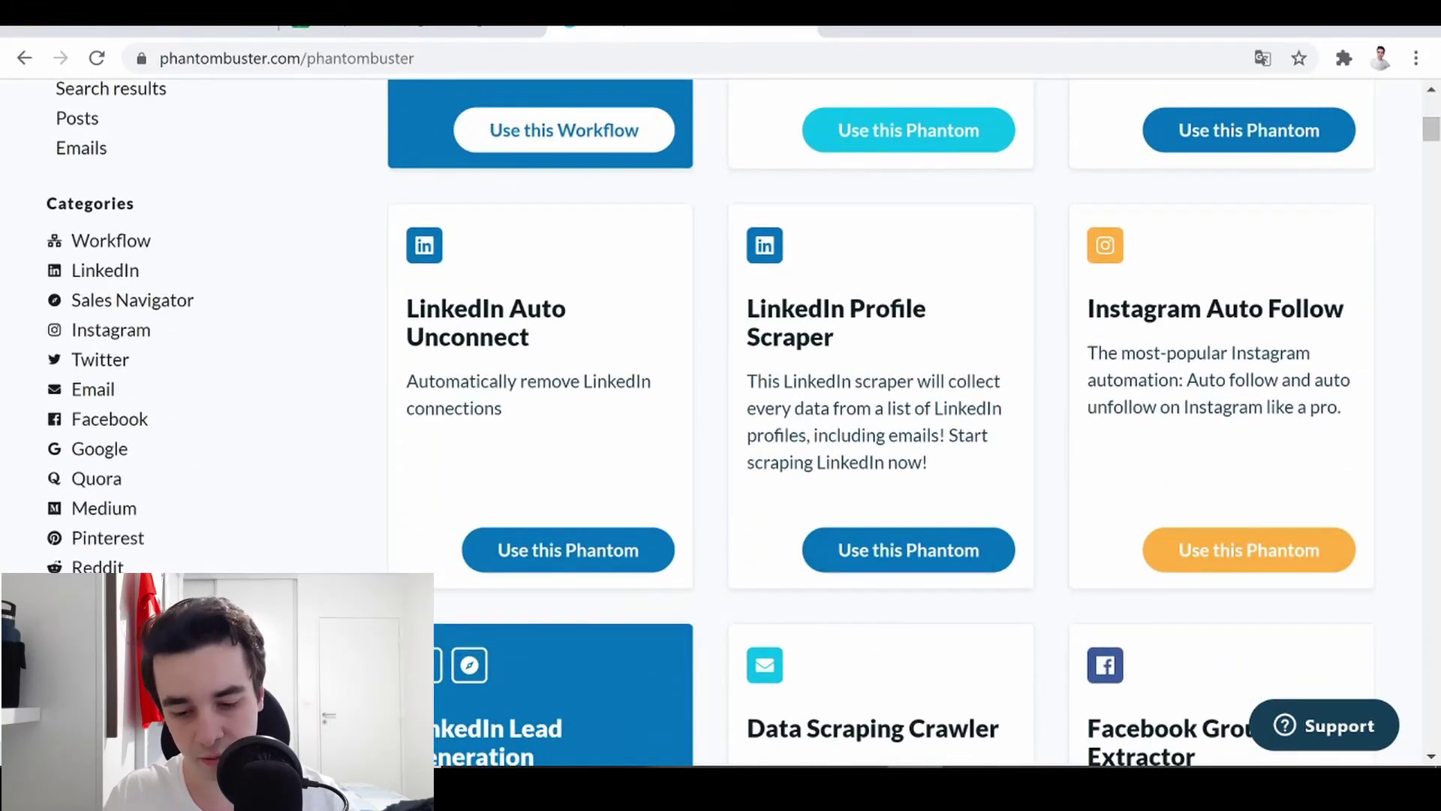
{"action": "scroll", "coordinate": [750, 368], "scroll_direction": "up", "scroll_amount": 5}
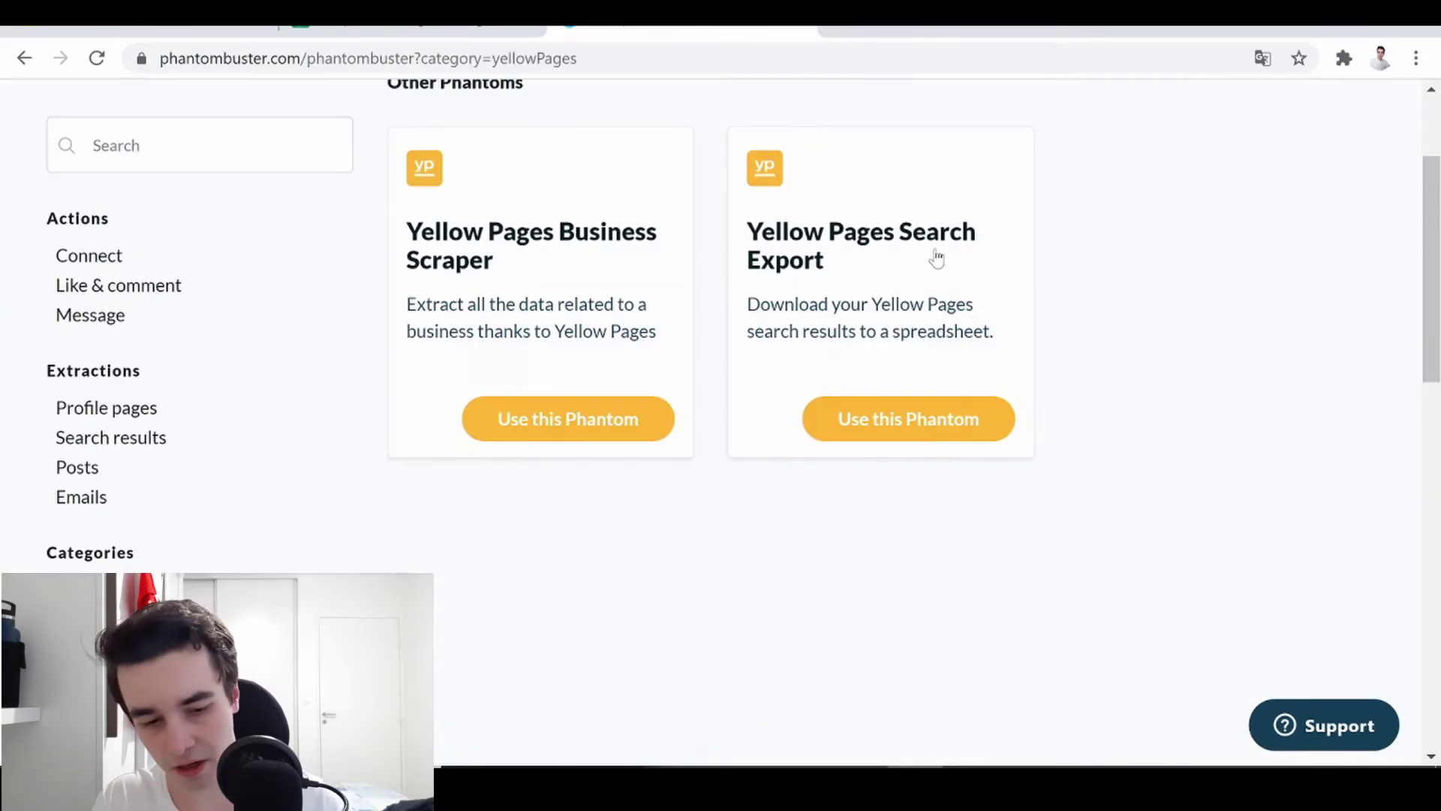
{"action": "left_click", "coordinate": [884, 418]}
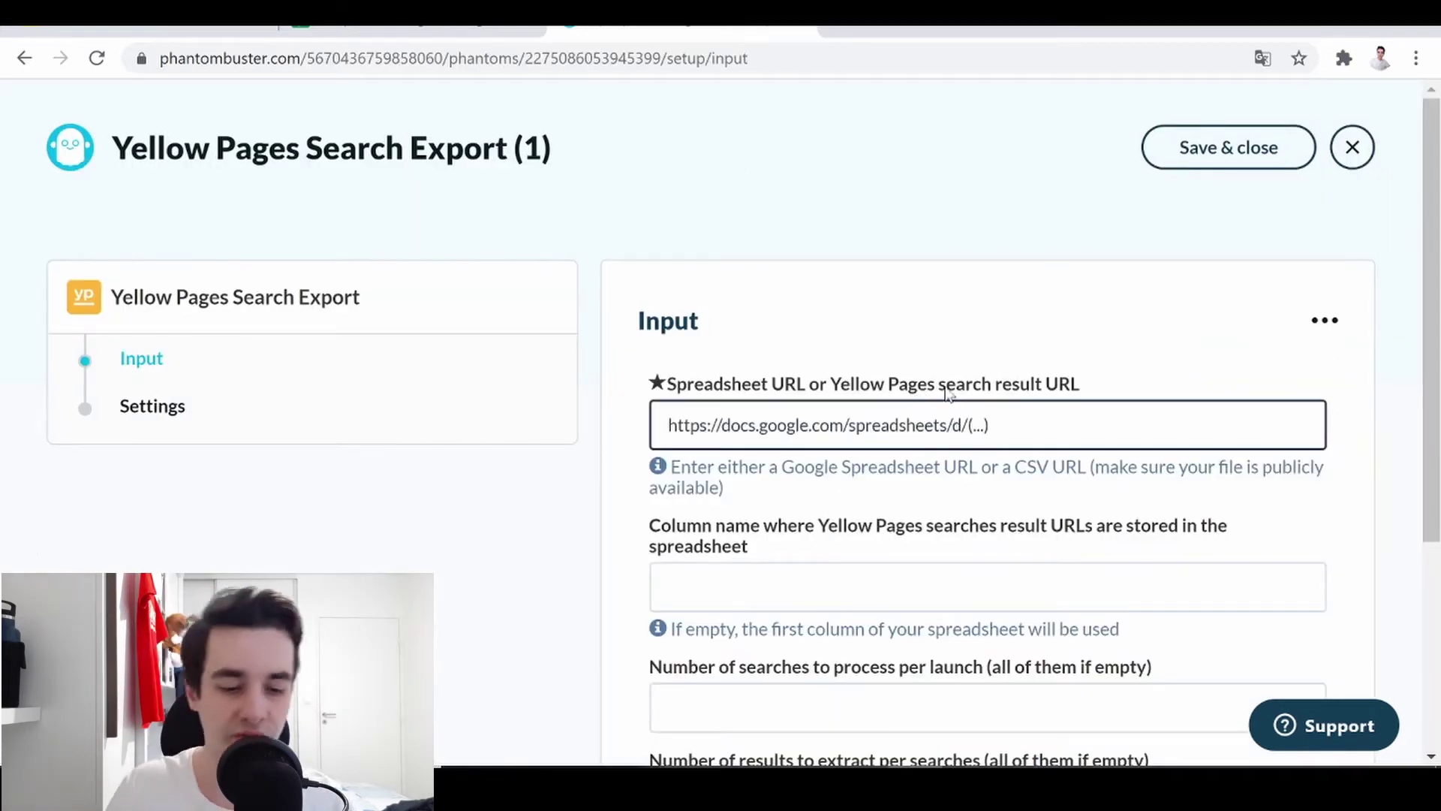
- Set the phantom's Spreadsheet URL to the Scrape Yellow Pages sheet with 100 results per search
{"action": "left_click_drag", "start_coordinate": [989, 425], "coordinate": [661, 421]}
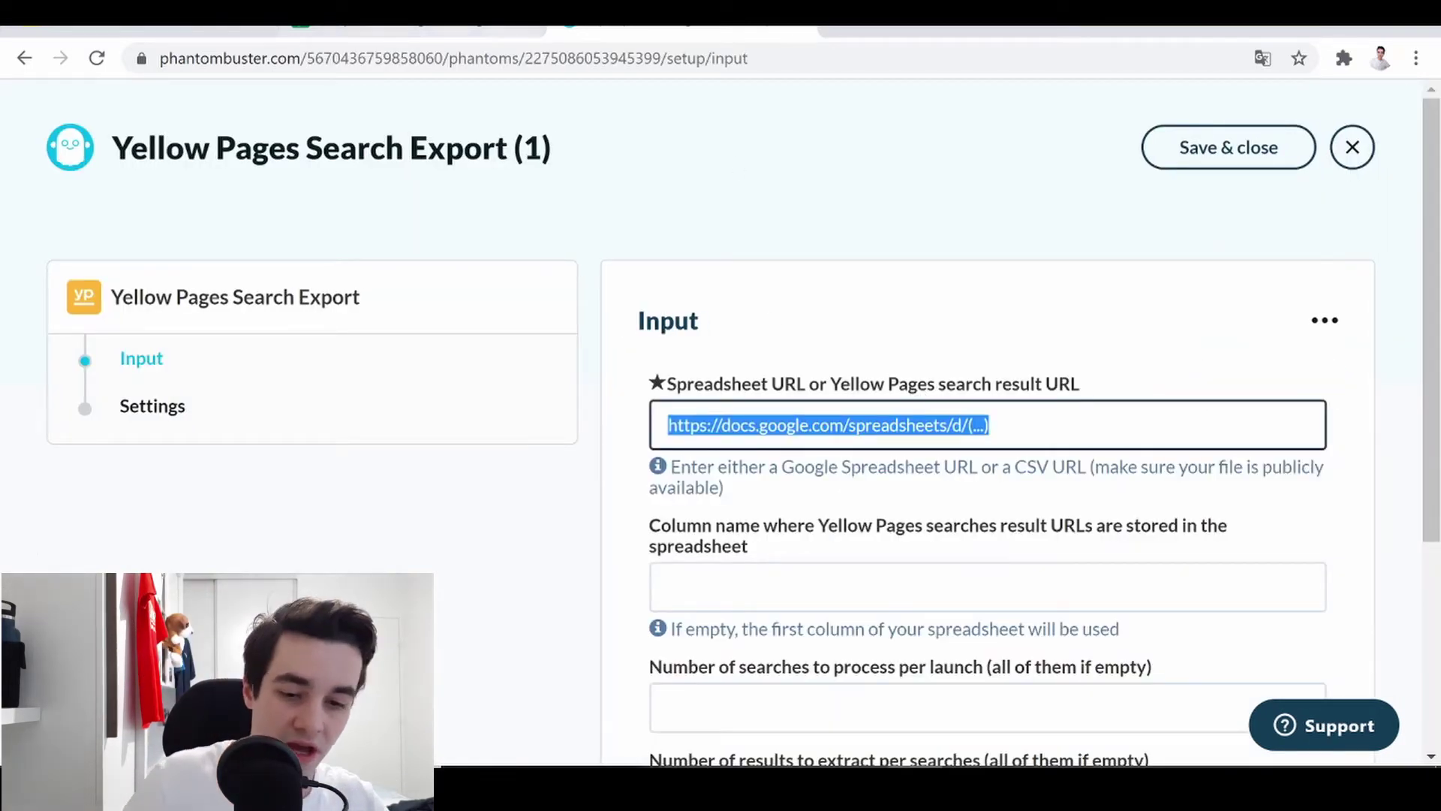
{"action": "left_click", "coordinate": [414, 30]}
{"action": "left_click", "coordinate": [427, 66]}
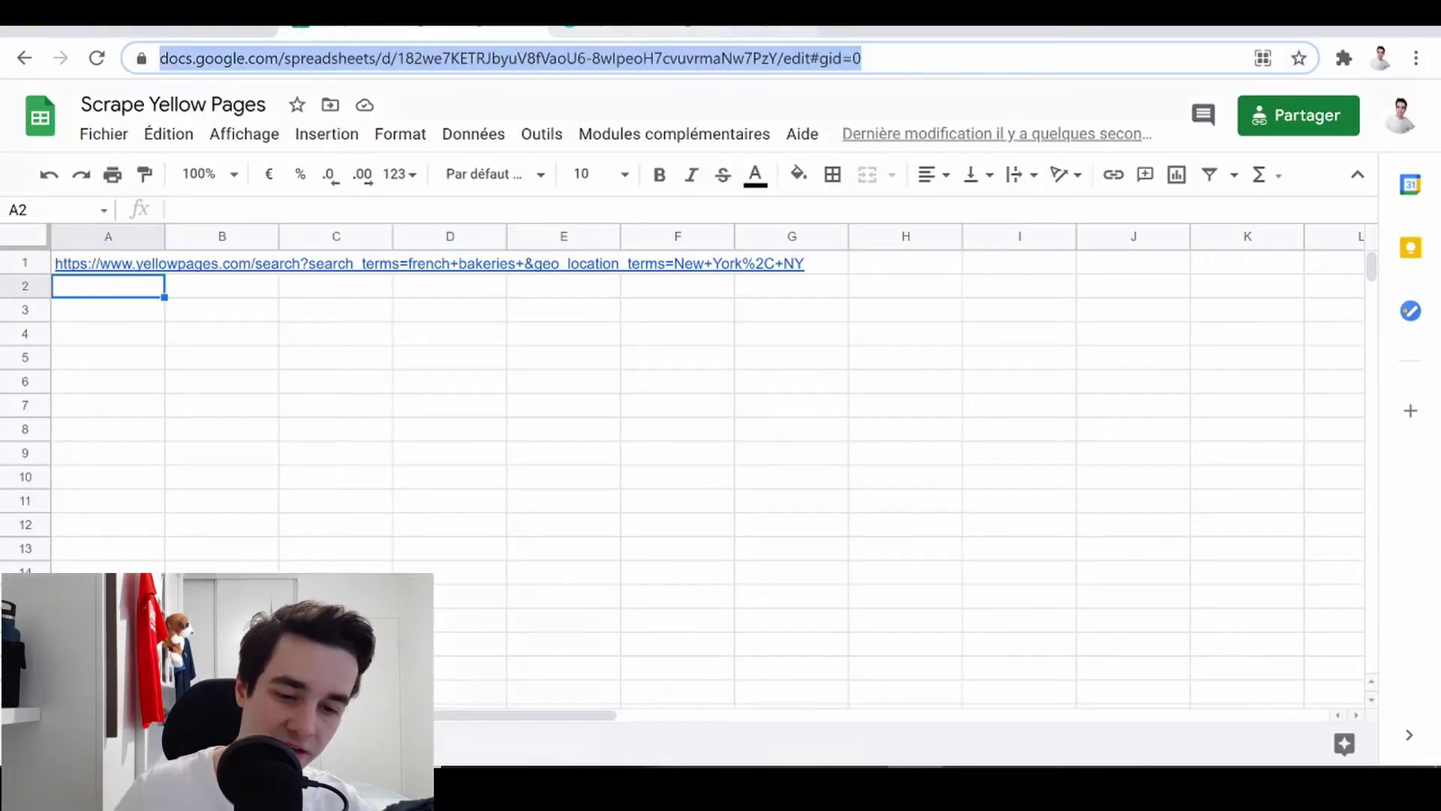
{"action": "left_click", "coordinate": [660, 30]}
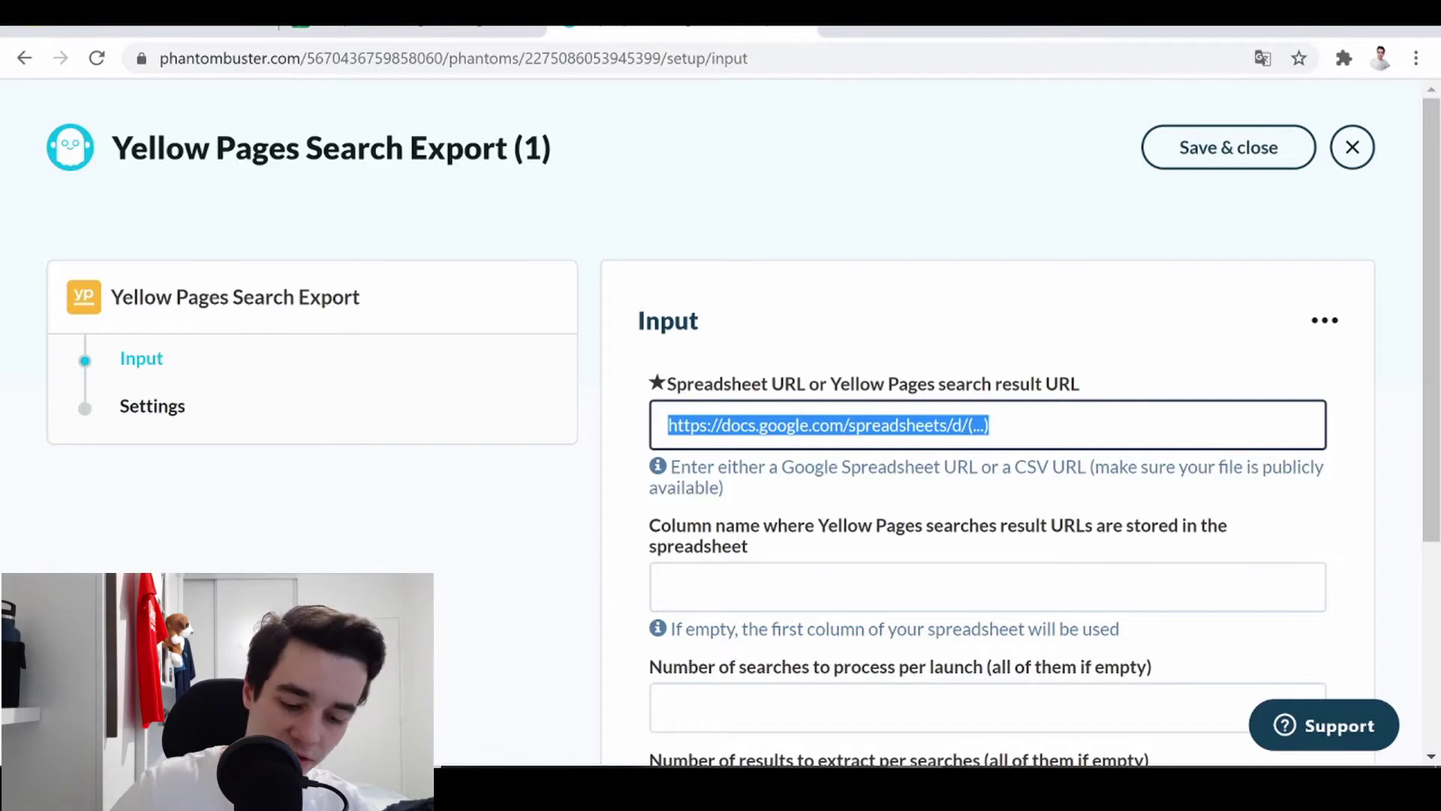
{"action": "key", "text": "BackSpace"}
{"action": "key", "text": "ctrl+v"}
{"action": "key", "text": "Tab"}
{"action": "key", "text": "Tab"}
{"action": "key", "text": "Tab"}
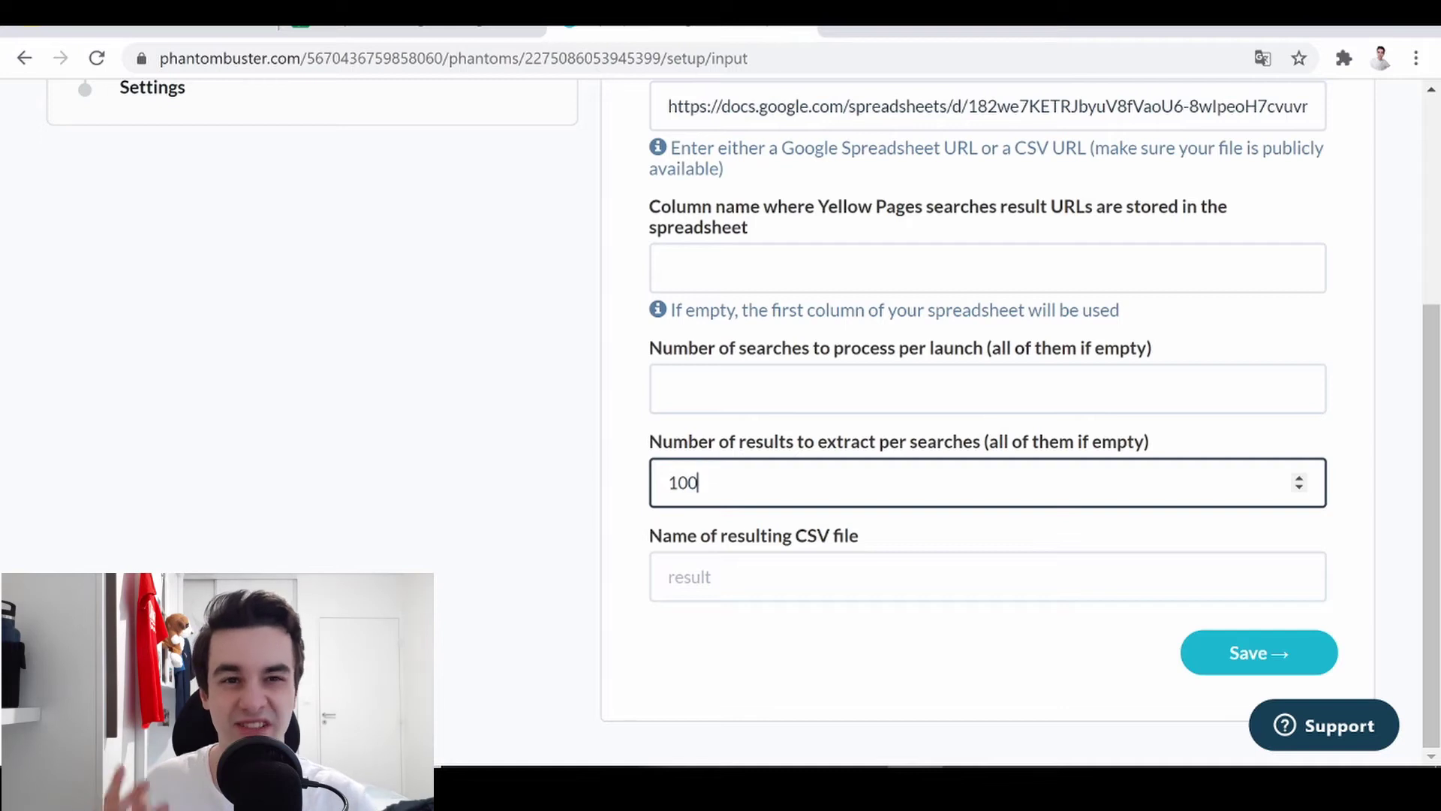
{"action": "key", "text": "Return"}
- Save the phantom with 'In case of error' notifications and review the run's result files
{"action": "scroll", "coordinate": [987, 405], "scroll_direction": "down", "scroll_amount": 3}
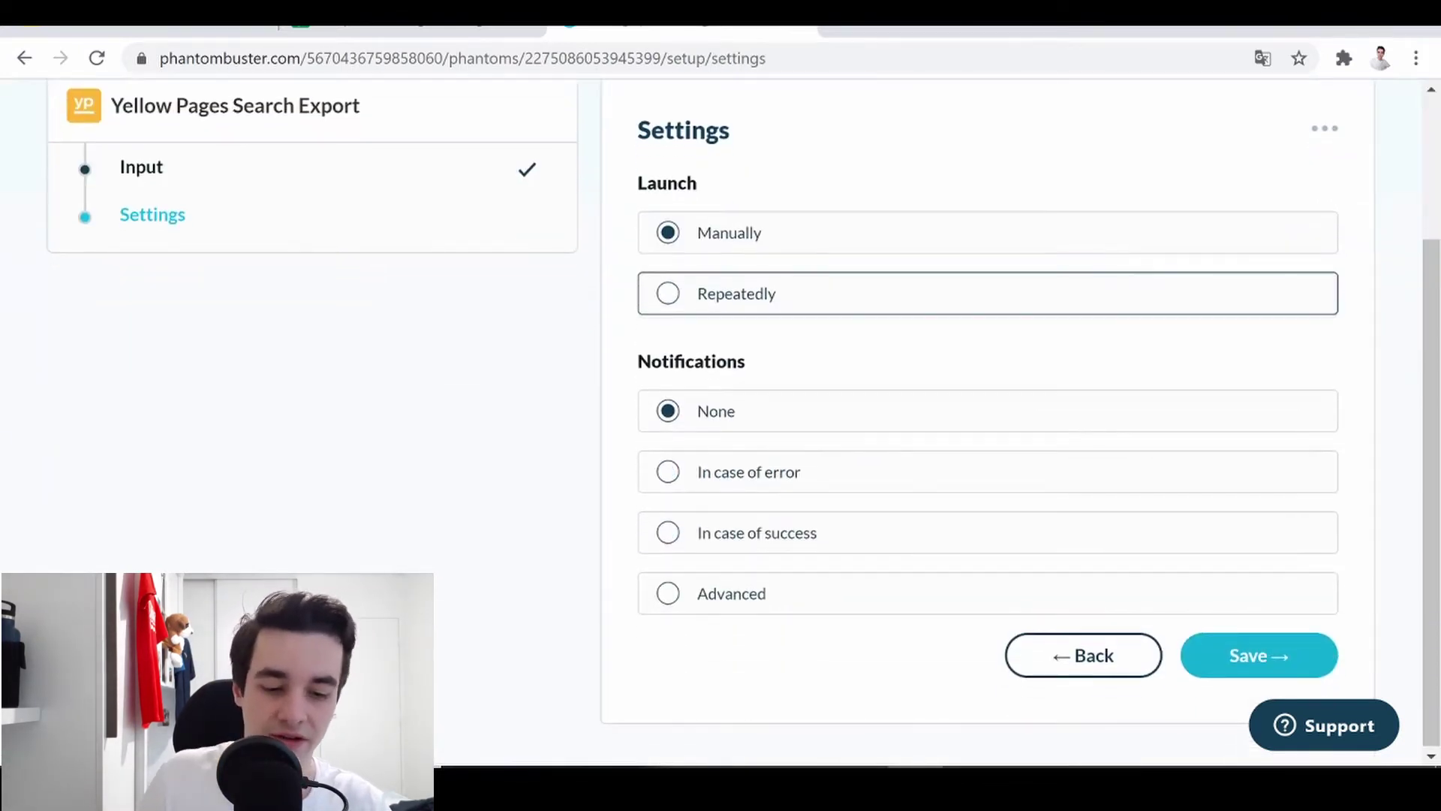
{"action": "left_click", "coordinate": [749, 471]}
{"action": "left_click", "coordinate": [1259, 655]}
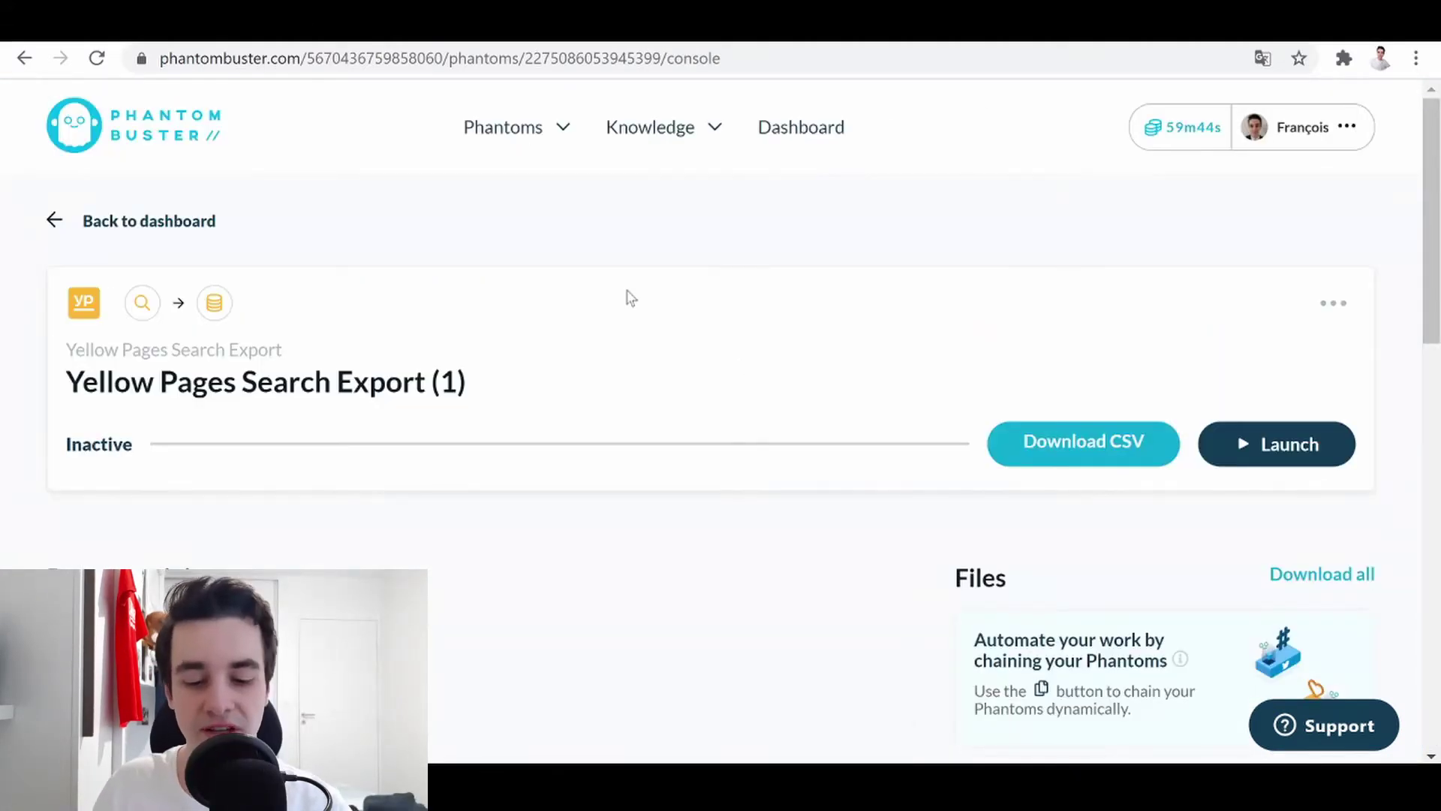
{"action": "mouse_move", "coordinate": [707, 128]}
{"action": "scroll", "coordinate": [708, 129], "scroll_direction": "down", "scroll_amount": 4}
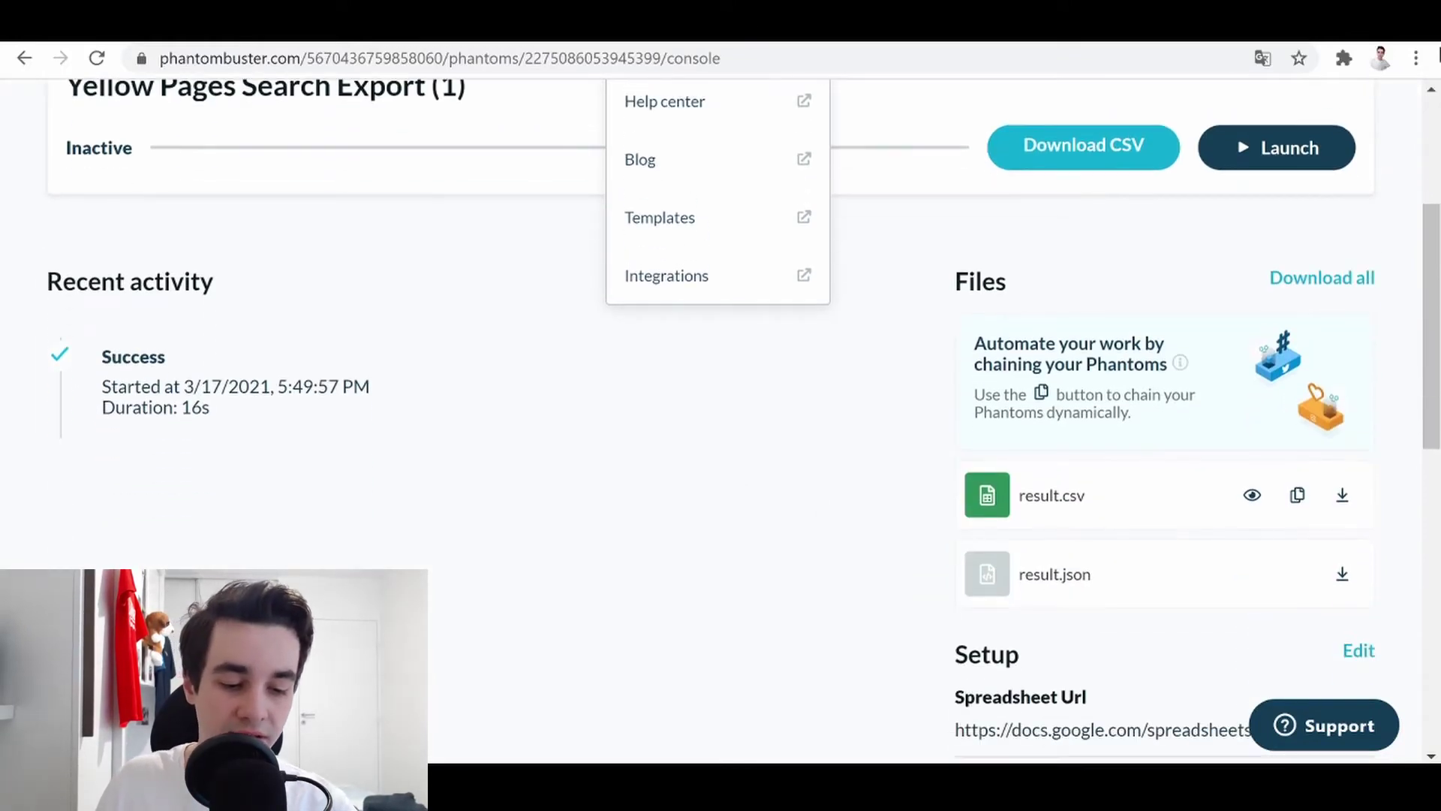
- Preview result.csv showing 30 entries per page
{"action": "left_click", "coordinate": [1253, 497]}
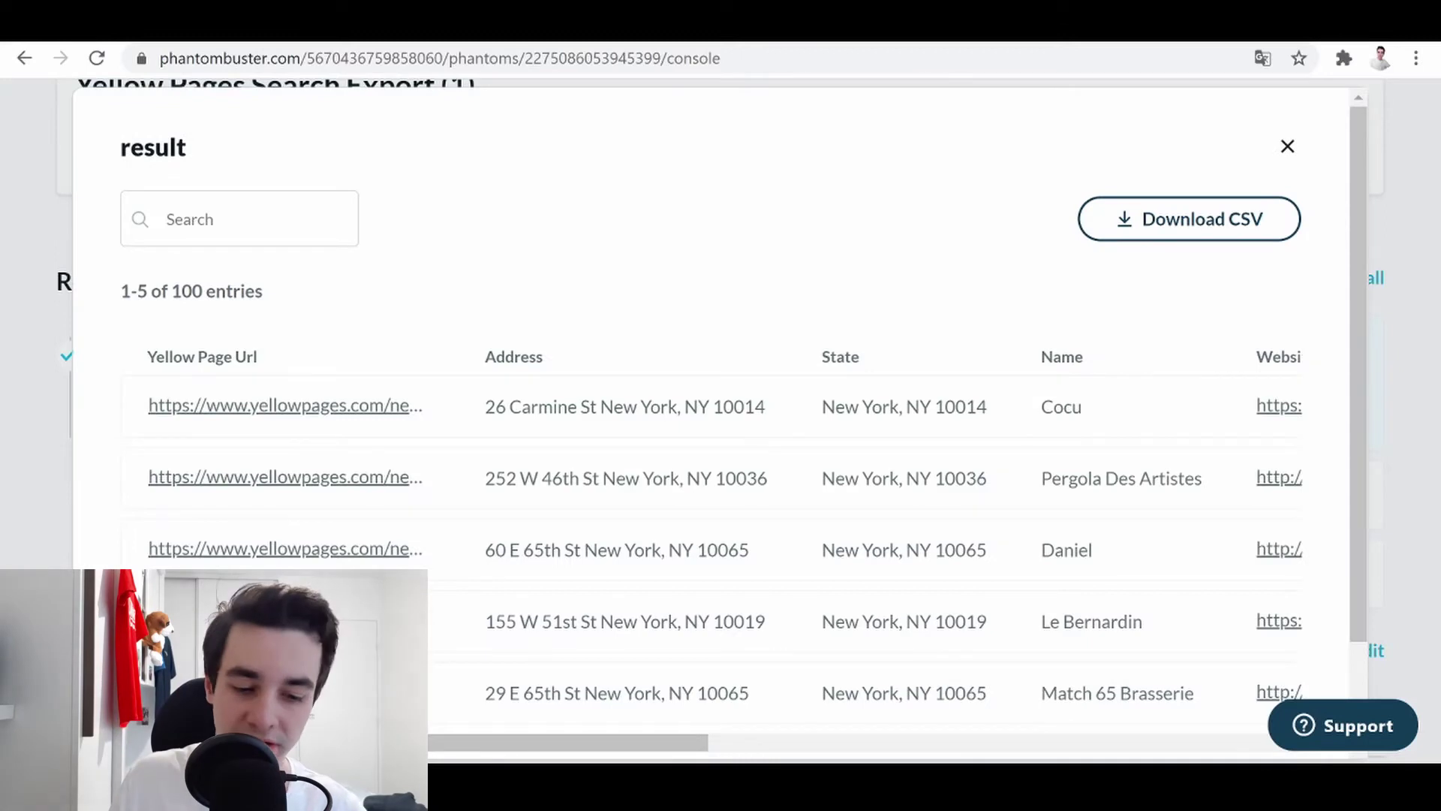
{"action": "scroll", "coordinate": [711, 548], "scroll_direction": "right", "scroll_amount": 3}
{"action": "scroll", "coordinate": [711, 450], "scroll_direction": "down", "scroll_amount": 2}
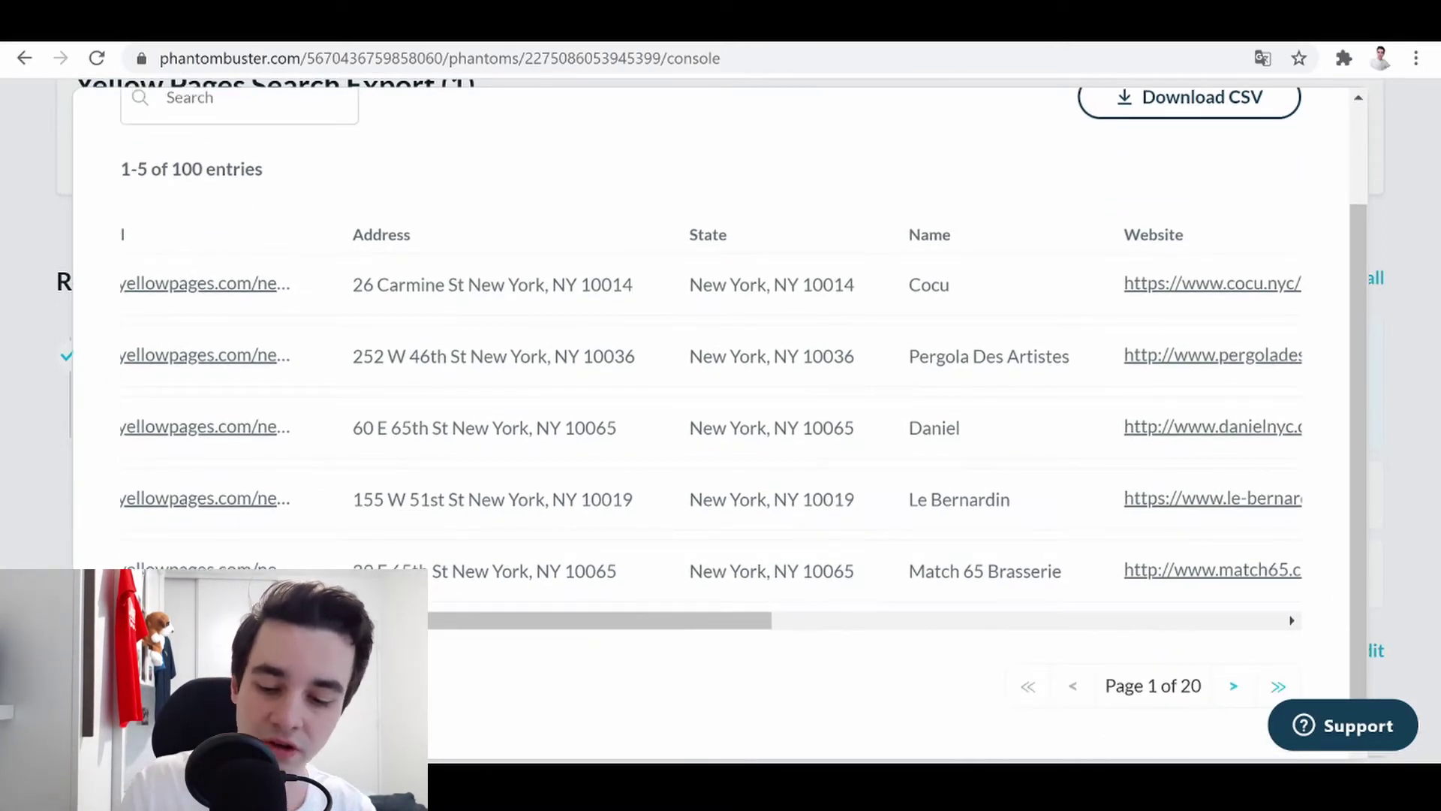
{"action": "left_click", "coordinate": [296, 685]}
{"action": "left_click", "coordinate": [296, 636]}
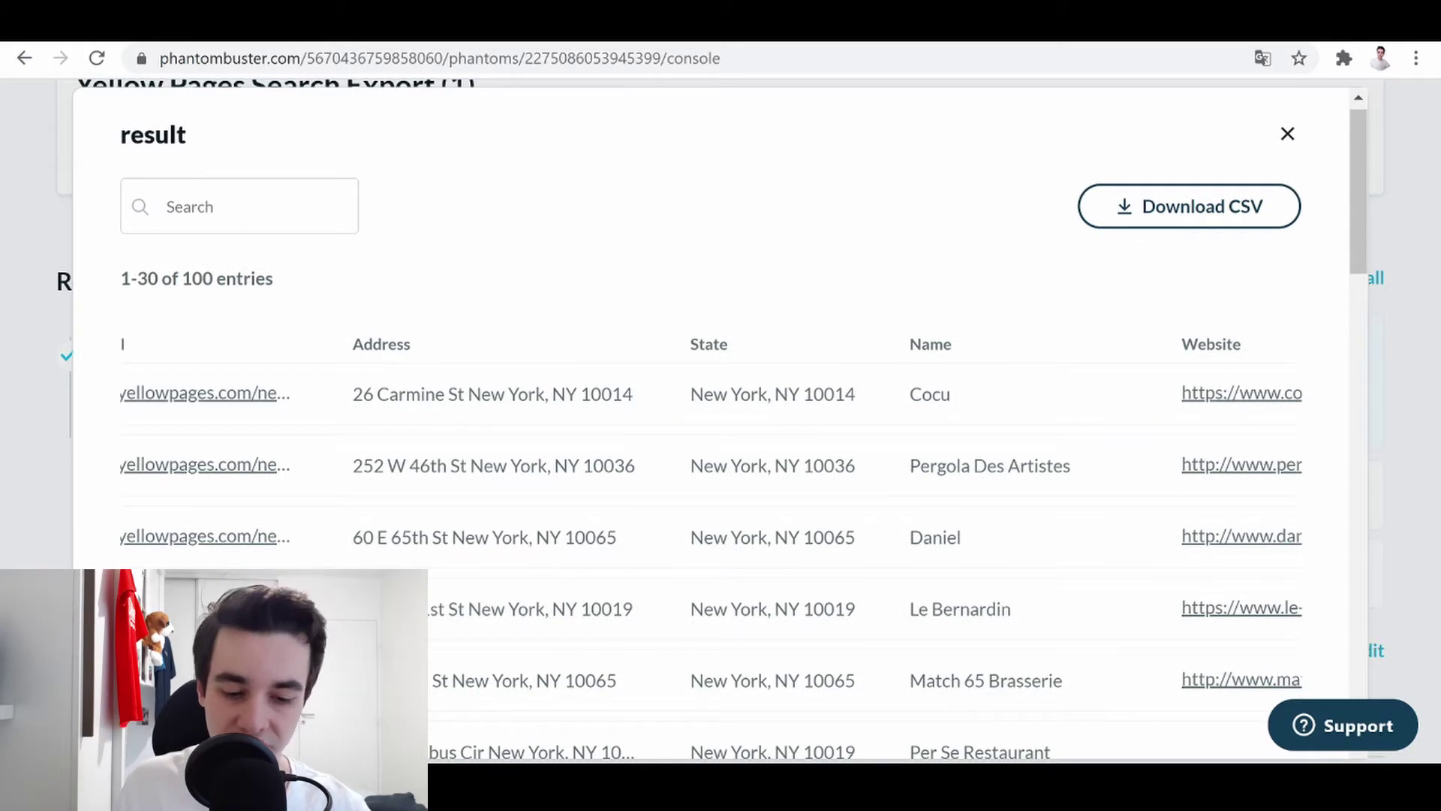
- Browse the scraped address, website and phone columns, then download the results as CSV
{"action": "scroll", "coordinate": [899, 304], "scroll_direction": "down", "scroll_amount": 4}
{"action": "scroll", "coordinate": [899, 304], "scroll_direction": "up", "scroll_amount": 3}
{"action": "scroll", "coordinate": [712, 508], "scroll_direction": "right", "scroll_amount": 9}
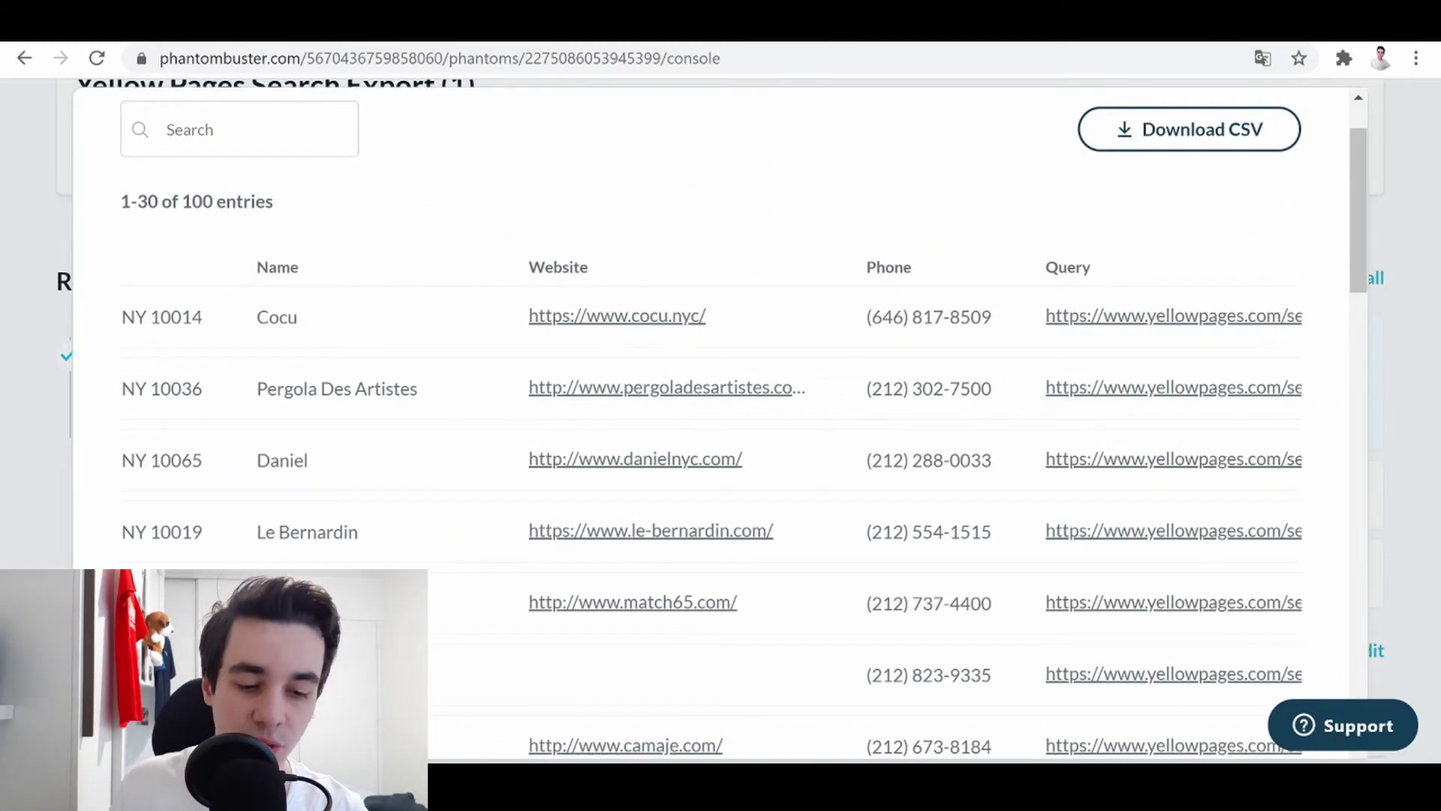
{"action": "scroll", "coordinate": [711, 508], "scroll_direction": "right", "scroll_amount": 5}
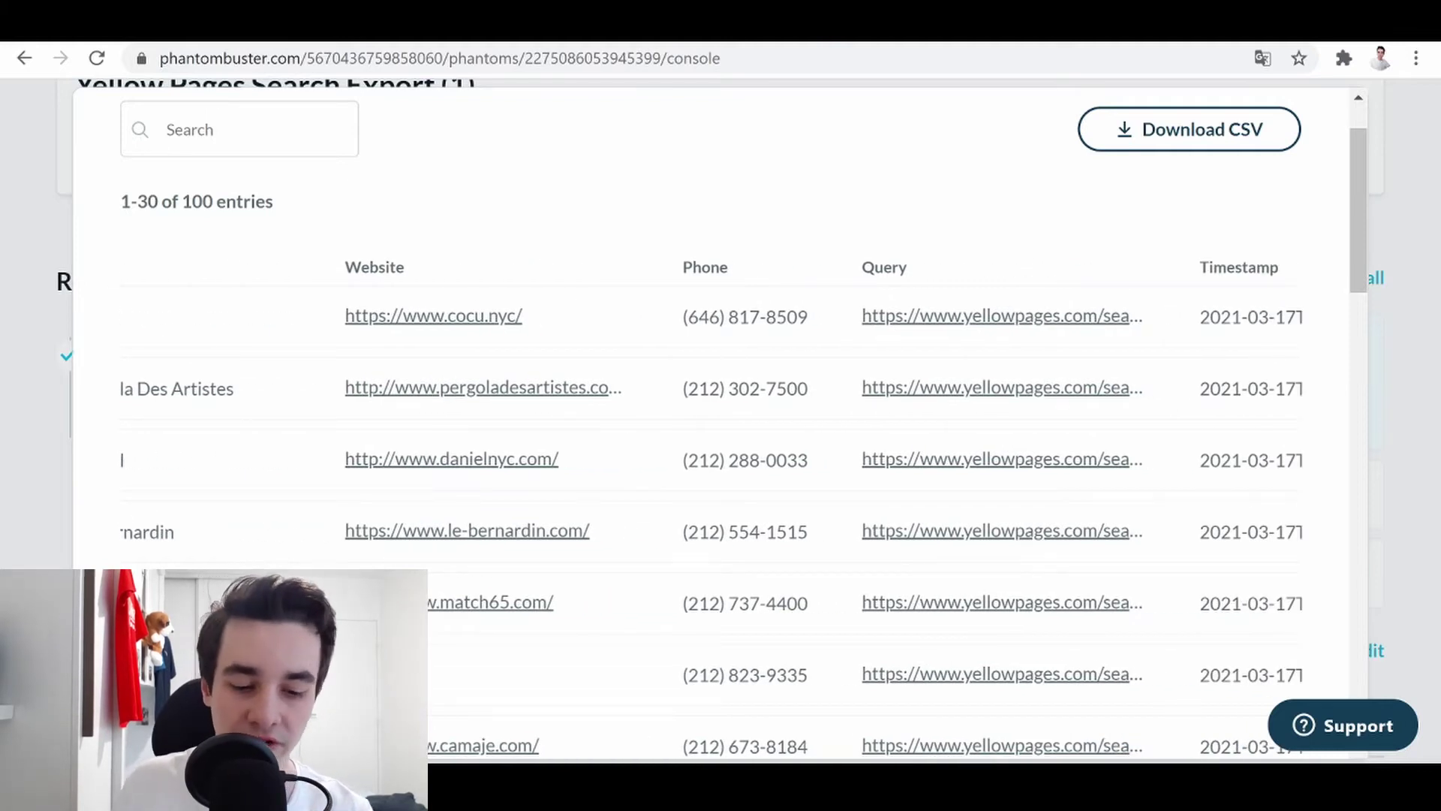
{"action": "scroll", "coordinate": [712, 507], "scroll_direction": "right", "scroll_amount": 2}
{"action": "scroll", "coordinate": [712, 507], "scroll_direction": "left", "scroll_amount": 9}
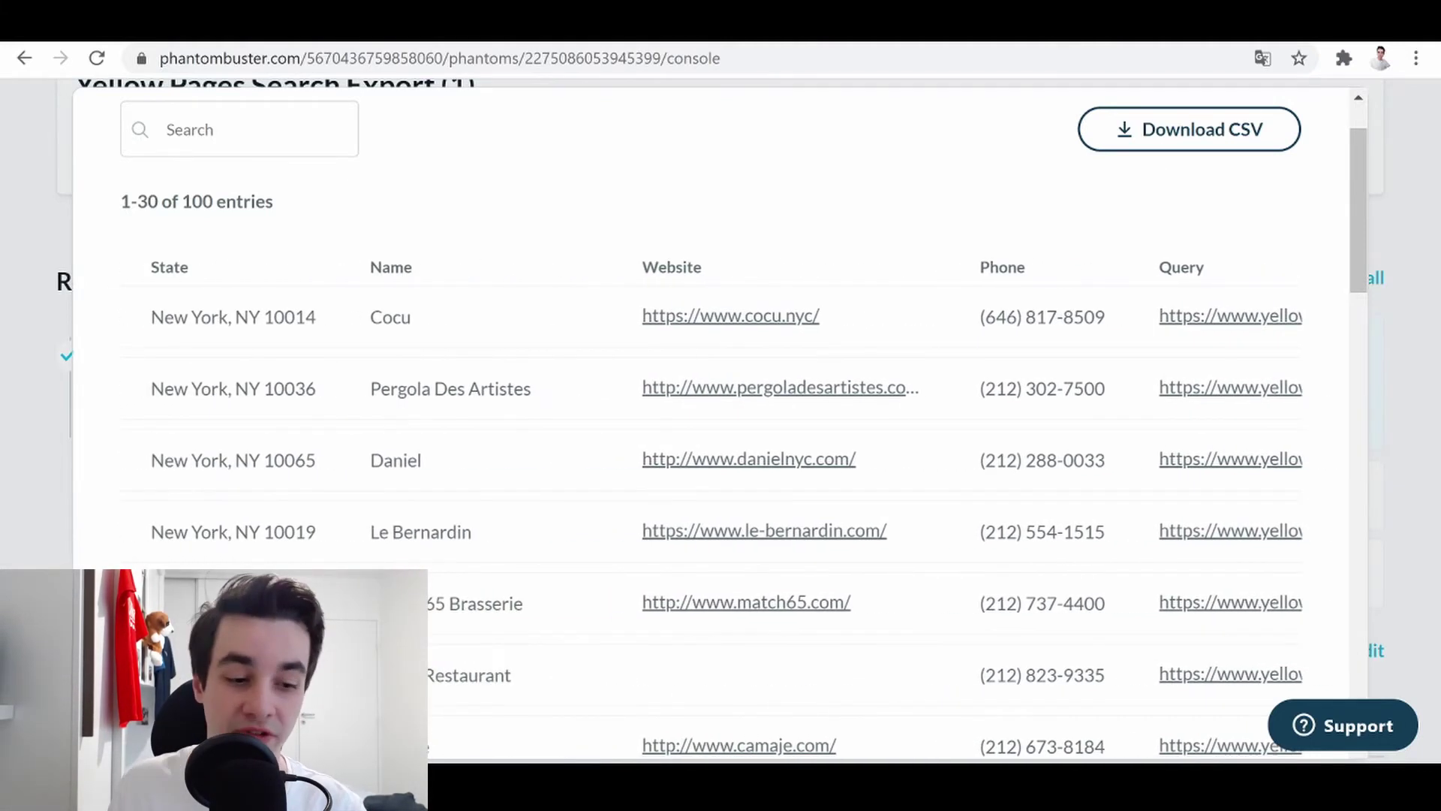
{"action": "scroll", "coordinate": [712, 507], "scroll_direction": "up", "scroll_amount": 2}
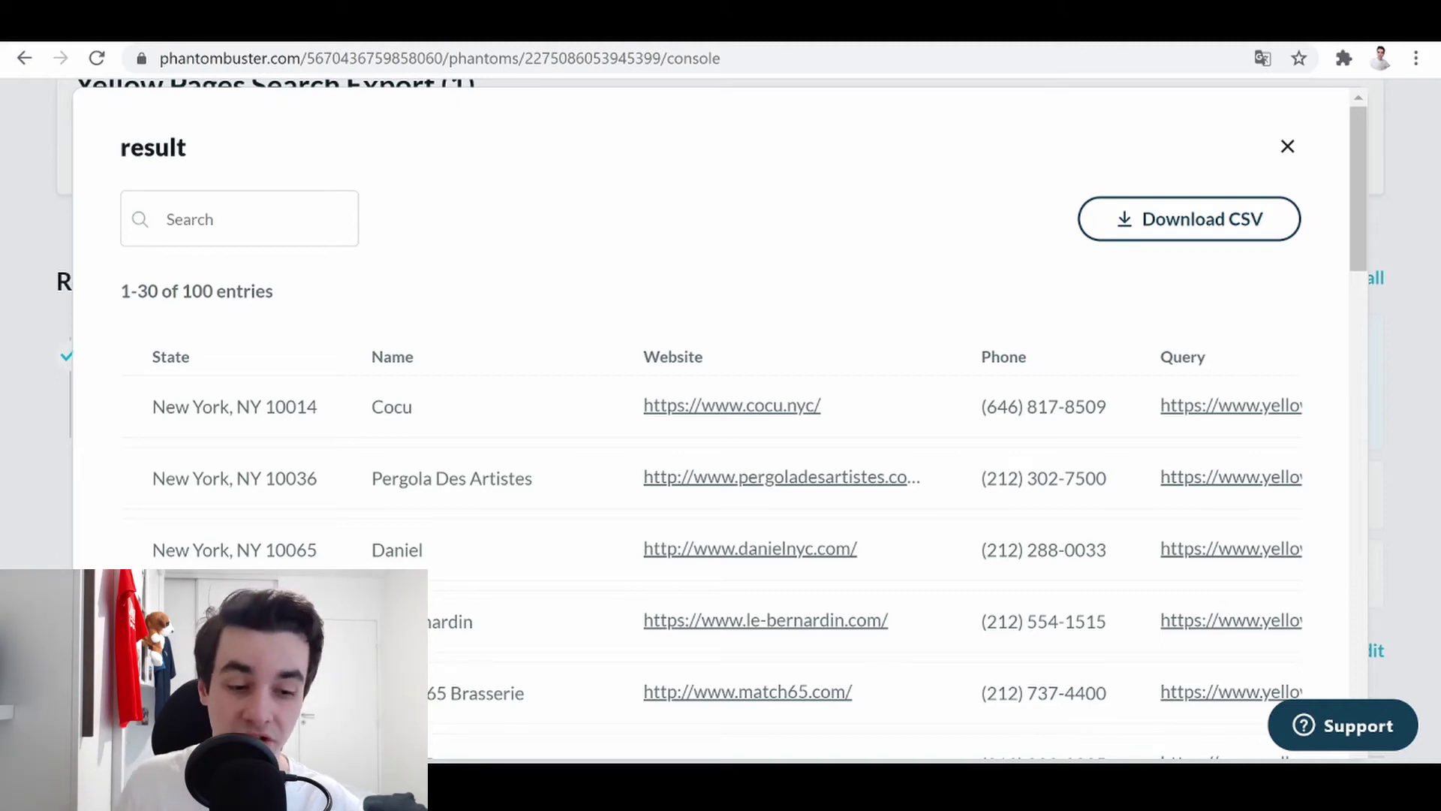
{"action": "left_click", "coordinate": [1201, 225]}
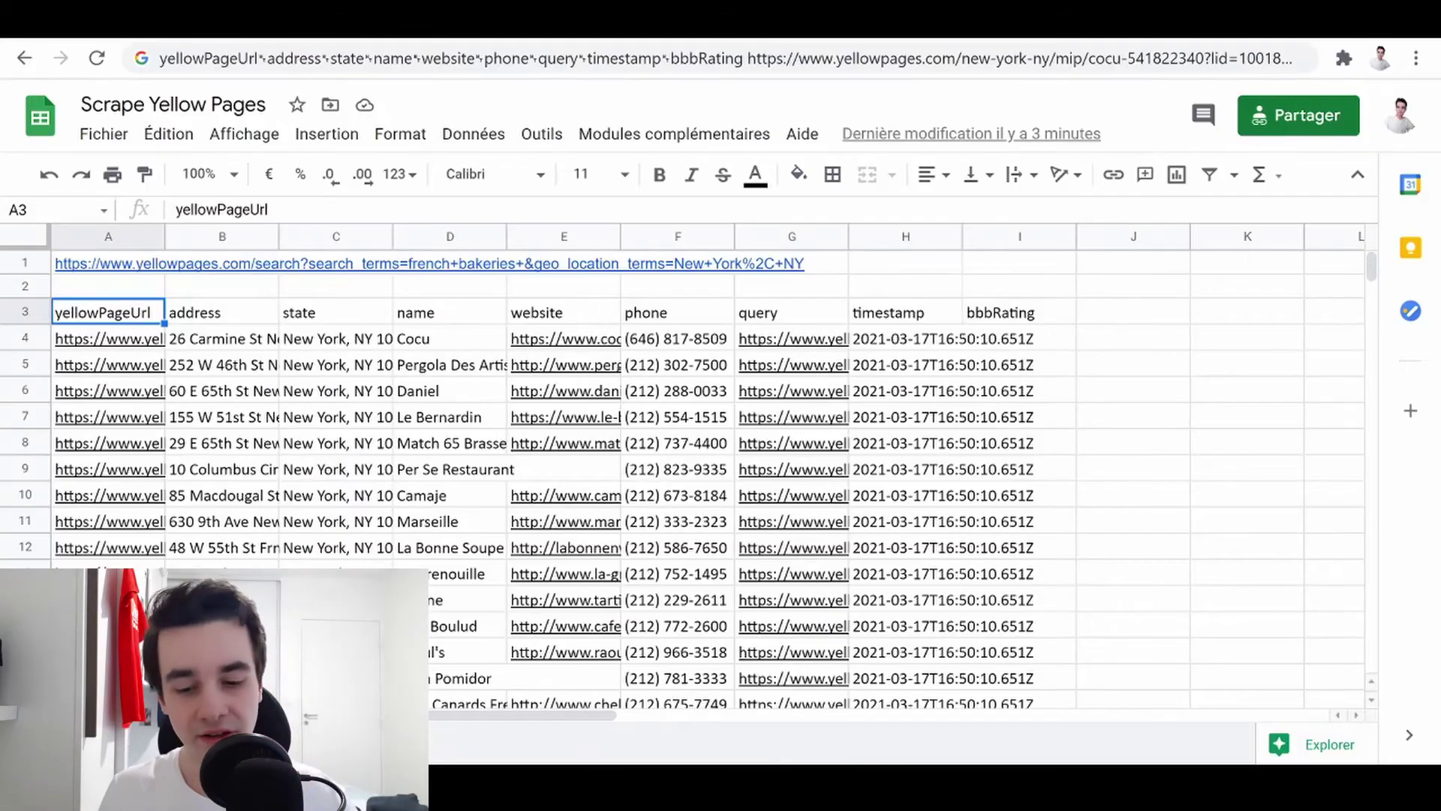
- Scroll across the pasted bakery columns from yellowPageUrl through bbbRating
{"action": "scroll", "coordinate": [713, 480], "scroll_direction": "right", "scroll_amount": 5}
{"action": "scroll", "coordinate": [713, 480], "scroll_direction": "left", "scroll_amount": 5}
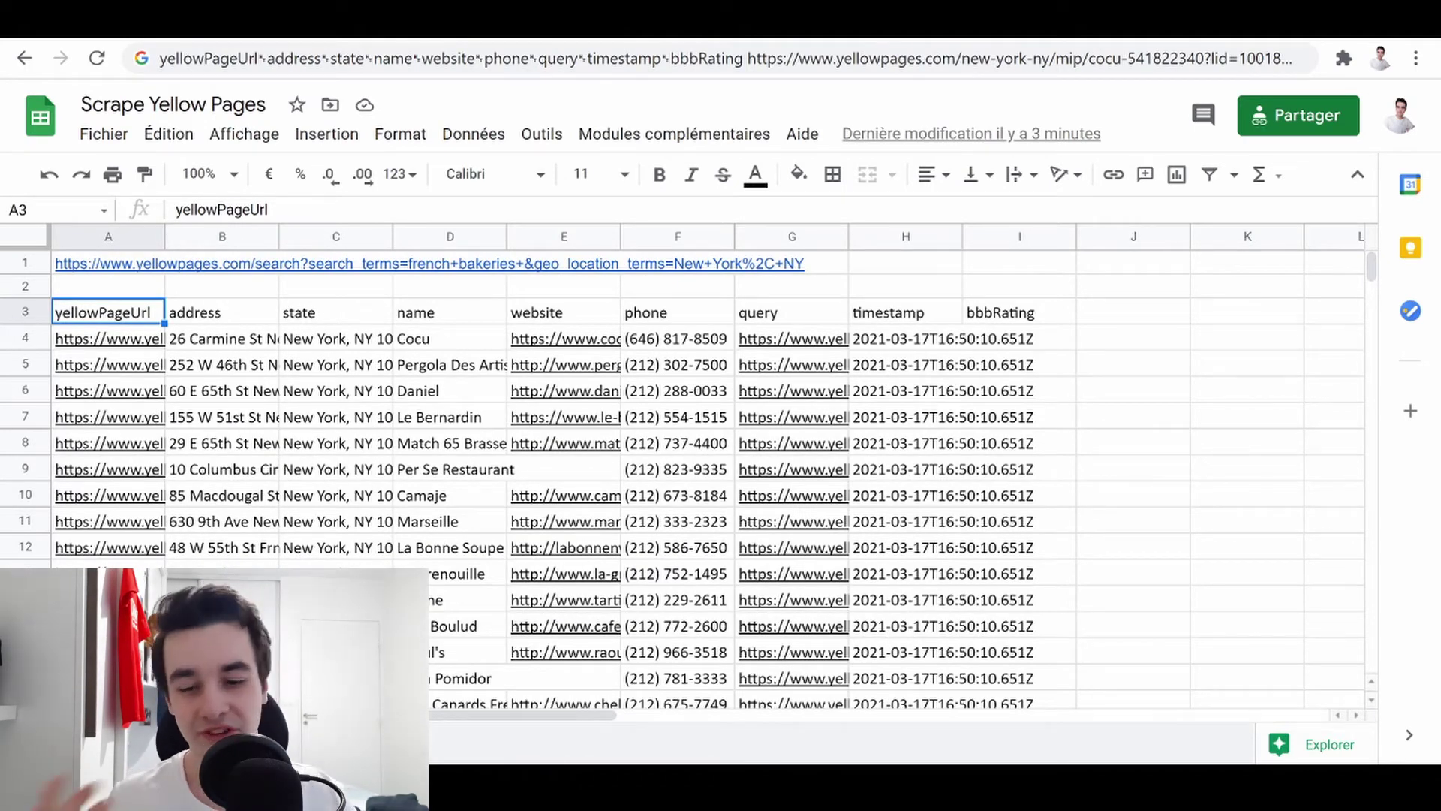
- Open PhantomBuster in a new tab and start the Yellow Pages Business Scraper setup
{"action": "key", "text": "ctrl+t"}
{"action": "type", "text": "phantombuster.com"}
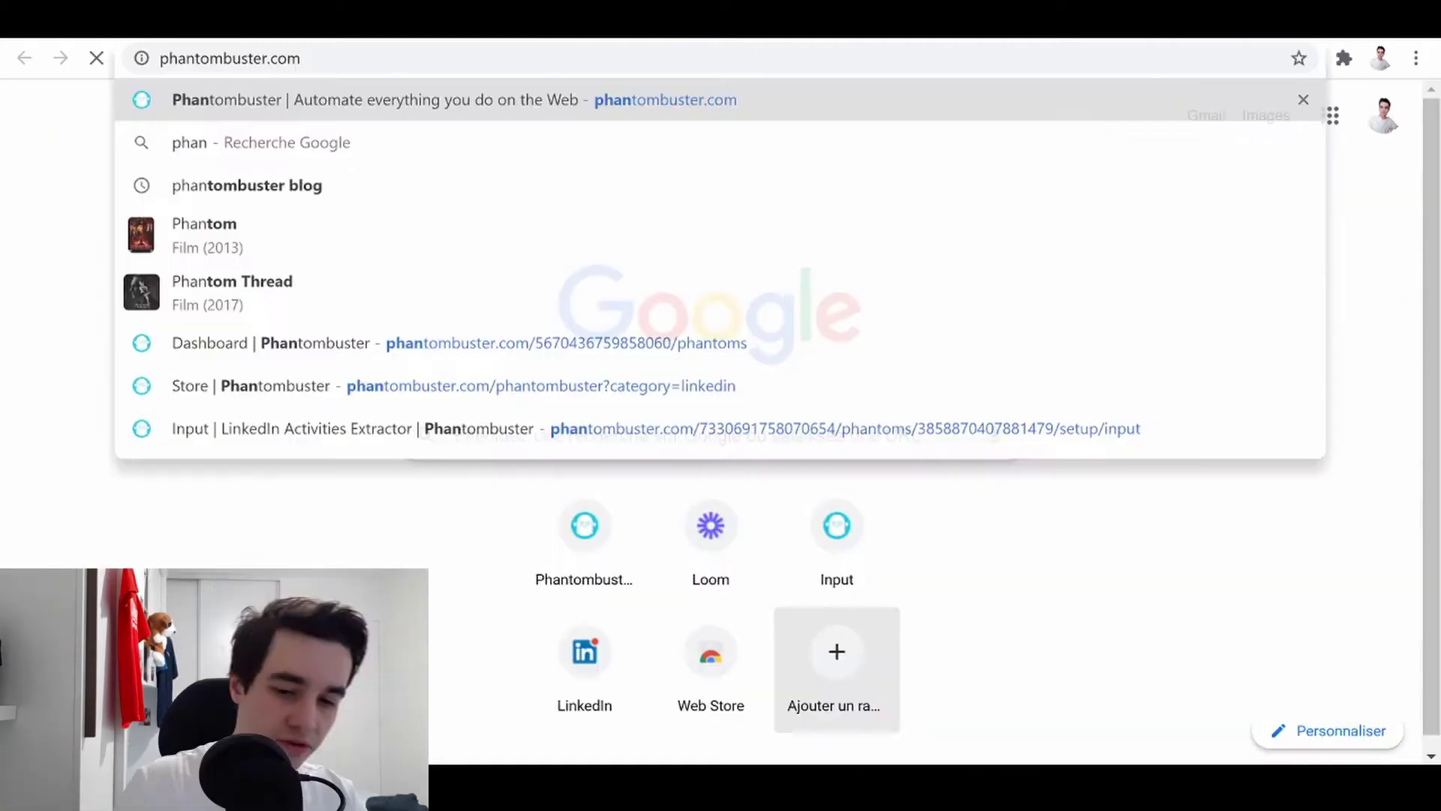
{"action": "key", "text": "Return"}
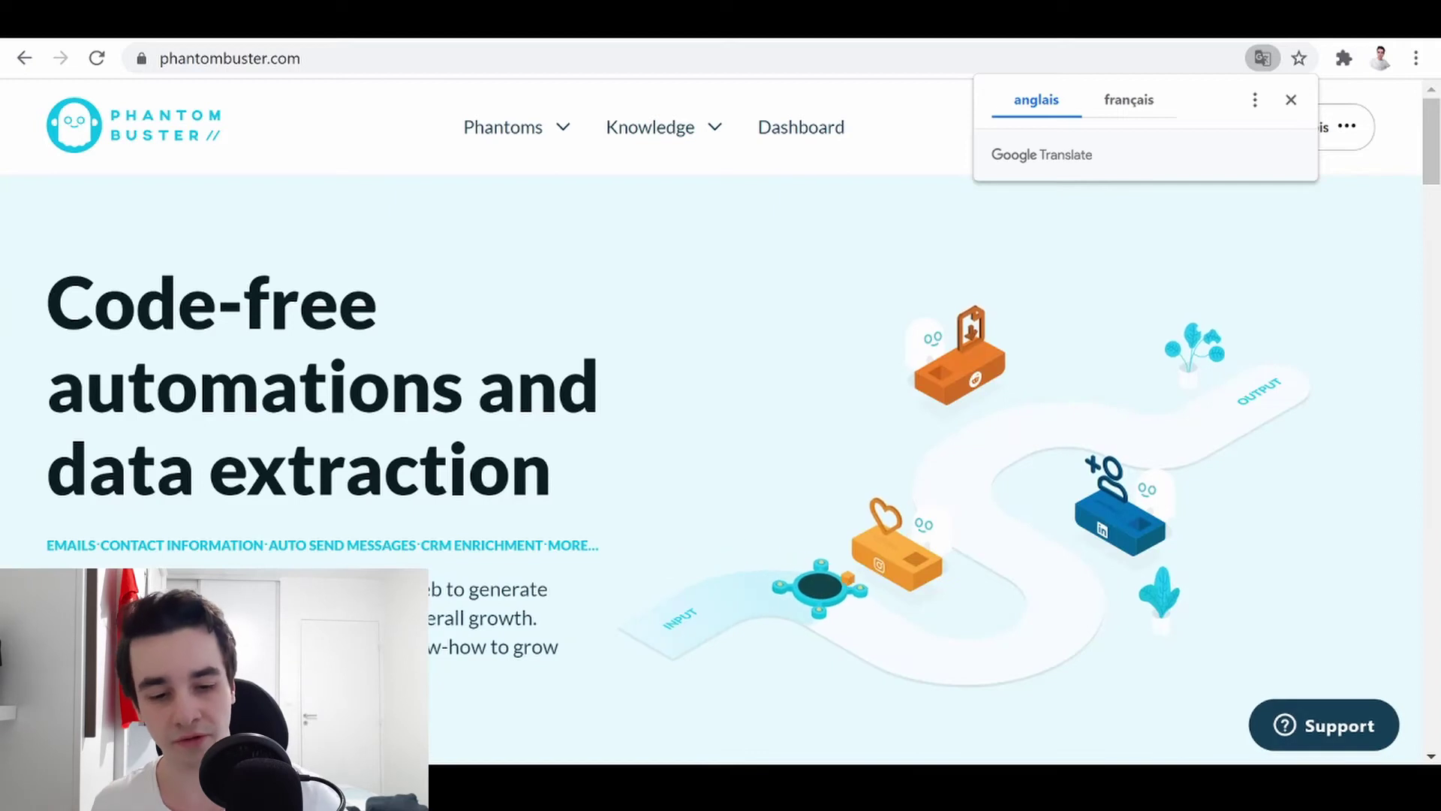
{"action": "left_click", "coordinate": [525, 420]}
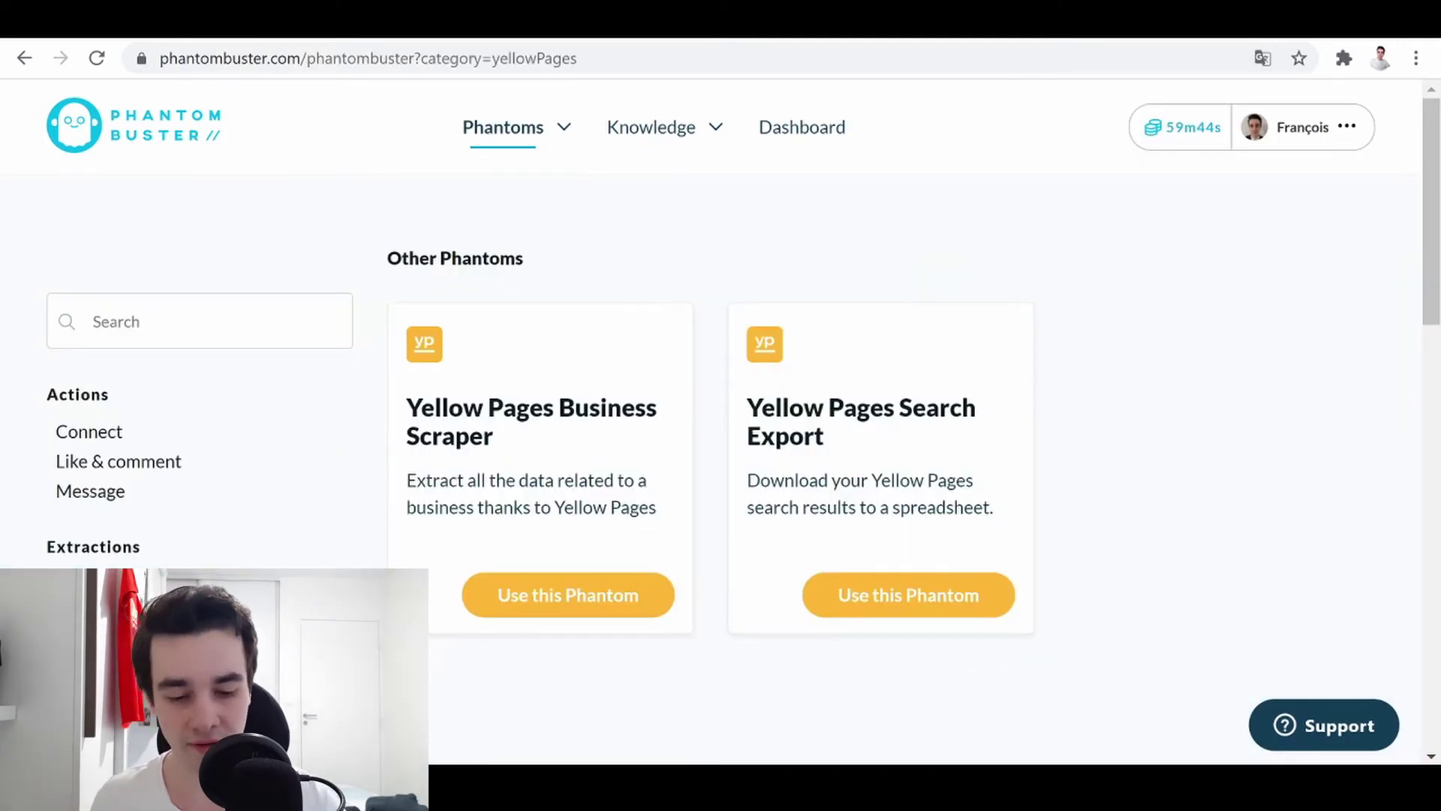
{"action": "left_click", "coordinate": [555, 598]}
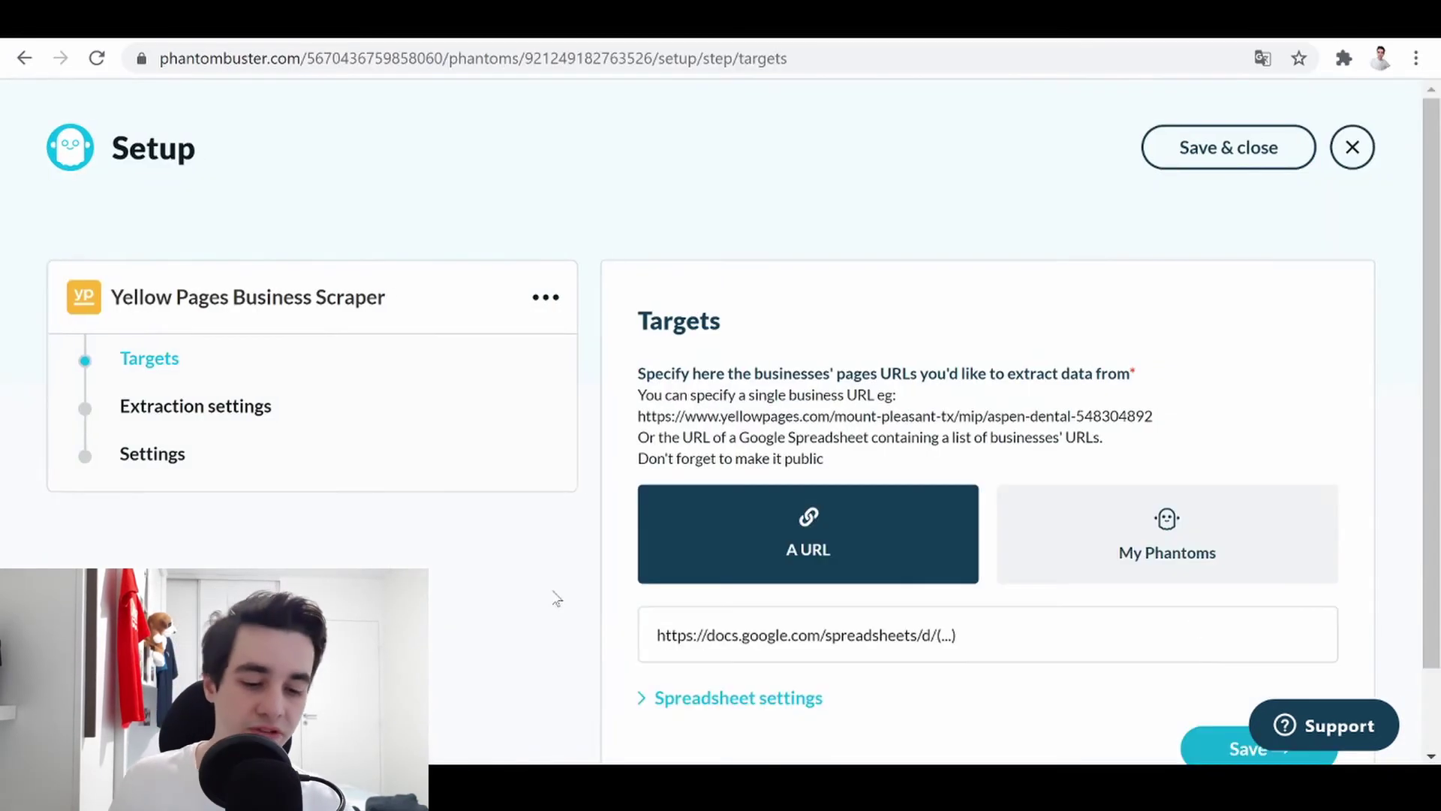
- Use the Search Export's result.csv from My Phantoms as the scraper's targets
{"action": "scroll", "coordinate": [556, 598], "scroll_direction": "down", "scroll_amount": 1}
{"action": "left_click", "coordinate": [1167, 458]}
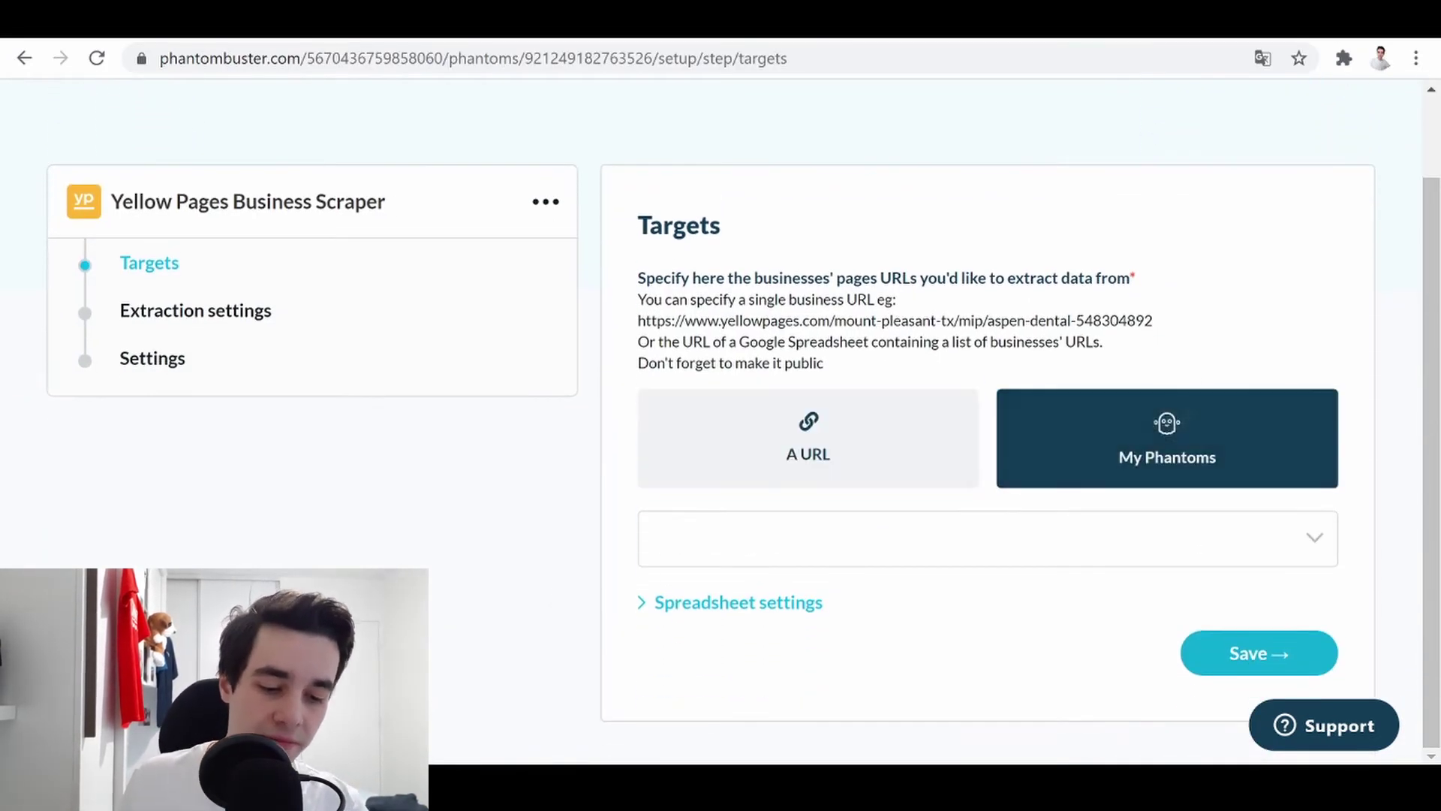
{"action": "left_click", "coordinate": [987, 538]}
{"action": "left_click", "coordinate": [901, 620]}
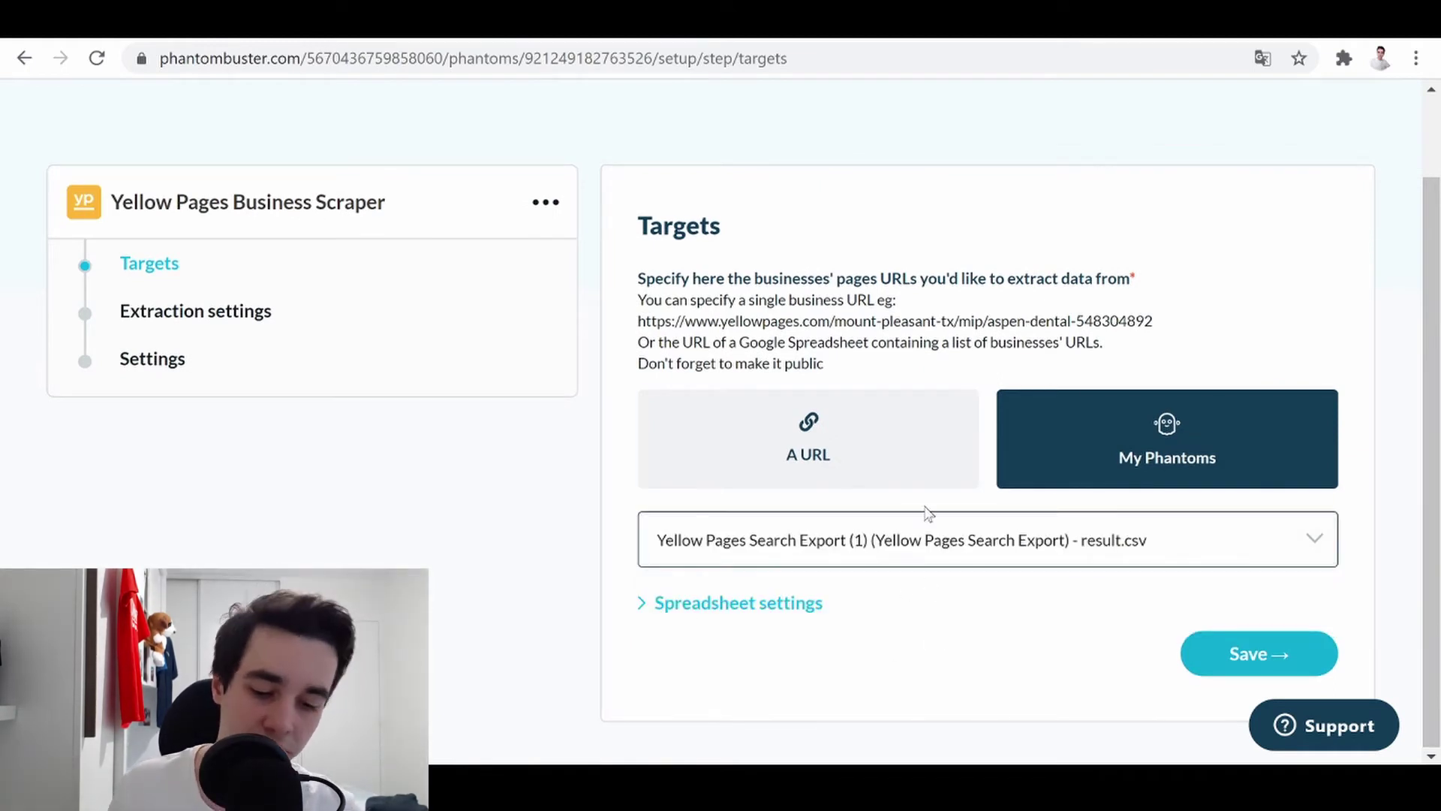
{"action": "left_click", "coordinate": [1259, 653]}
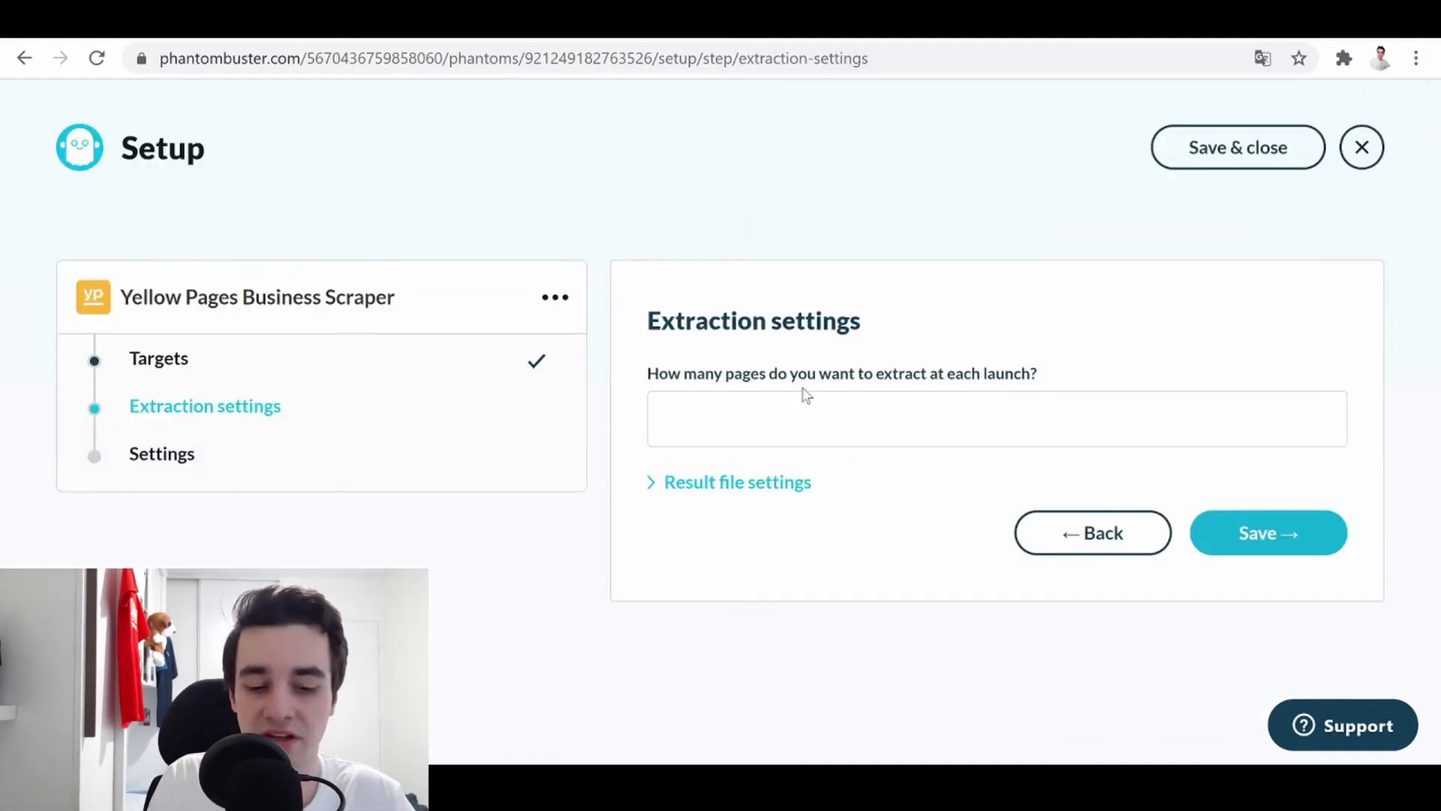
- Set 100 pages per launch, notify only in case of error, and save
{"action": "left_click", "coordinate": [956, 409]}
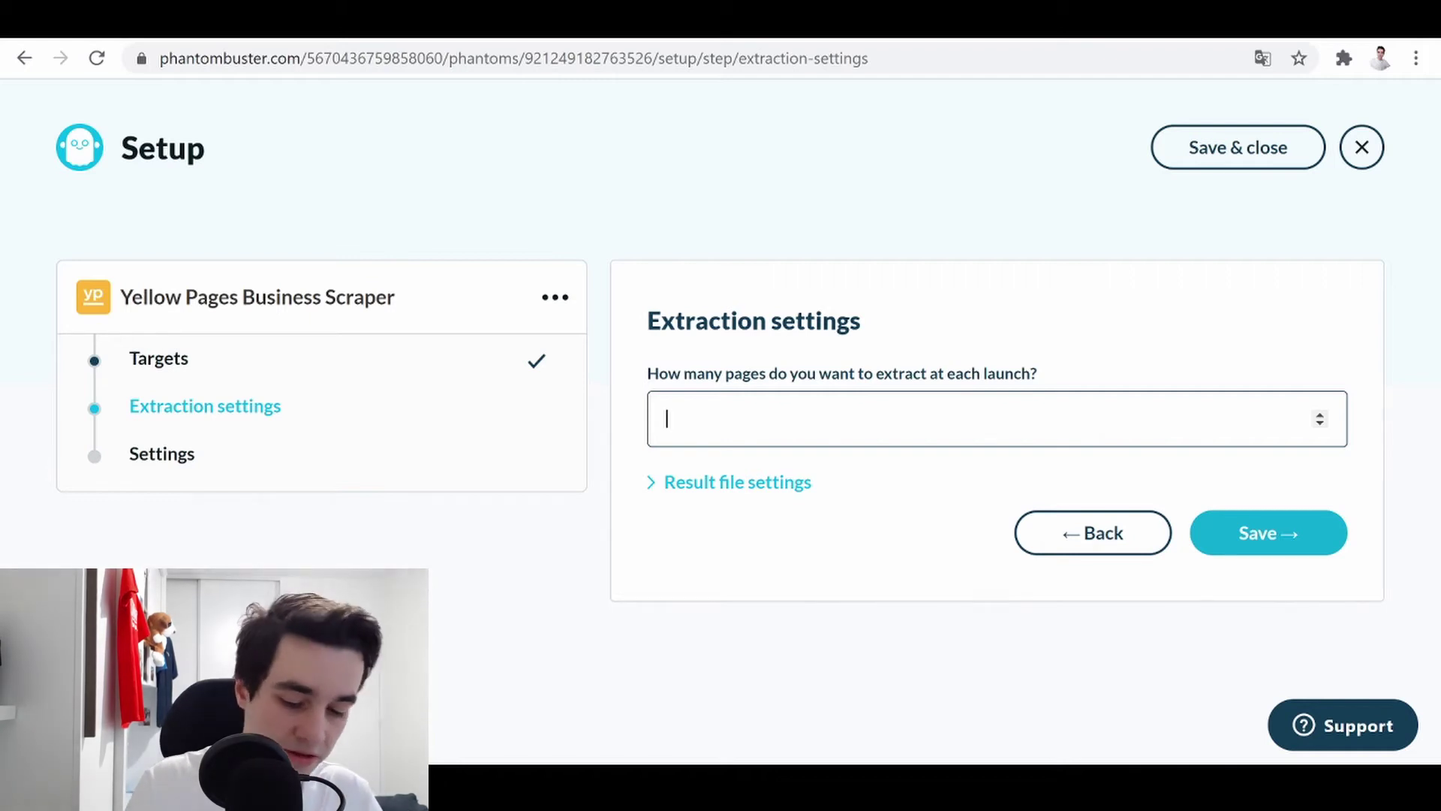
{"action": "type", "text": "100"}
{"action": "key", "text": "Return"}
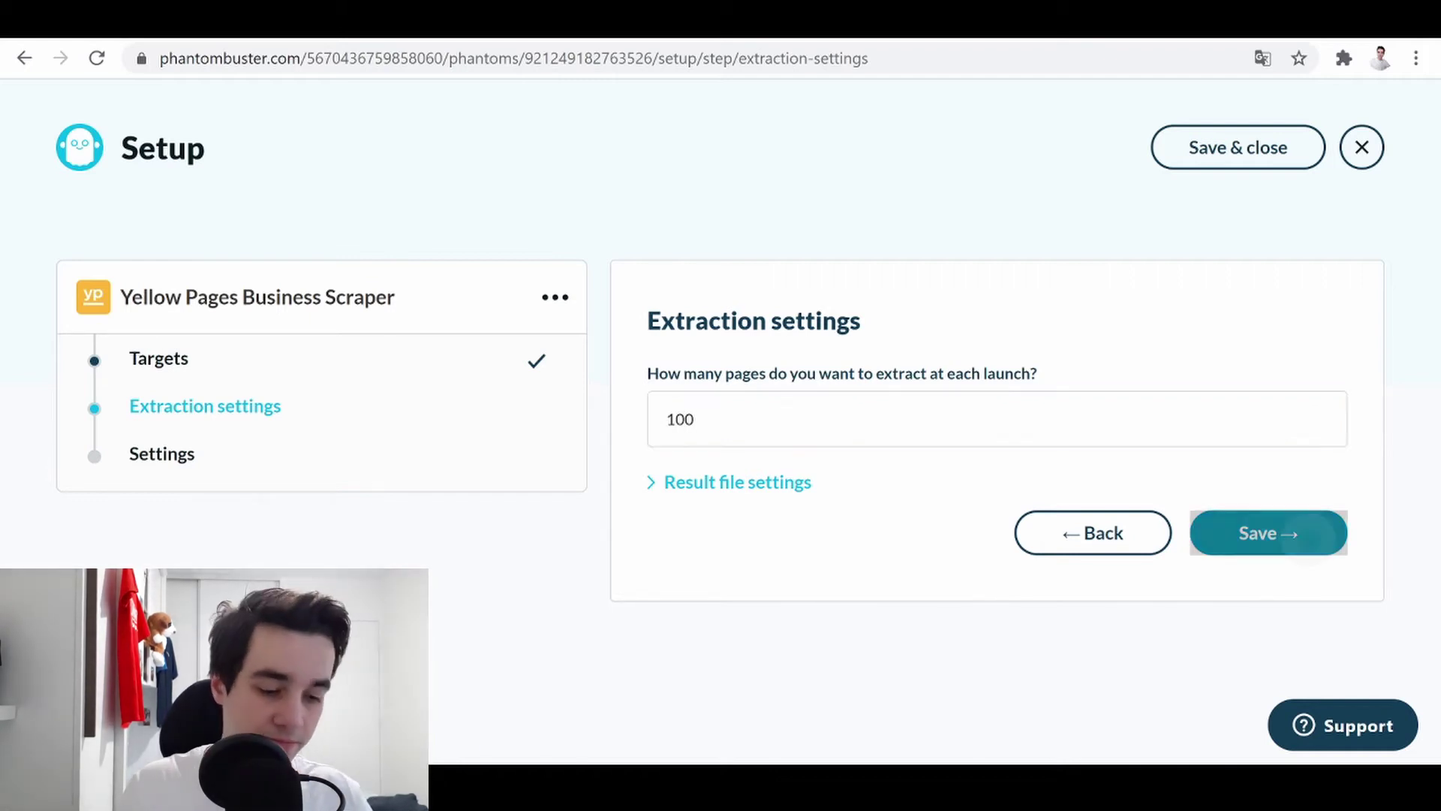
{"action": "scroll", "coordinate": [988, 420], "scroll_direction": "down", "scroll_amount": 3}
{"action": "left_click", "coordinate": [668, 469]}
{"action": "left_click", "coordinate": [1258, 653]}
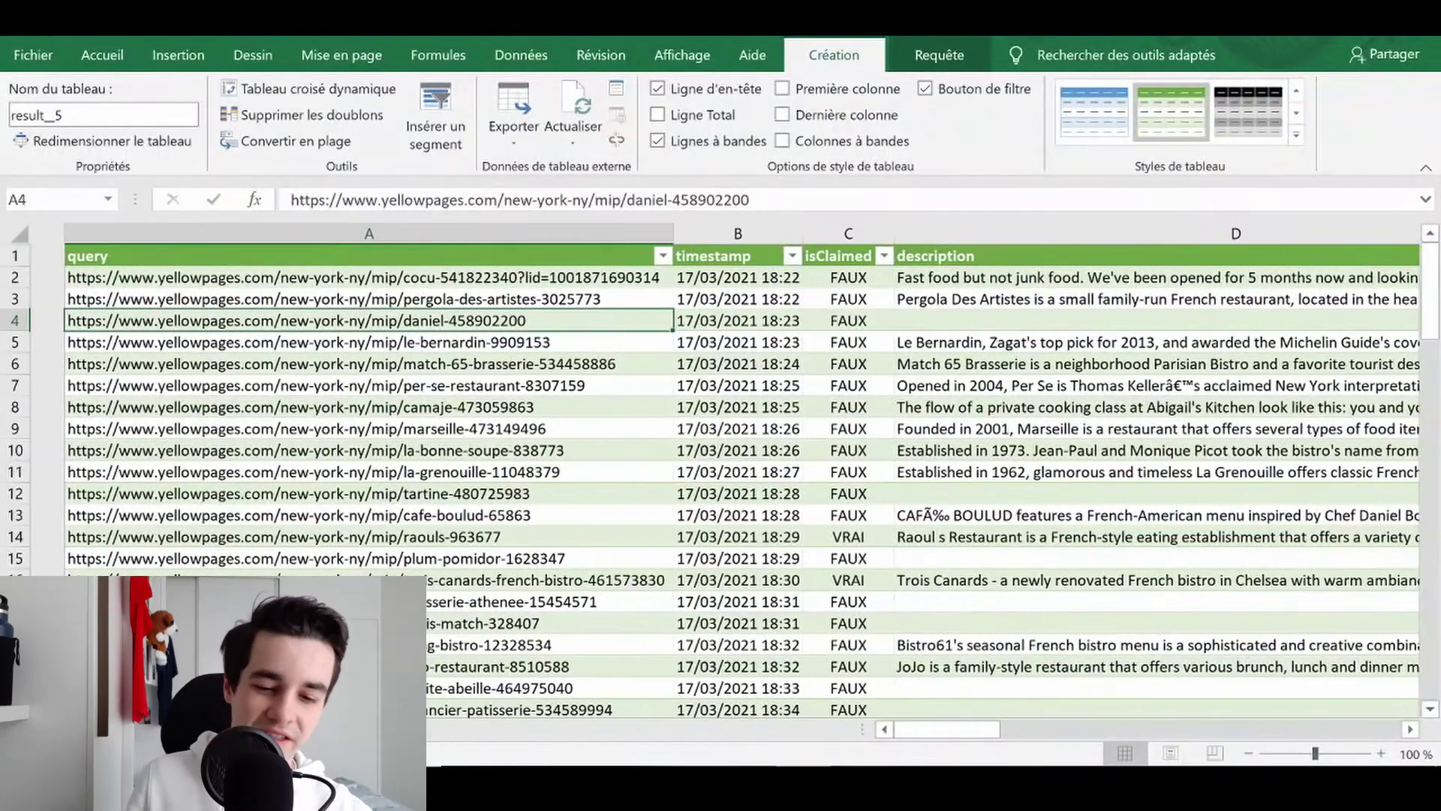
- Bring the result_5 table's website column N into view and select cell N3
{"action": "scroll", "coordinate": [728, 471], "scroll_direction": "right", "scroll_amount": 3}
{"action": "scroll", "coordinate": [1148, 486], "scroll_direction": "right", "scroll_amount": 10}
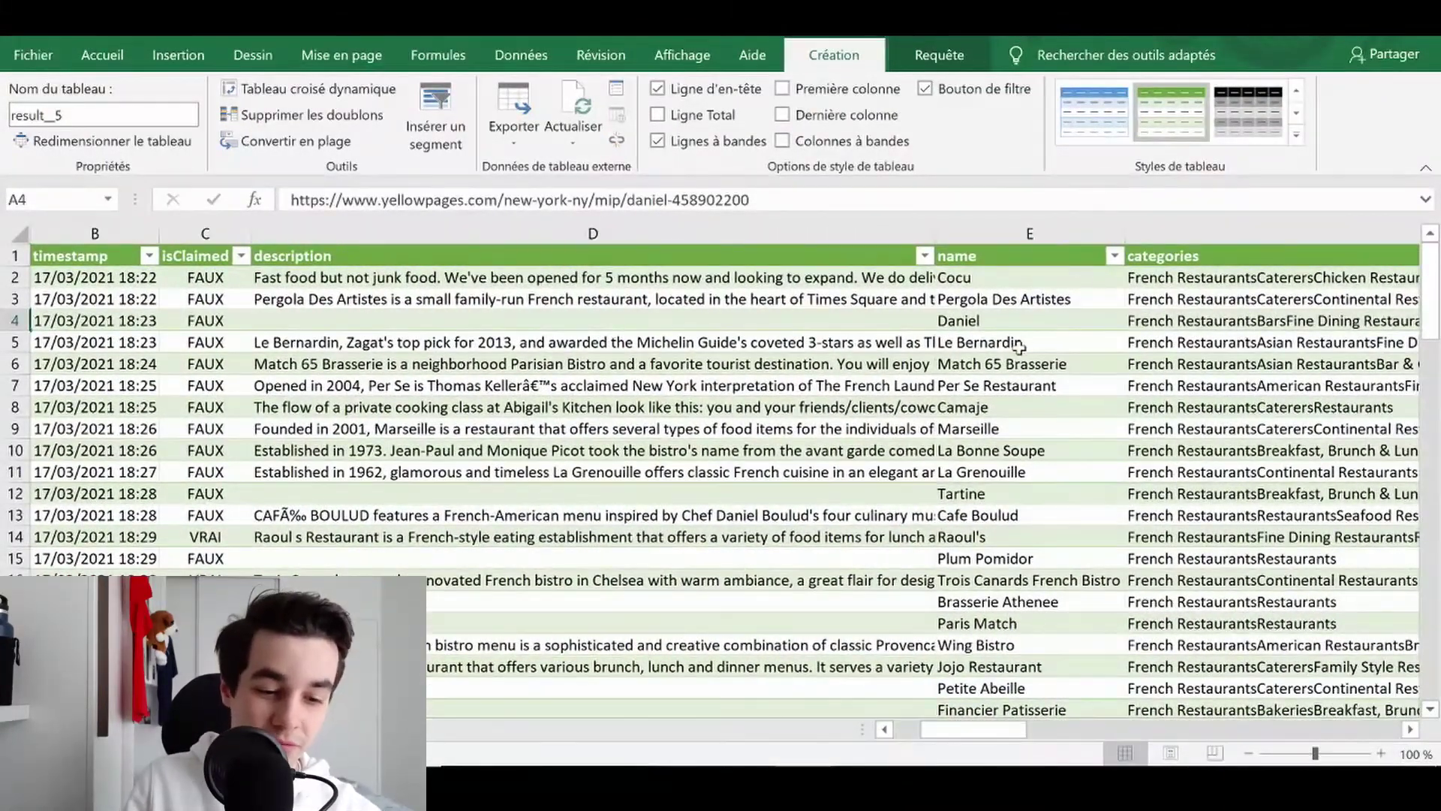
{"action": "scroll", "coordinate": [1023, 338], "scroll_direction": "right", "scroll_amount": 5}
{"action": "scroll", "coordinate": [1023, 337], "scroll_direction": "right", "scroll_amount": 8}
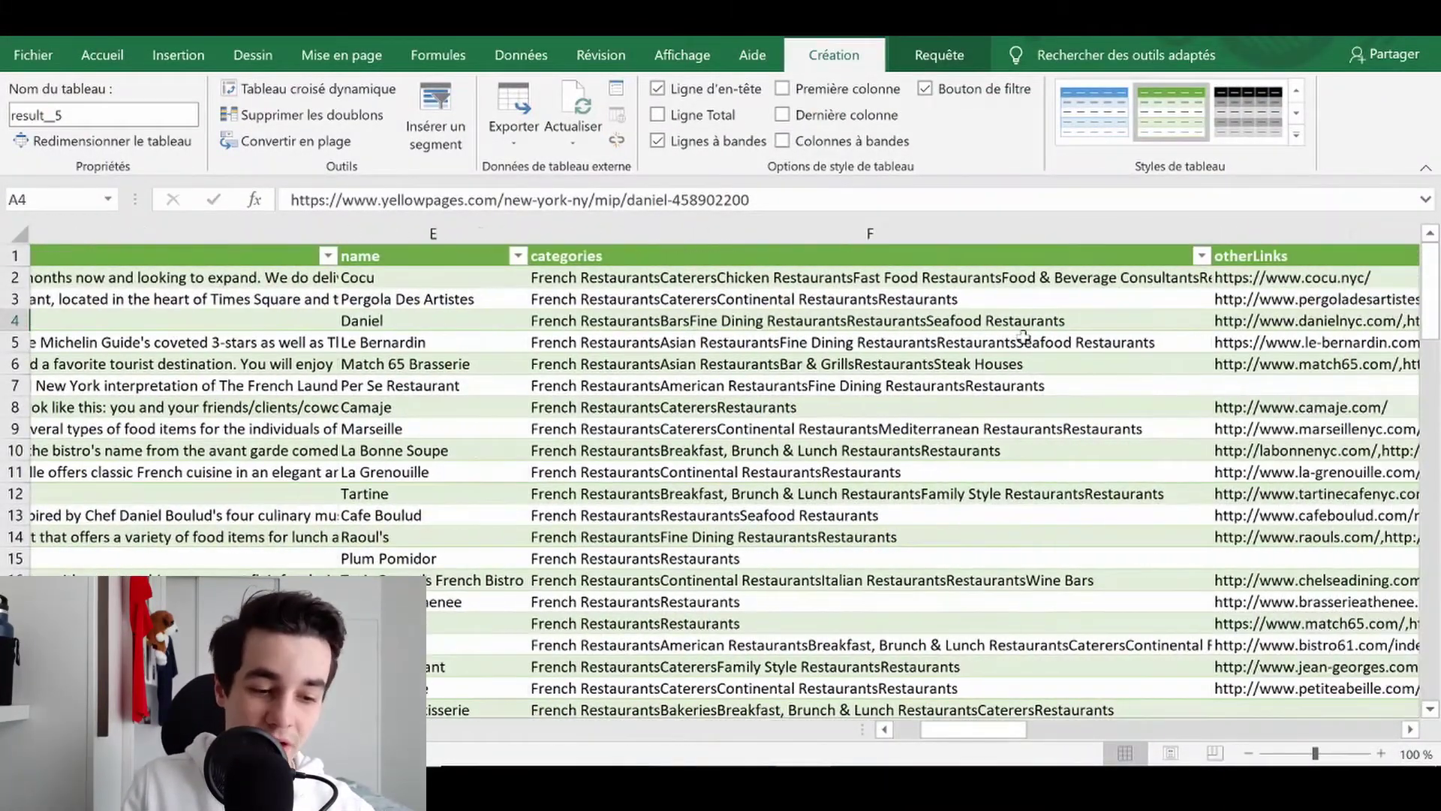
{"action": "scroll", "coordinate": [1023, 338], "scroll_direction": "right", "scroll_amount": 8}
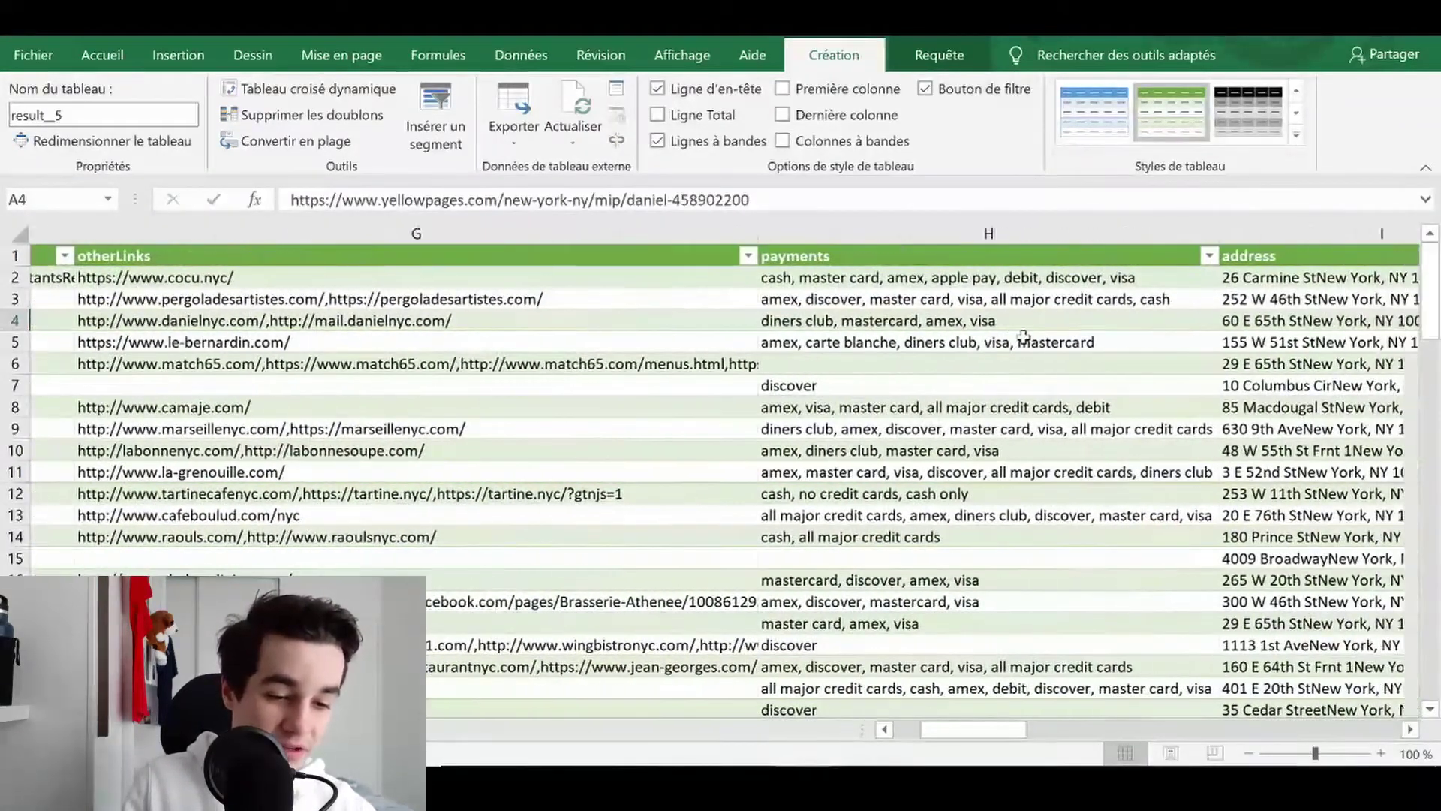
{"action": "scroll", "coordinate": [1023, 337], "scroll_direction": "right", "scroll_amount": 8}
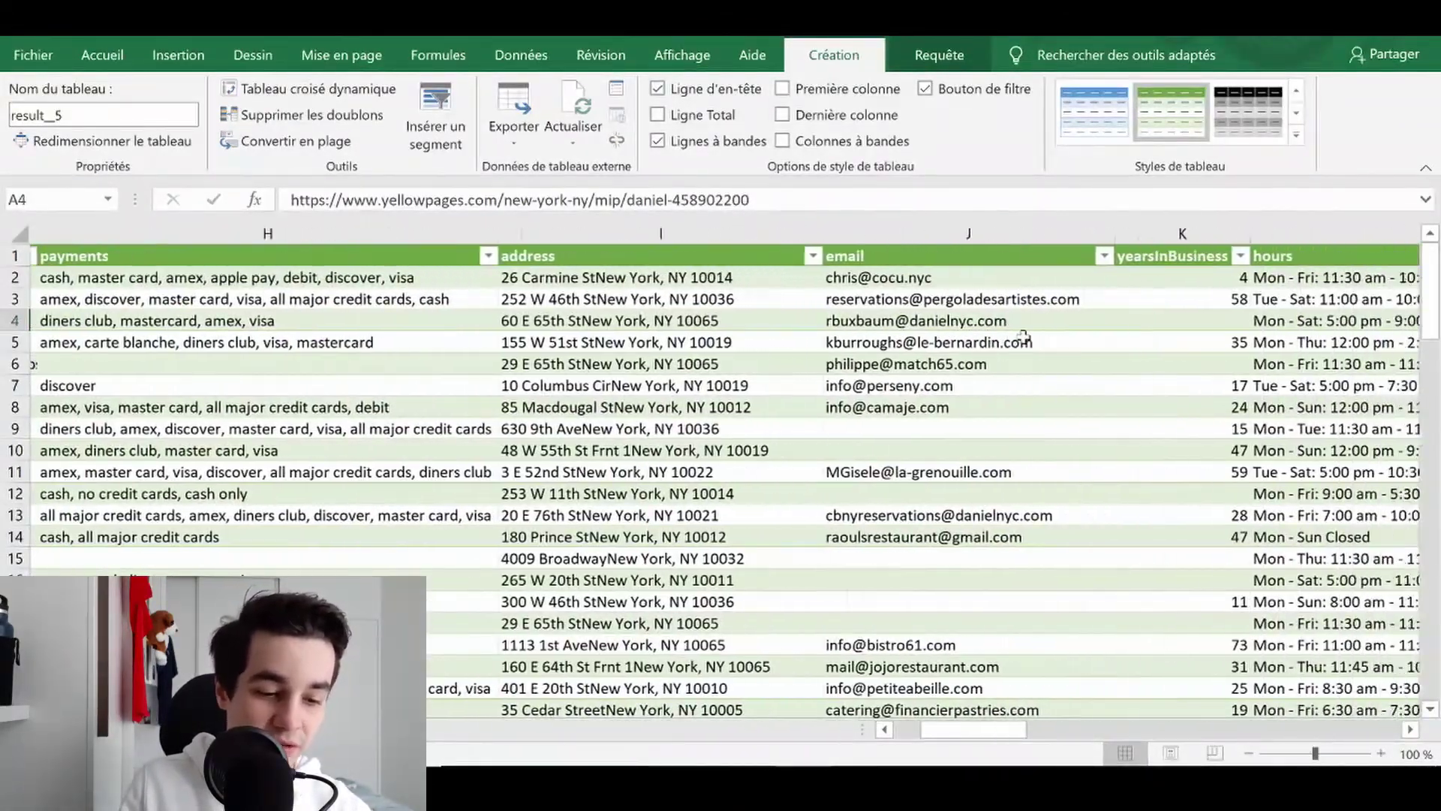
{"action": "scroll", "coordinate": [1023, 338], "scroll_direction": "right", "scroll_amount": 8}
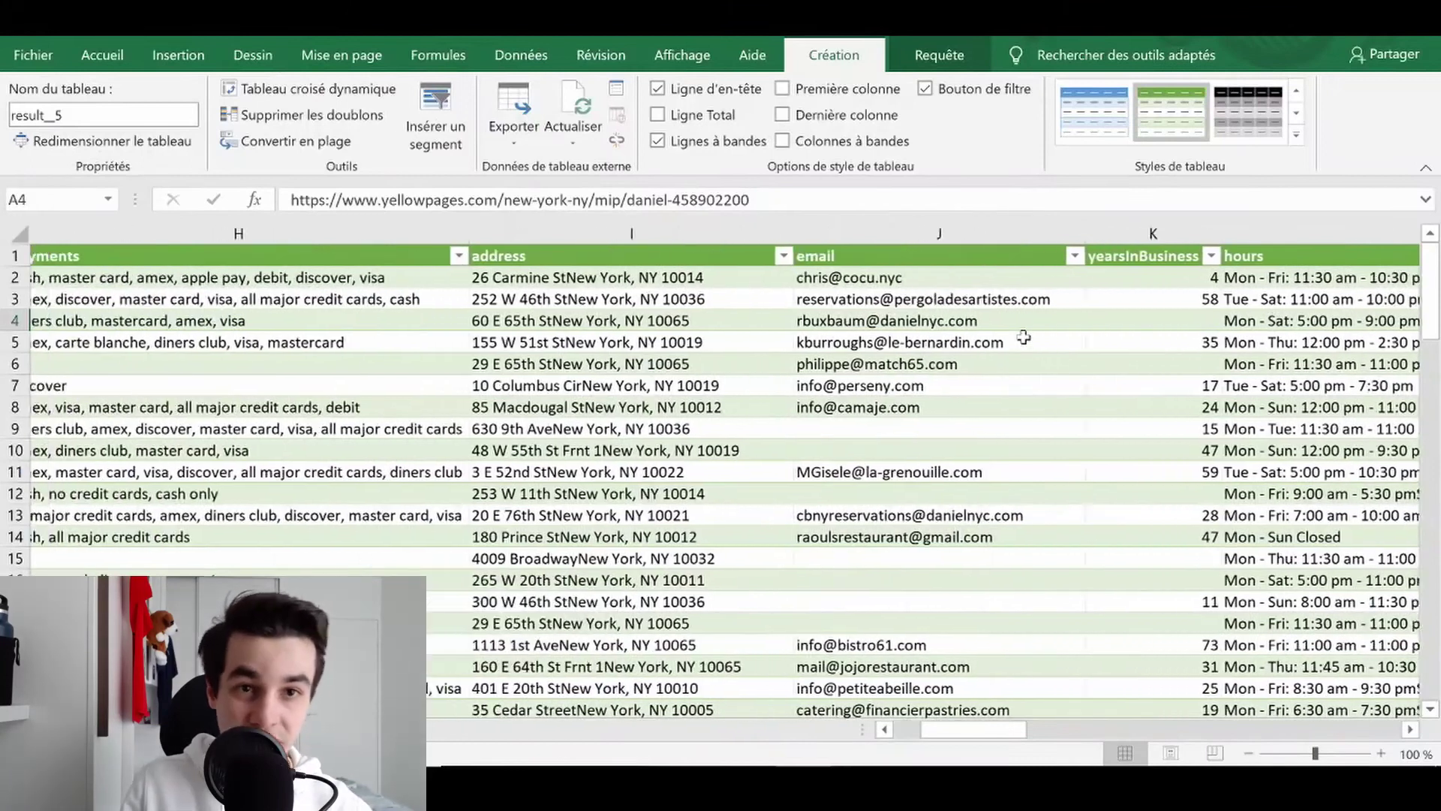
{"action": "scroll", "coordinate": [1023, 337], "scroll_direction": "right", "scroll_amount": 2}
{"action": "scroll", "coordinate": [1023, 337], "scroll_direction": "left", "scroll_amount": 2}
{"action": "left_click", "coordinate": [839, 299]}
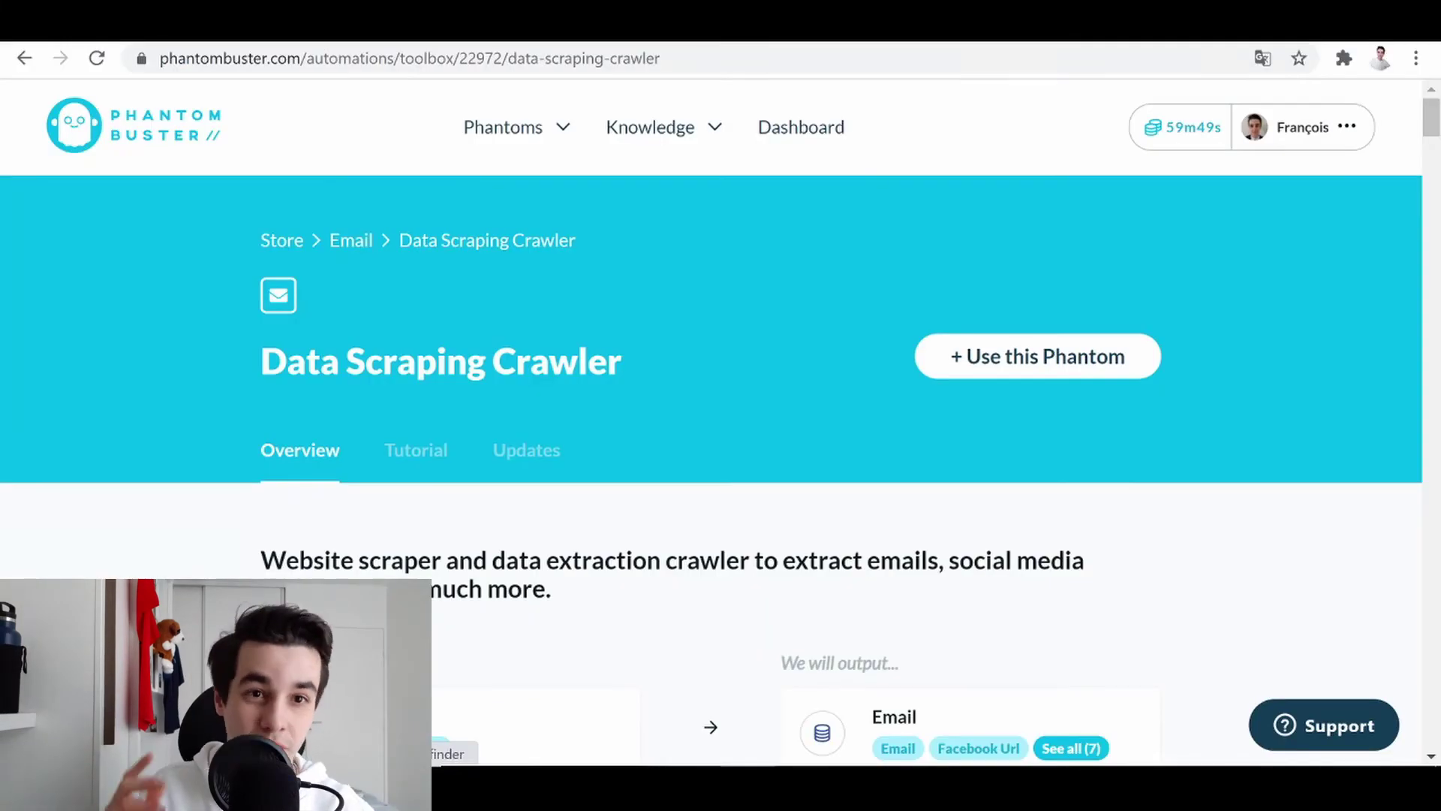
- Choose '+ Use this Phantom' on the Data Scraping Crawler store page
{"action": "left_click", "coordinate": [1013, 360]}
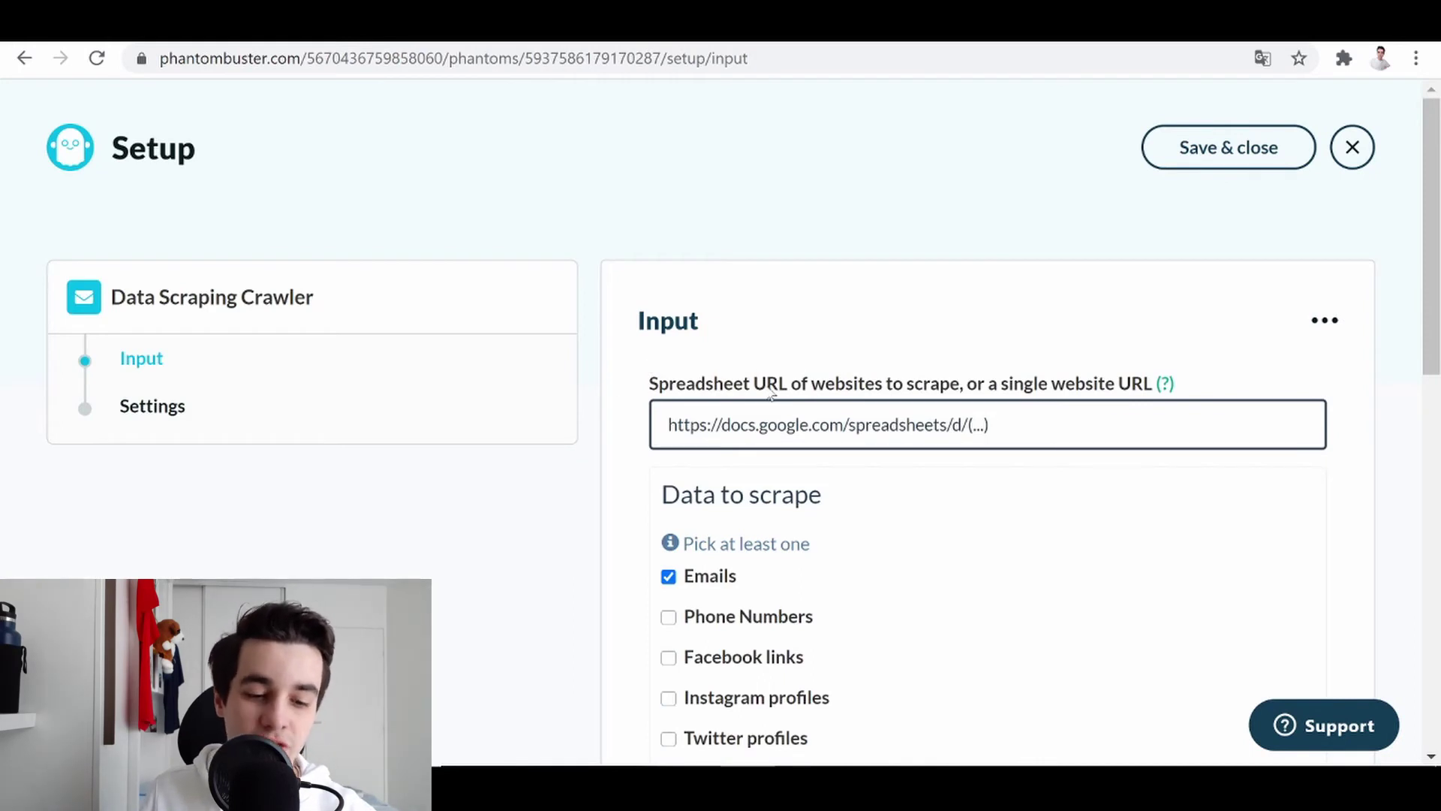
- Make your own copy of the crawler's input template and paste the website URLs into A1
{"action": "left_click", "coordinate": [1168, 386]}
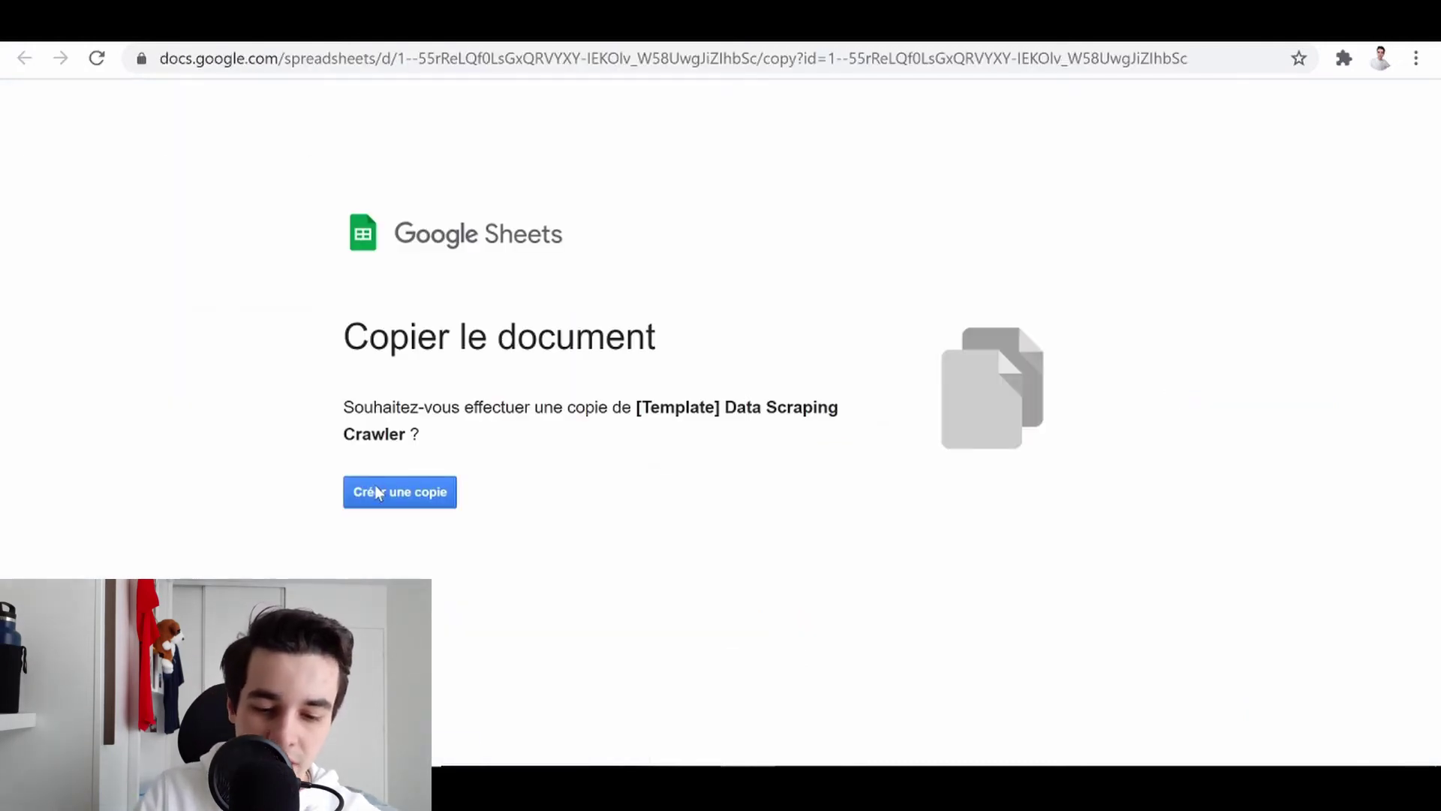
{"action": "left_click", "coordinate": [398, 494]}
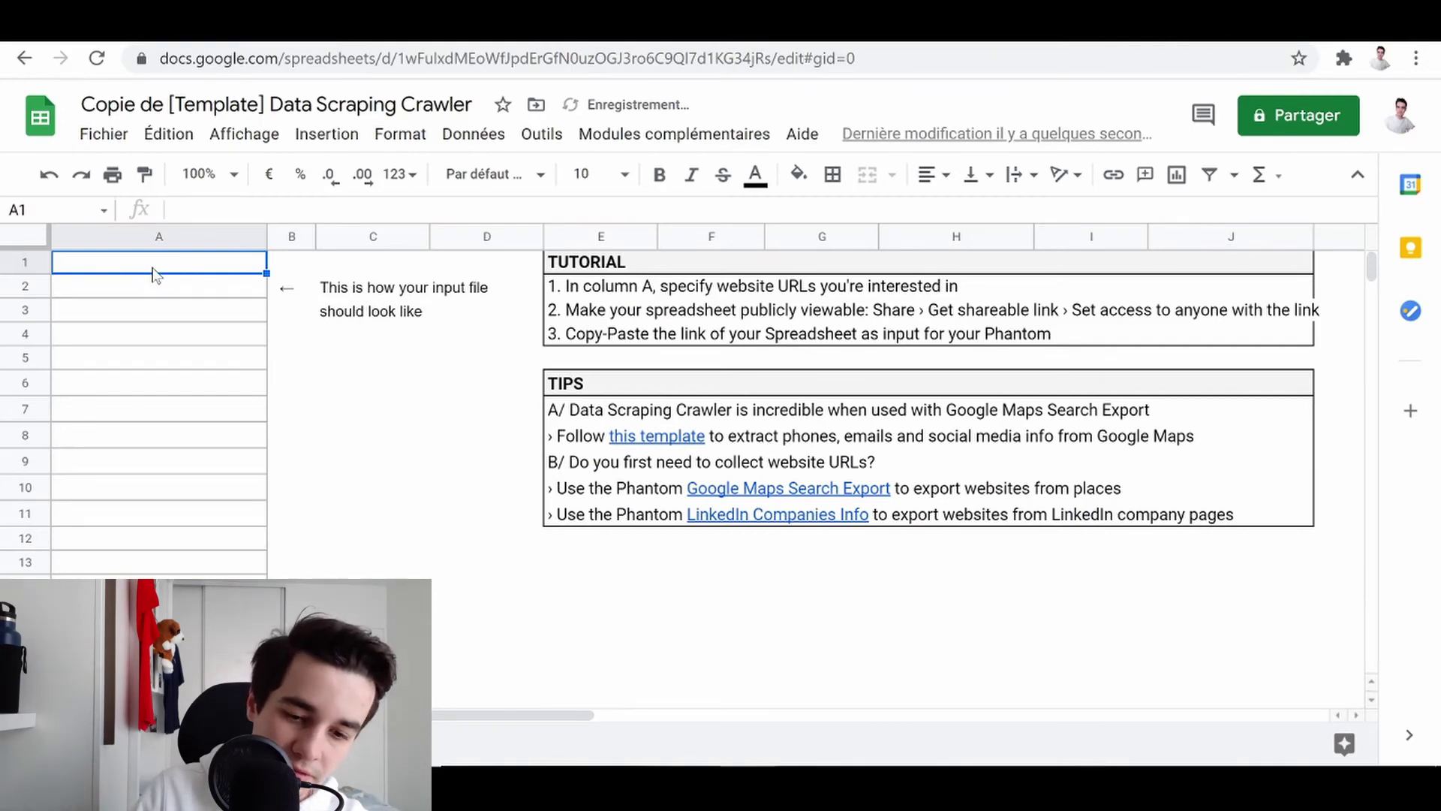
{"action": "key", "text": "ctrl+v"}
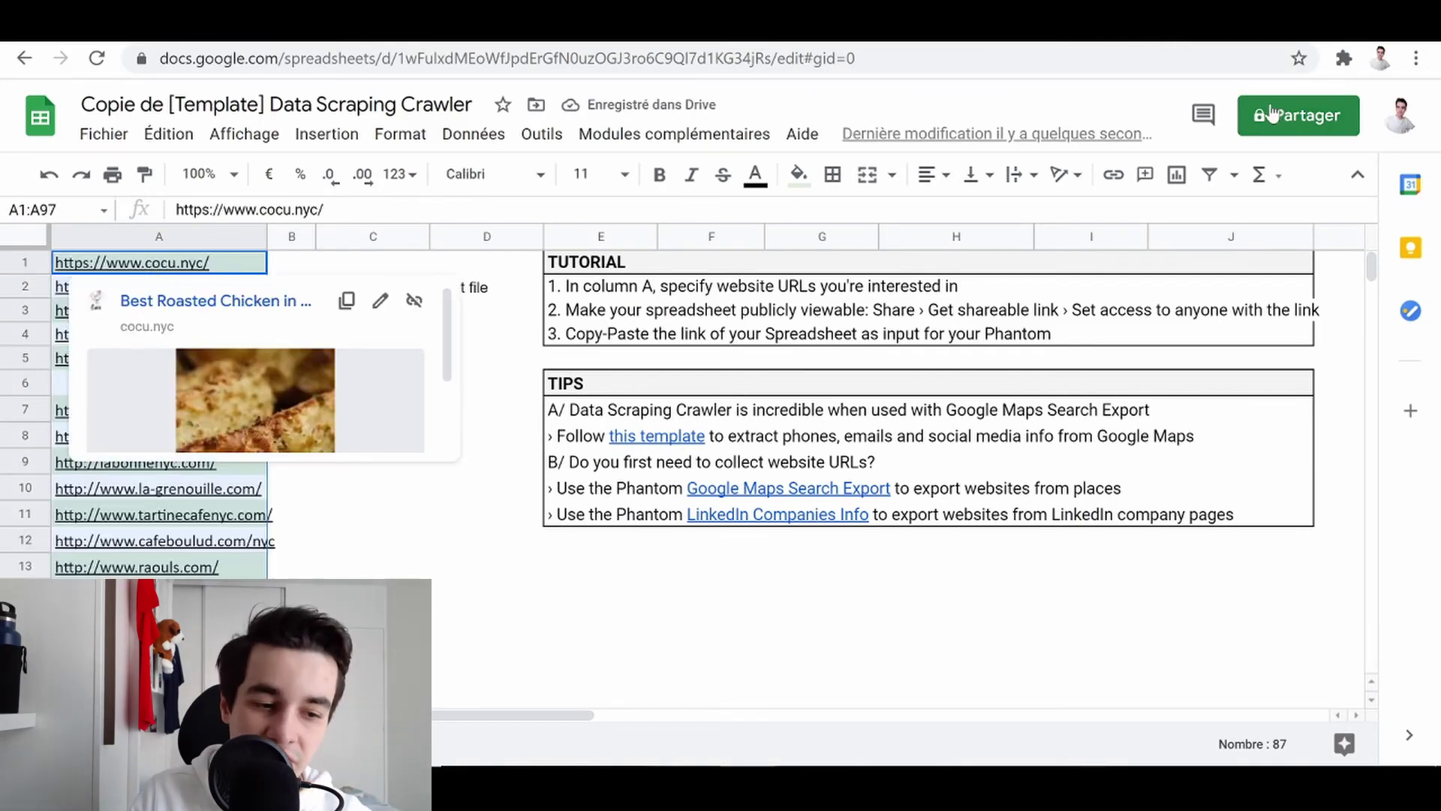
- Share the sheet with anyone who has the link and copy its web address
{"action": "left_click", "coordinate": [1285, 118]}
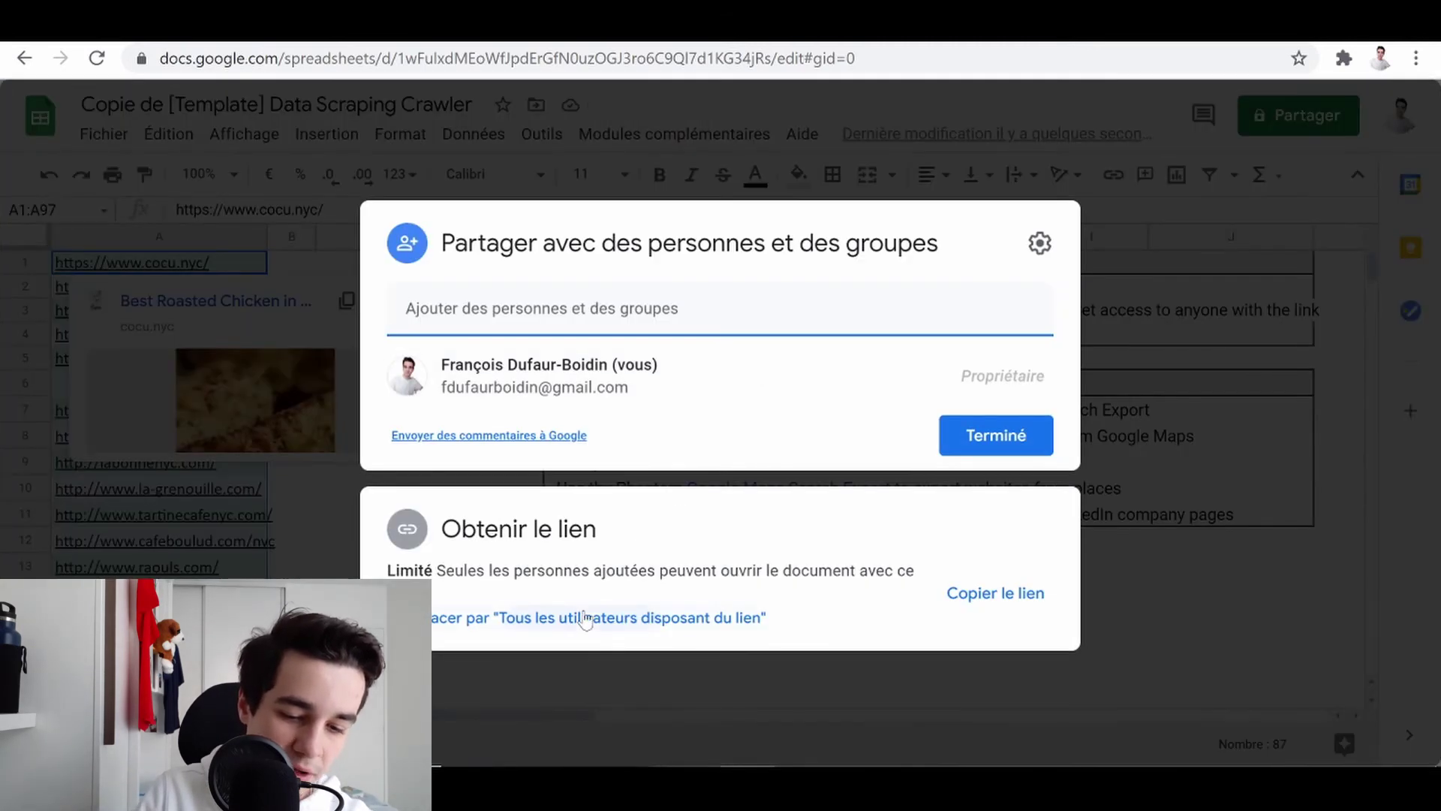
{"action": "left_click", "coordinate": [584, 617]}
{"action": "left_click", "coordinate": [996, 594]}
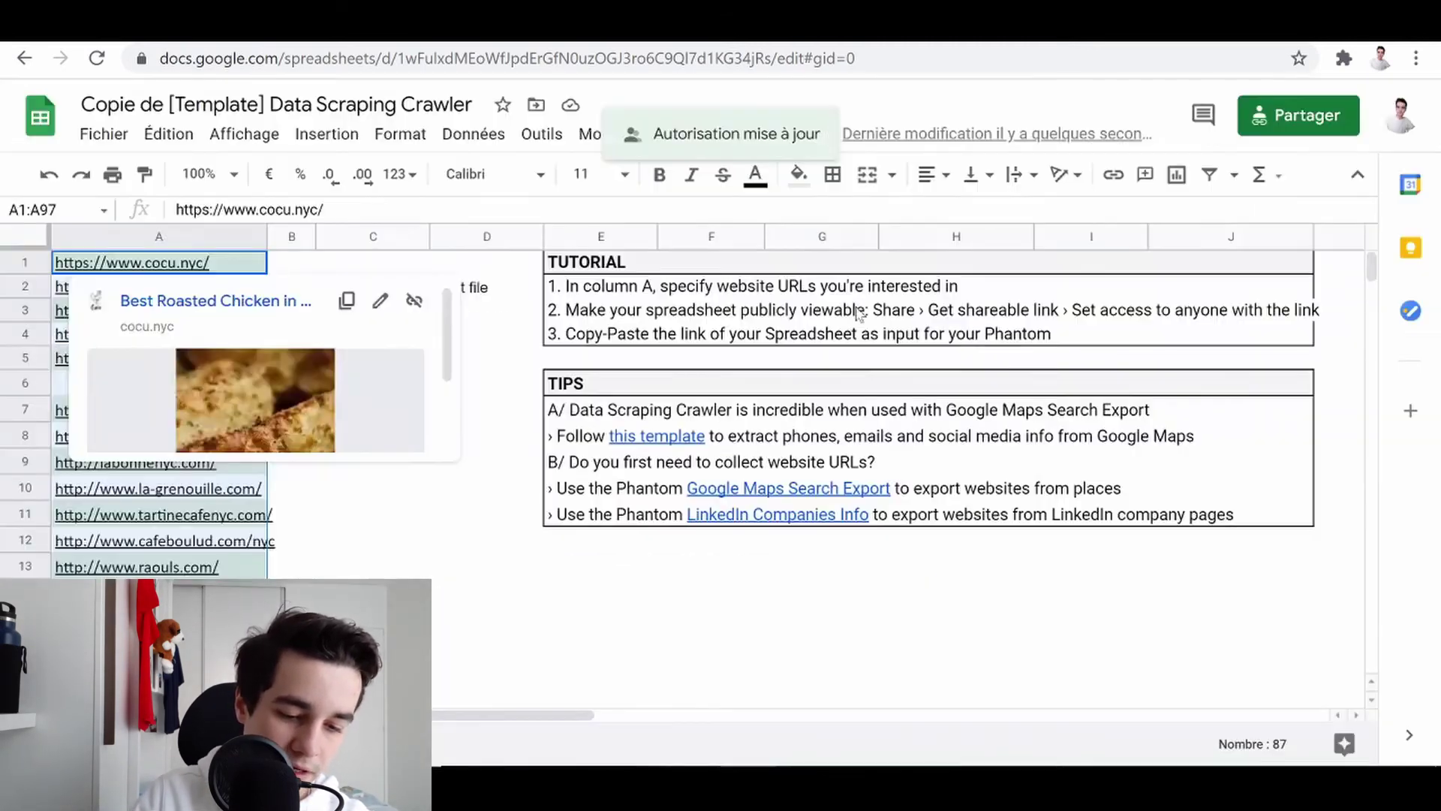
{"action": "left_click", "coordinate": [666, 61]}
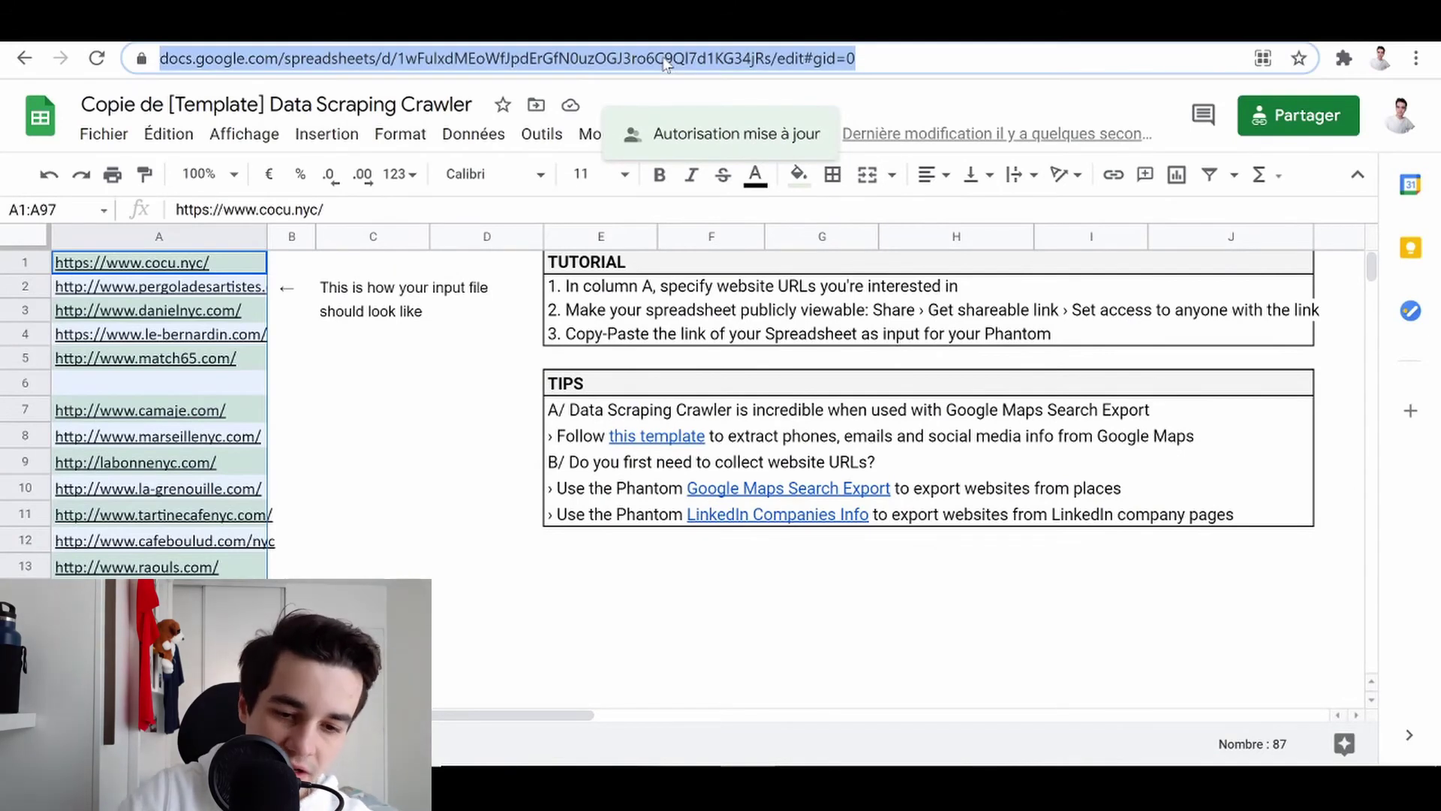
- Replace the crawler's placeholder spreadsheet URL with the shared sheet's link
{"action": "key", "text": "ctrl+Tab"}
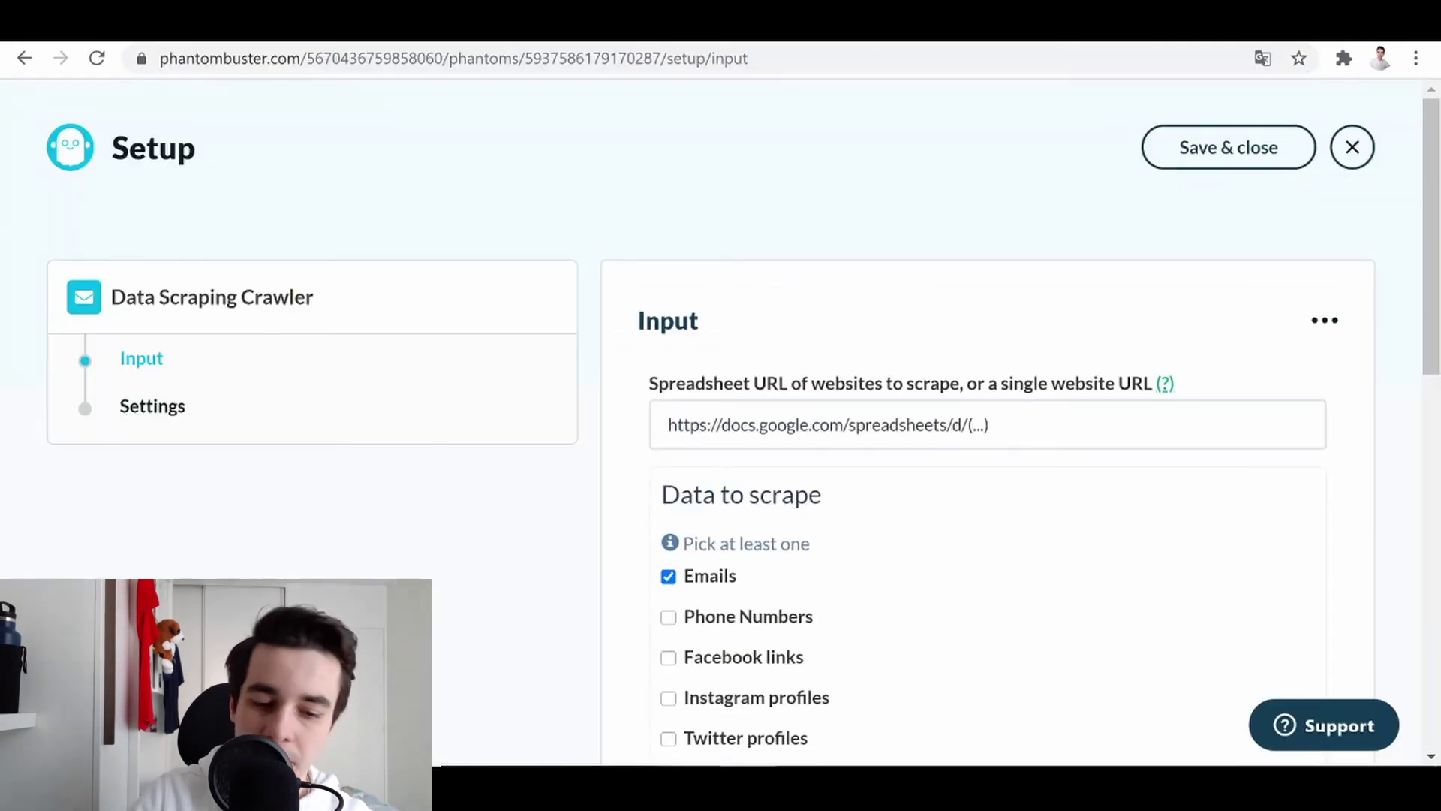
{"action": "left_click_drag", "start_coordinate": [999, 425], "coordinate": [590, 450]}
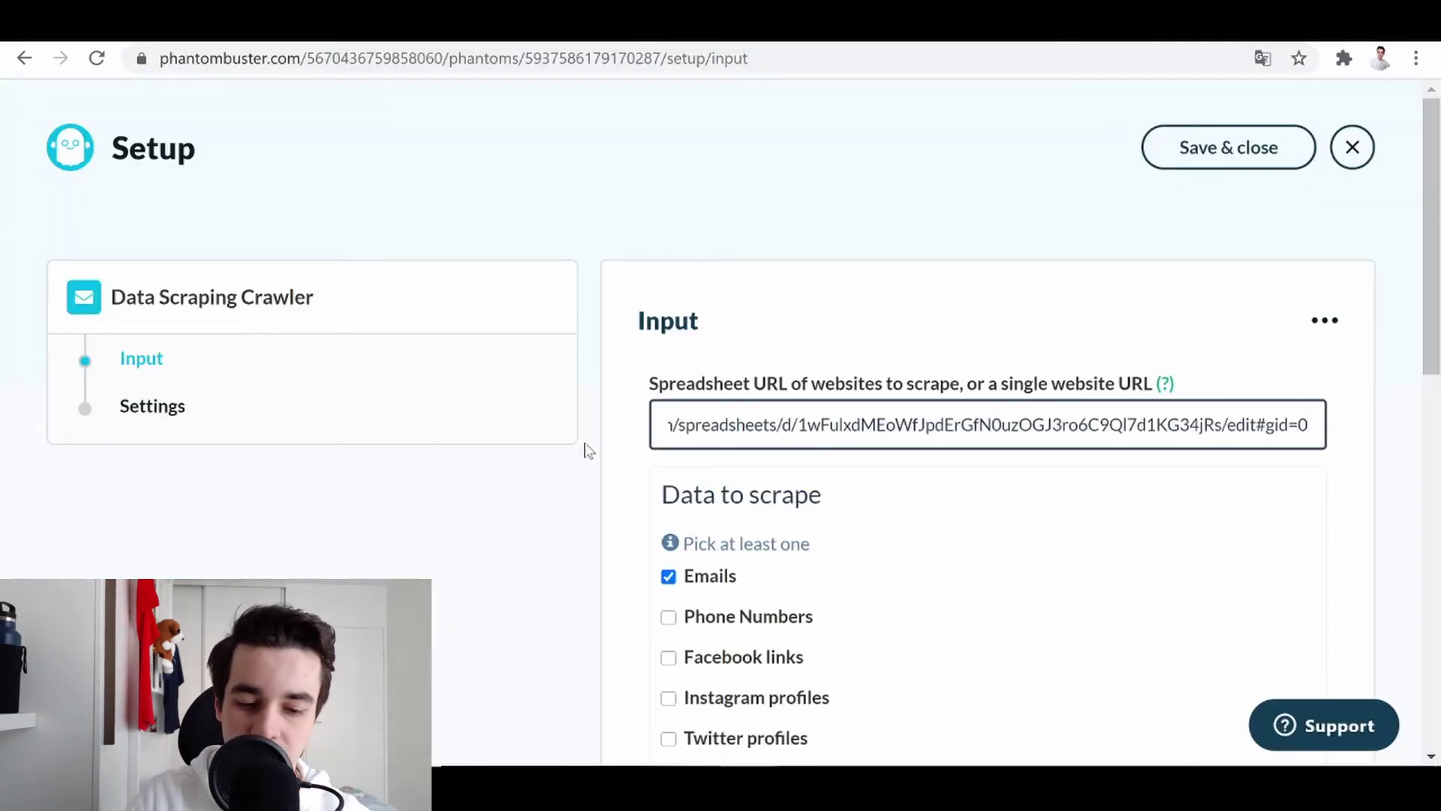
{"action": "scroll", "coordinate": [588, 451], "scroll_direction": "down", "scroll_amount": 4}
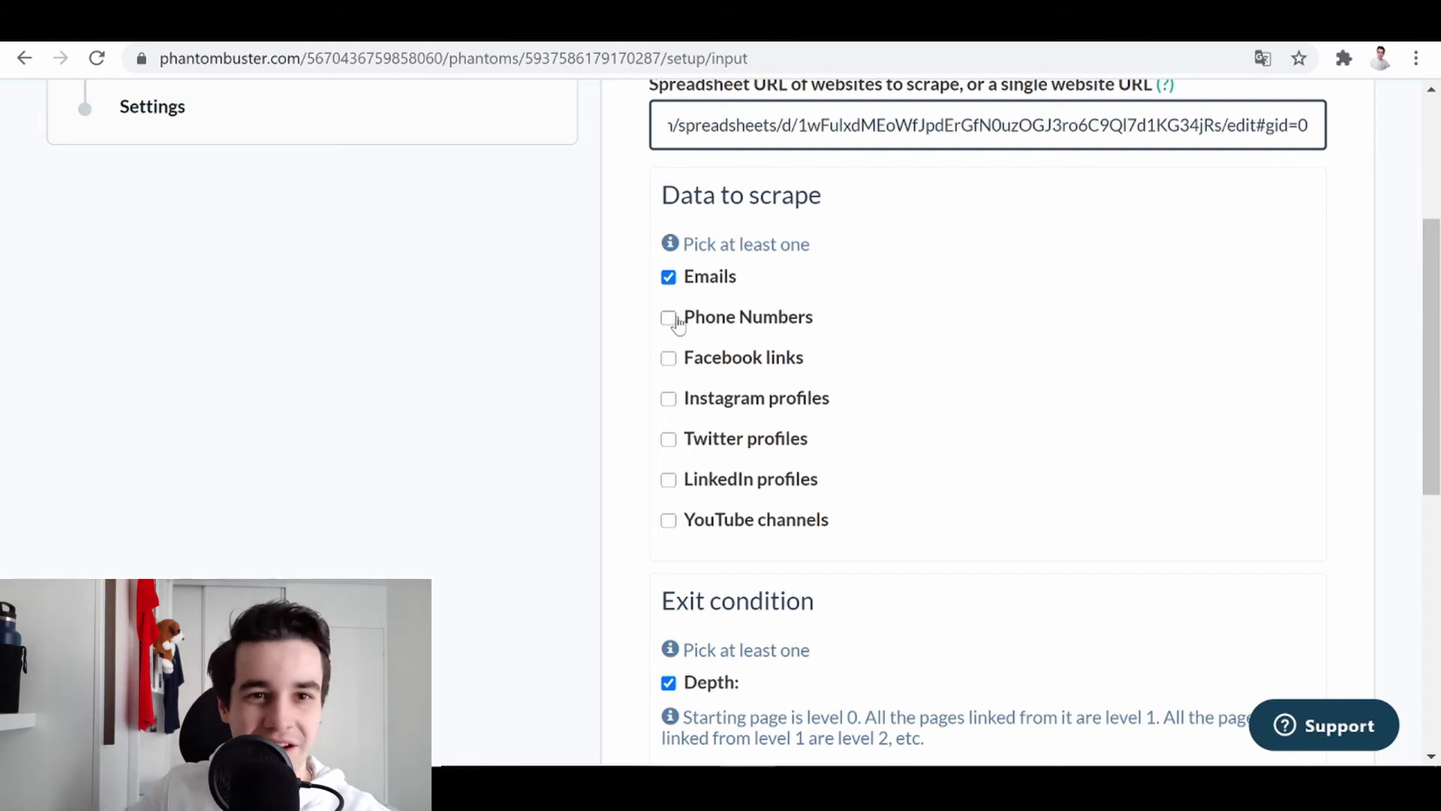
- Add phone numbers and Facebook links to the data to scrape, then save the input
{"action": "left_click", "coordinate": [669, 319]}
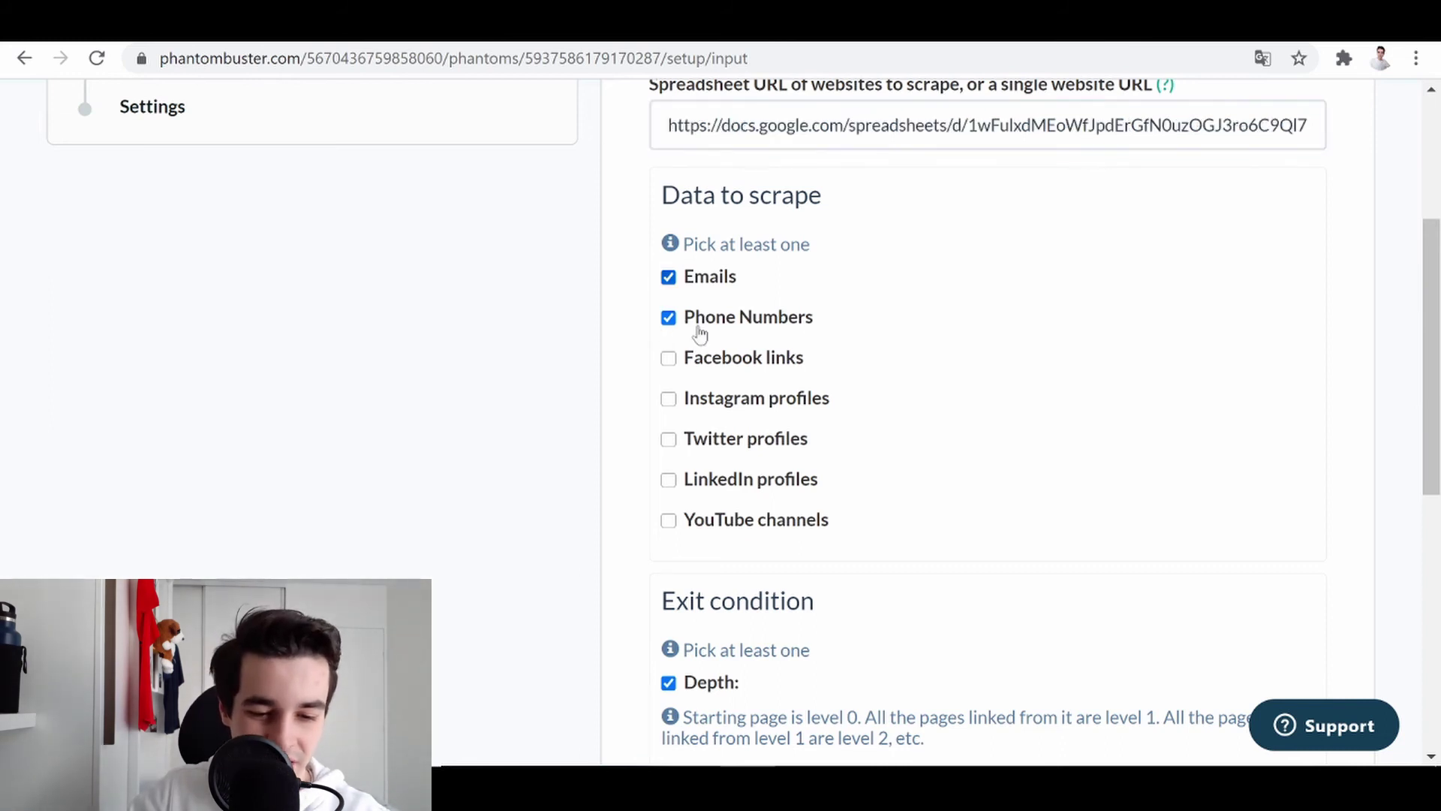
{"action": "left_click", "coordinate": [671, 360]}
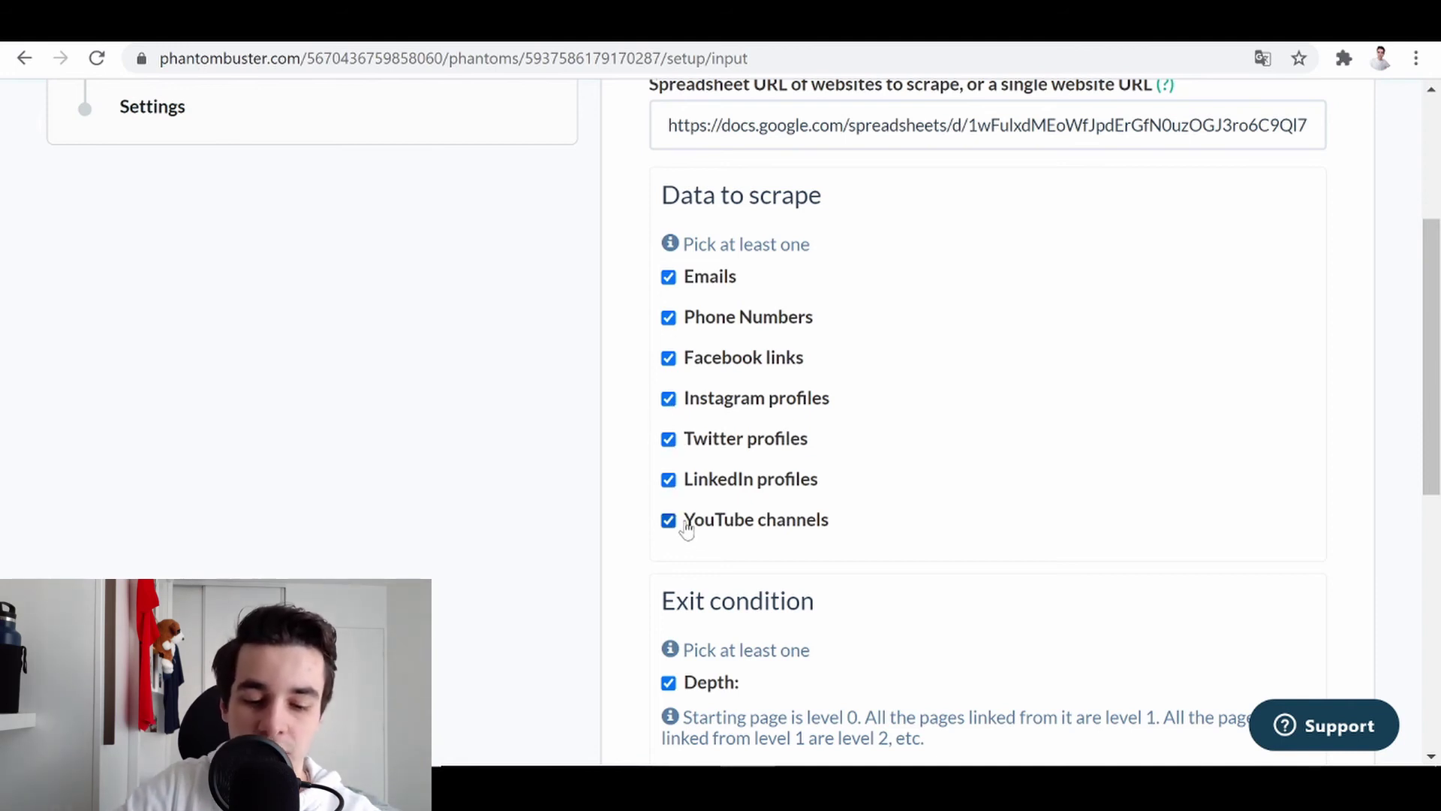
{"action": "scroll", "coordinate": [686, 527], "scroll_direction": "down", "scroll_amount": 5}
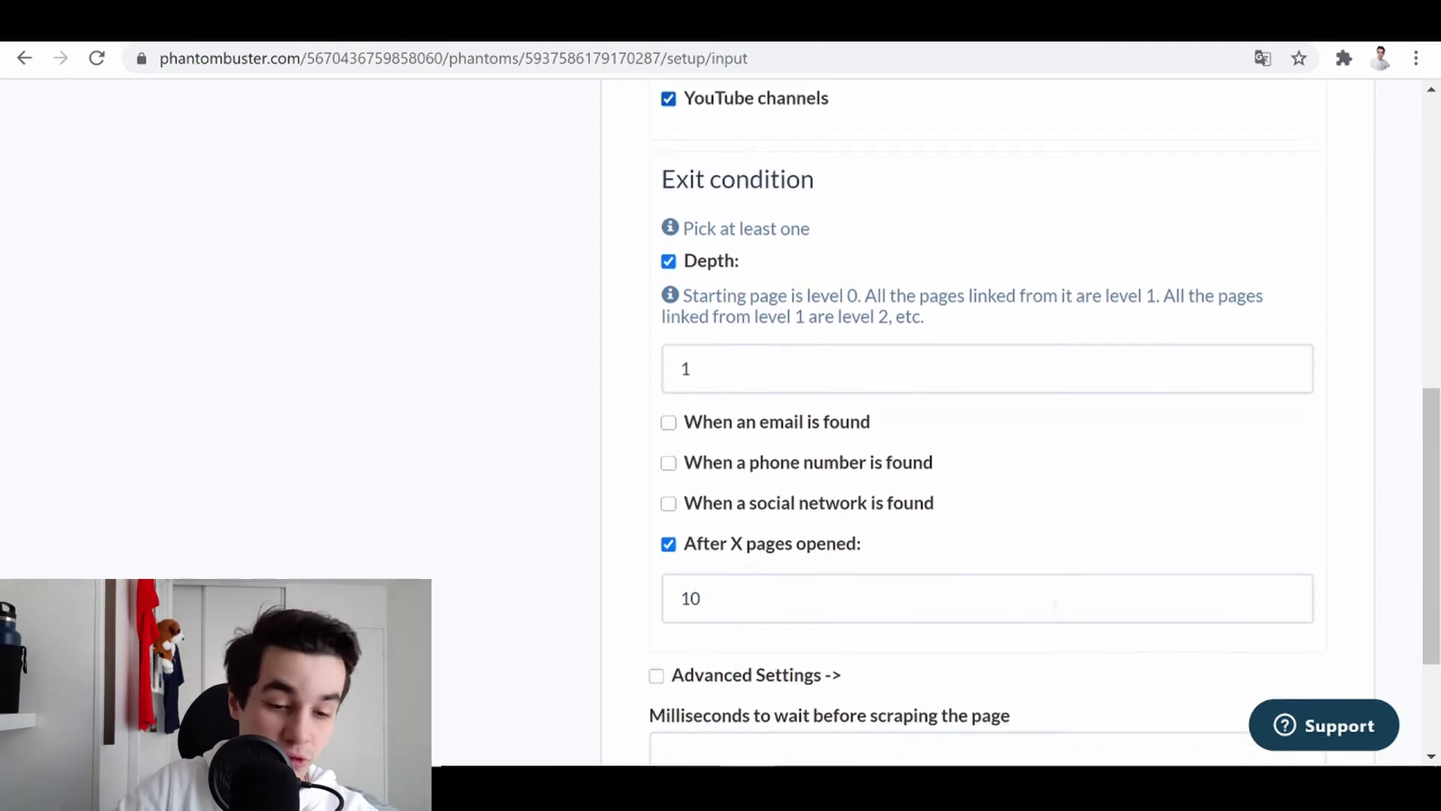
{"action": "scroll", "coordinate": [1061, 535], "scroll_direction": "up", "scroll_amount": 2}
{"action": "scroll", "coordinate": [1061, 536], "scroll_direction": "down", "scroll_amount": 2}
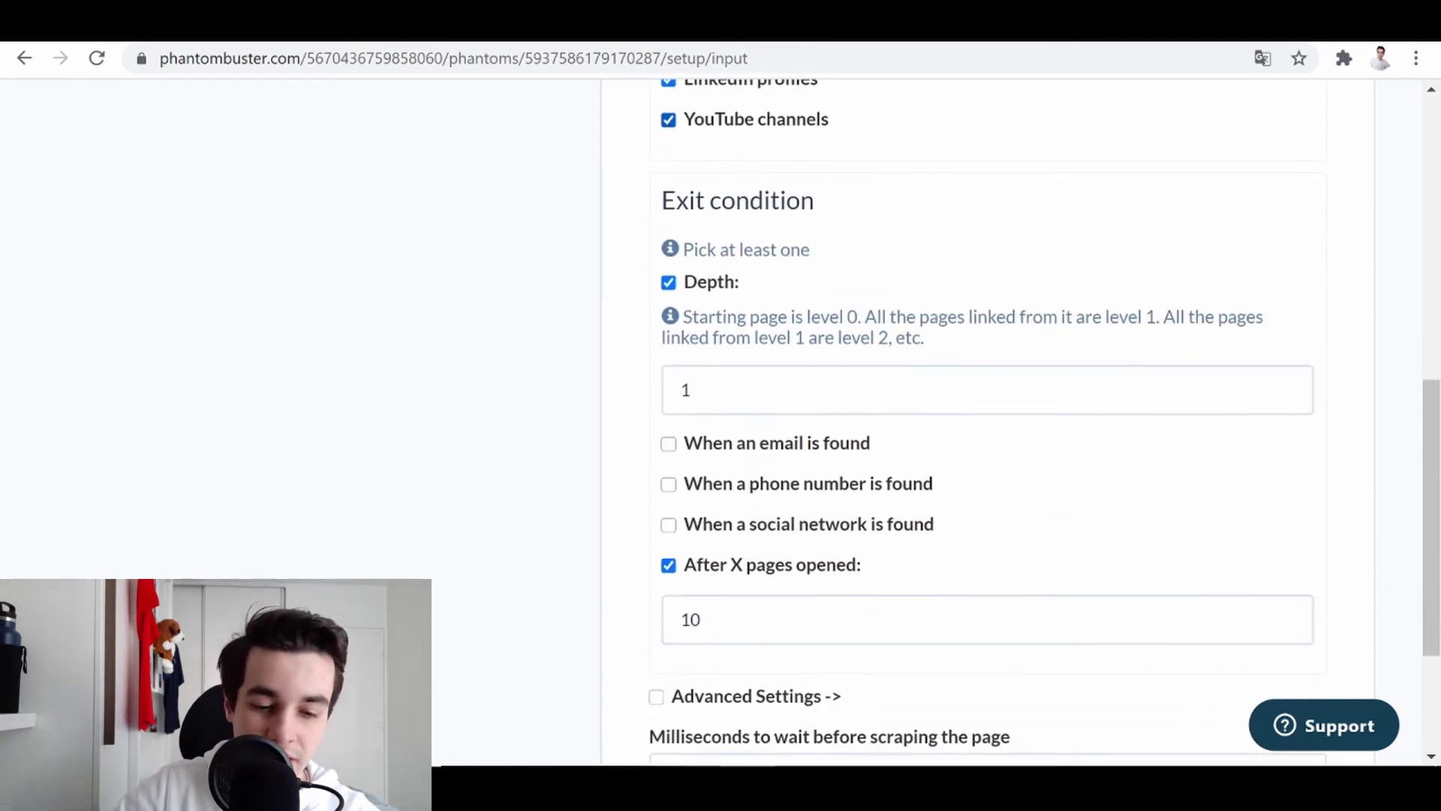
{"action": "scroll", "coordinate": [1020, 421], "scroll_direction": "down", "scroll_amount": 3}
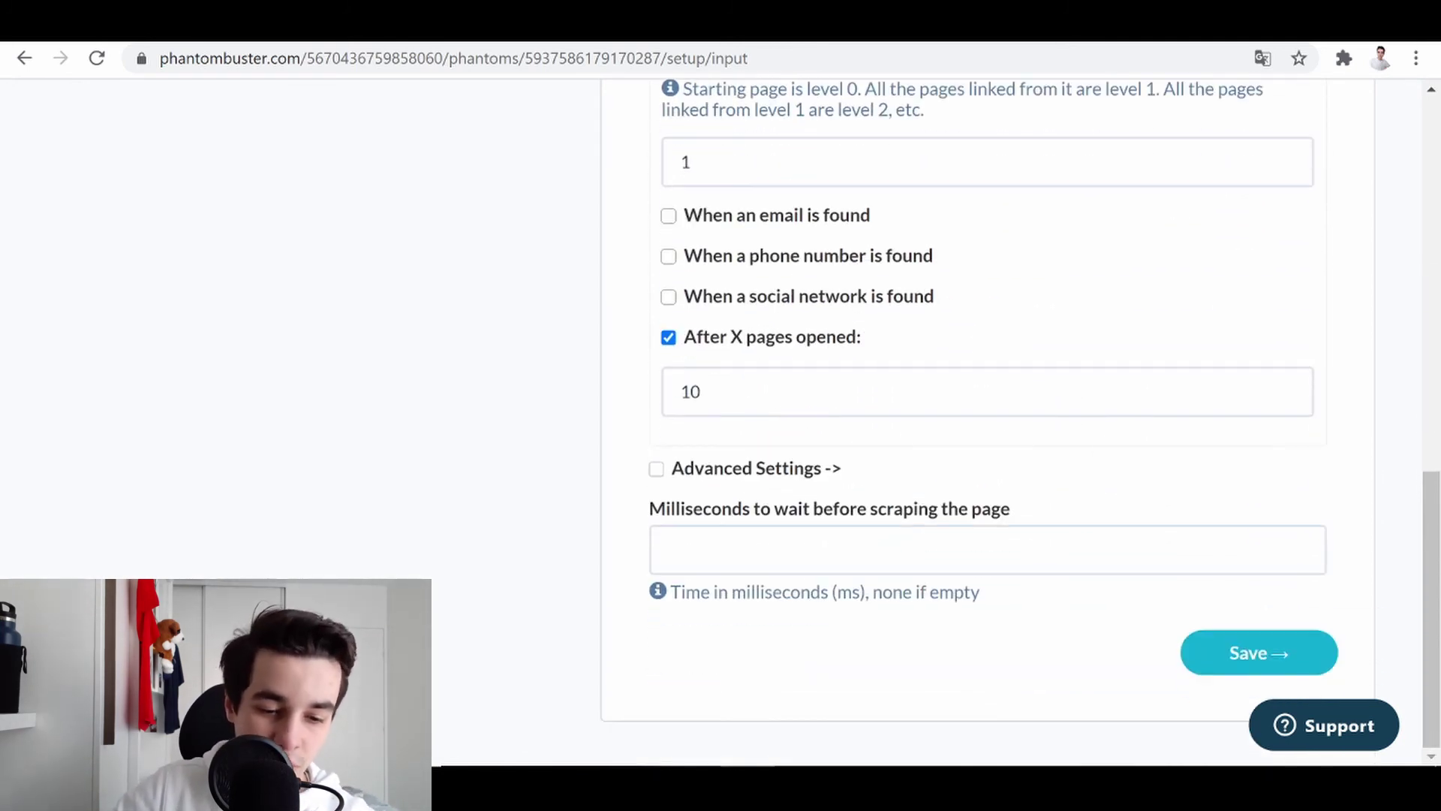
{"action": "left_click", "coordinate": [1302, 656]}
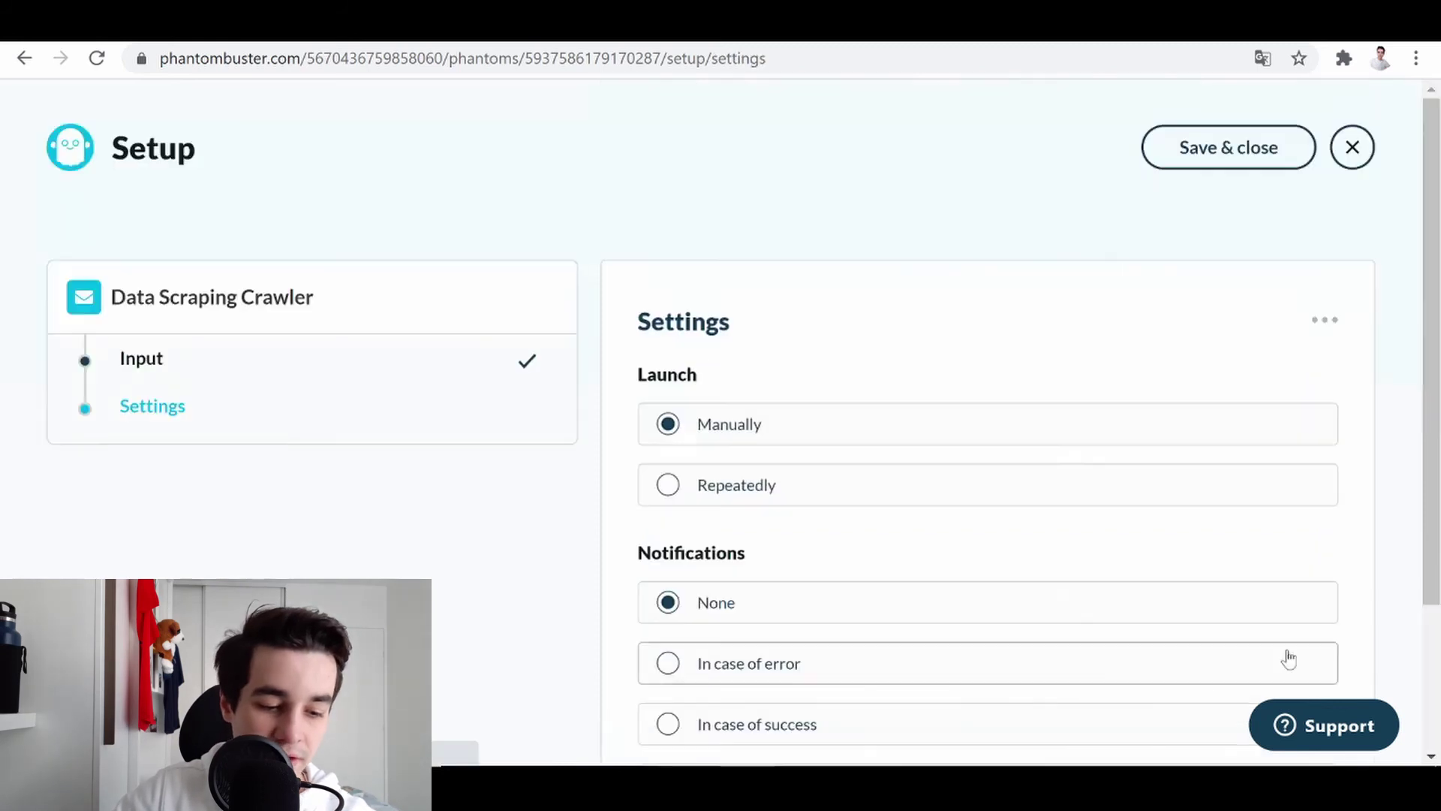
- Set notifications to 'In case of error', save the setup and launch the crawler
{"action": "scroll", "coordinate": [900, 335], "scroll_direction": "down", "scroll_amount": 2}
{"action": "left_click", "coordinate": [901, 525]}
{"action": "left_click", "coordinate": [1223, 702]}
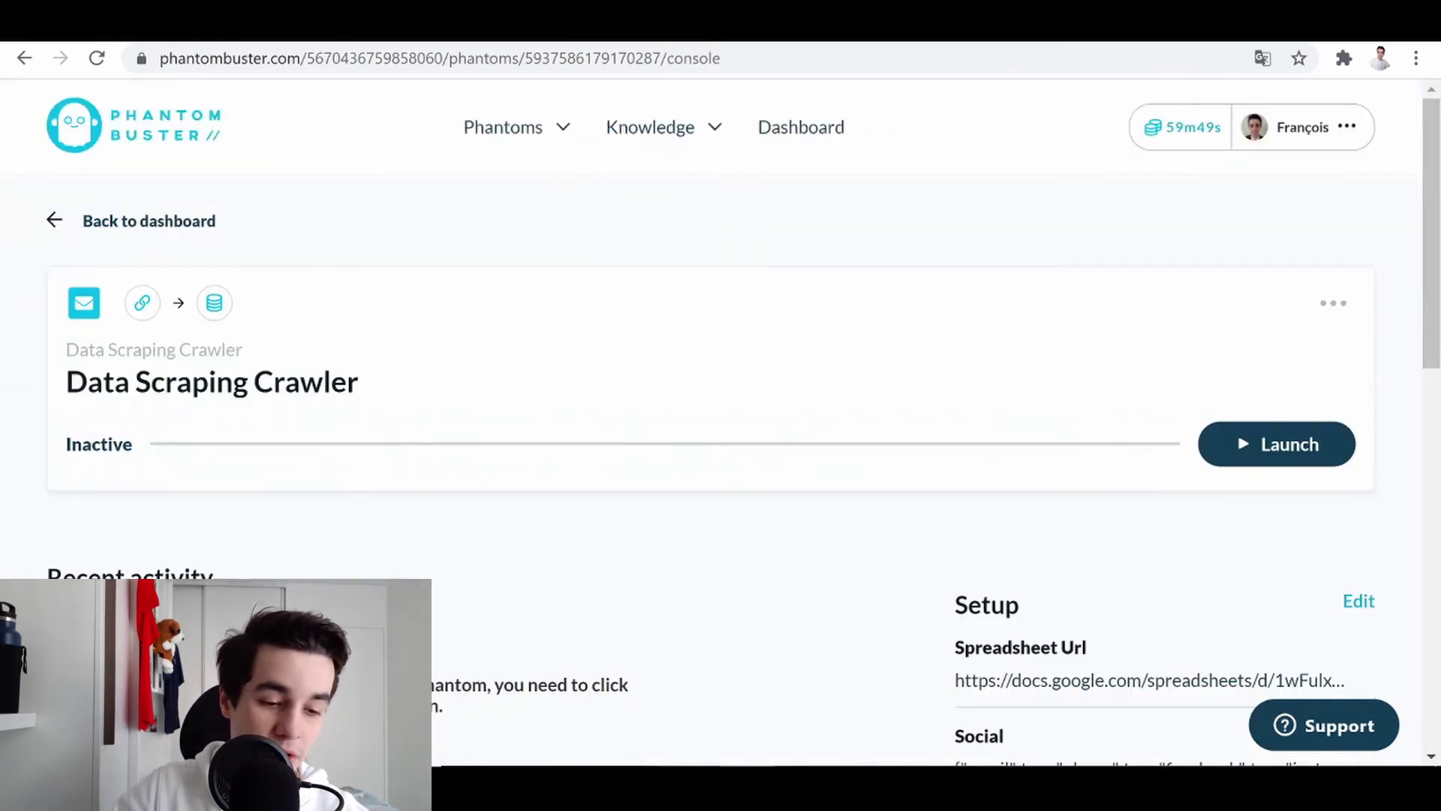
{"action": "left_click", "coordinate": [1276, 443]}
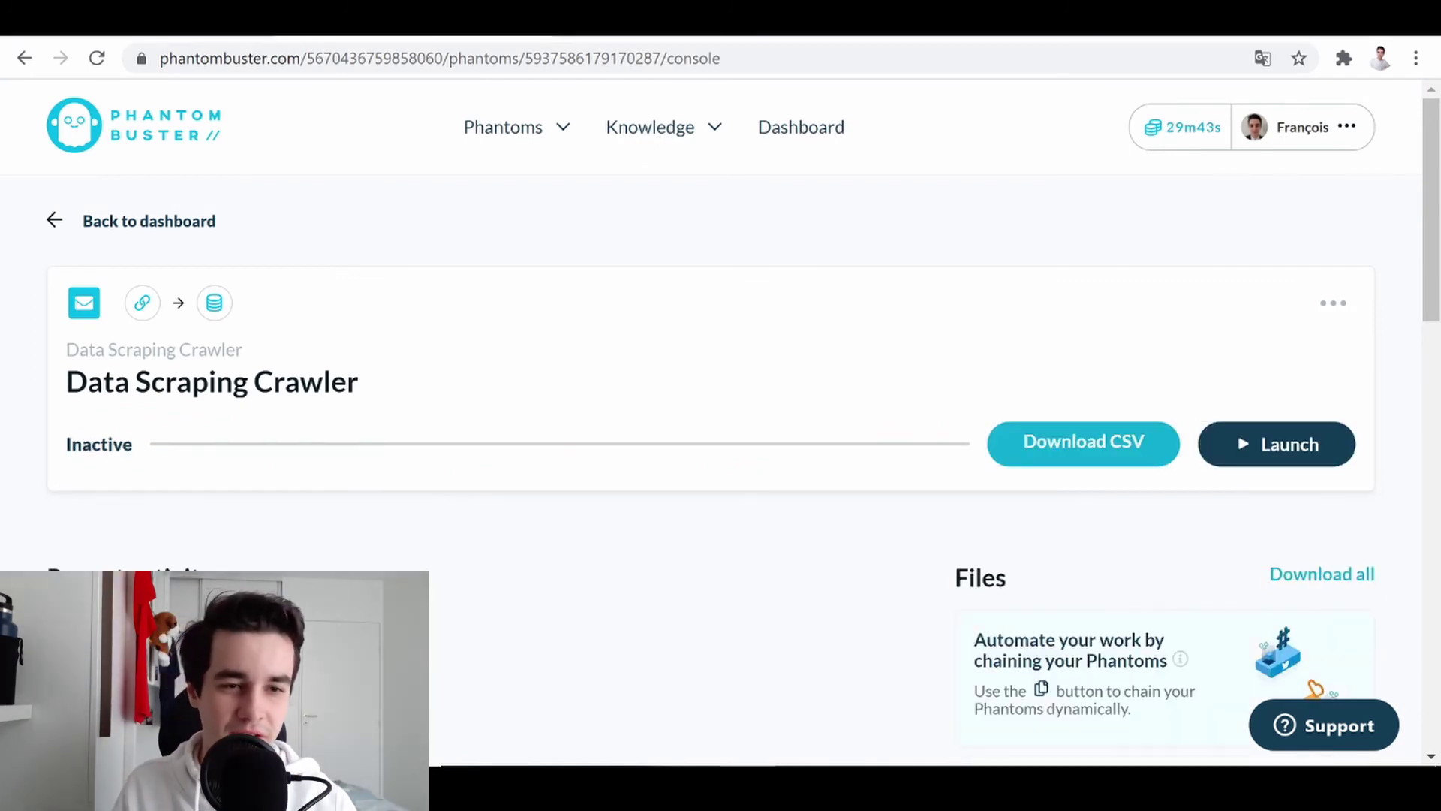
{"action": "scroll", "coordinate": [1252, 508], "scroll_direction": "down", "scroll_amount": 4}
- Preview the crawler's result file and inspect its email, social, timestamp and phone columns
{"action": "left_click", "coordinate": [1252, 509]}
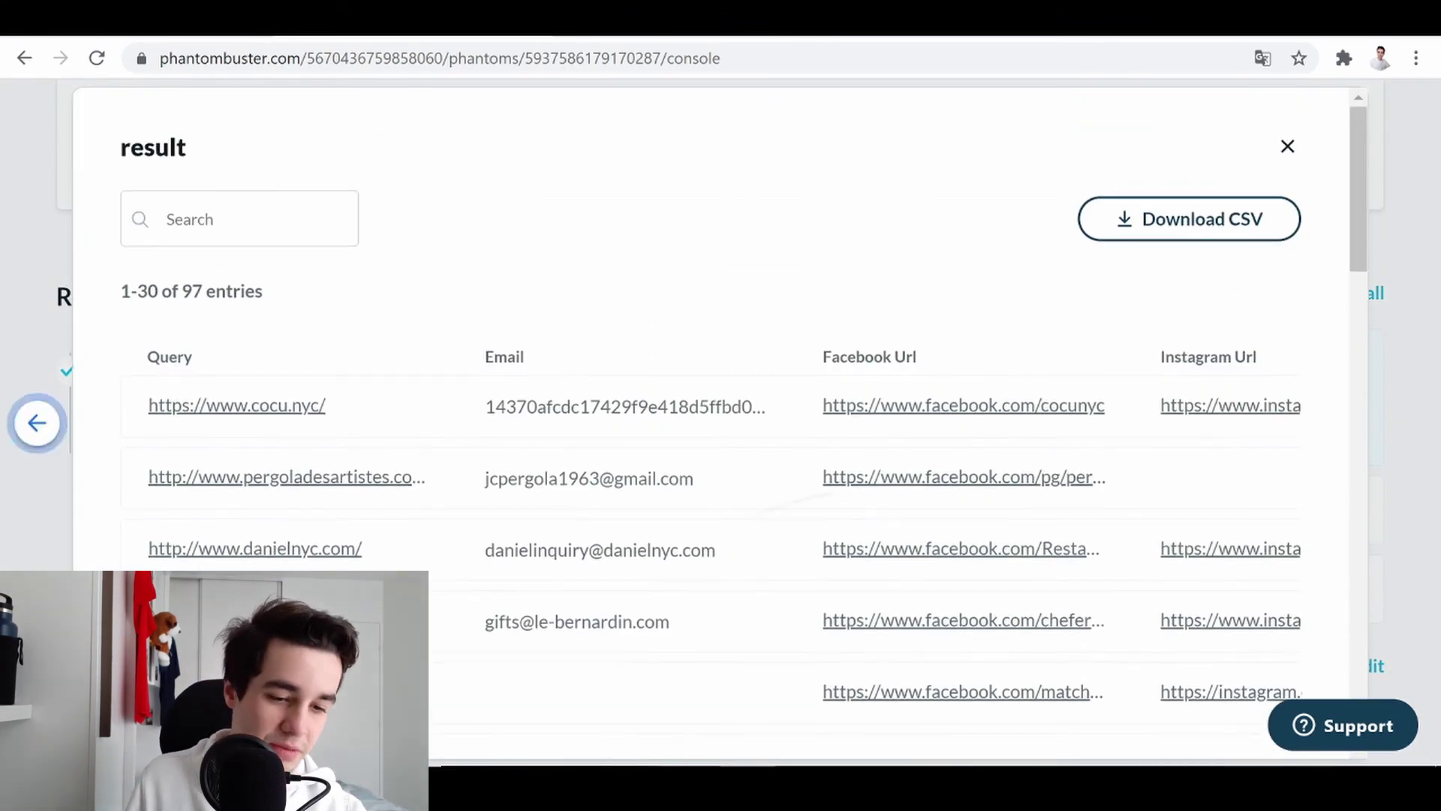
{"action": "scroll", "coordinate": [711, 421], "scroll_direction": "right", "scroll_amount": 3}
{"action": "scroll", "coordinate": [711, 420], "scroll_direction": "down", "scroll_amount": 6}
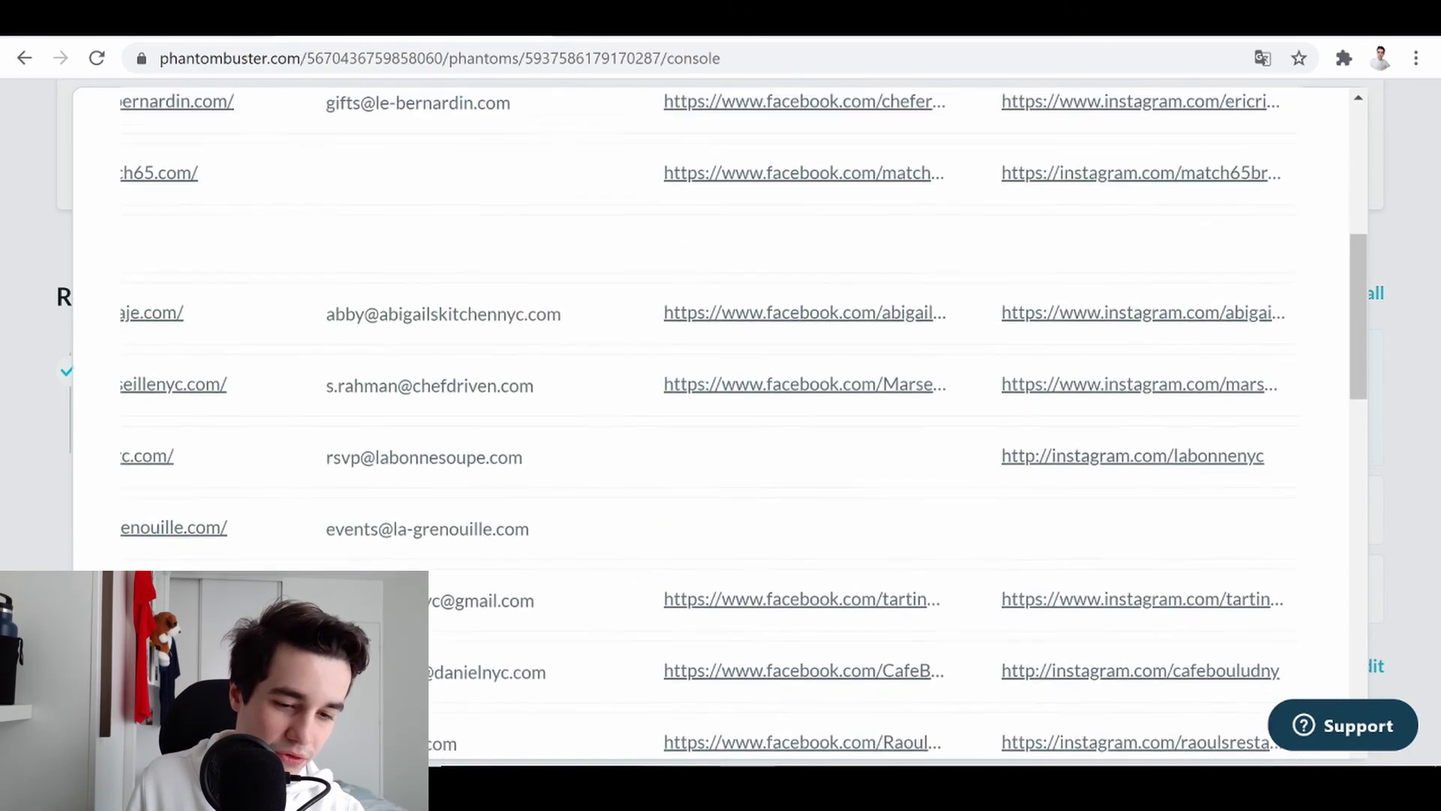
{"action": "scroll", "coordinate": [711, 420], "scroll_direction": "right", "scroll_amount": 3}
{"action": "scroll", "coordinate": [711, 420], "scroll_direction": "up", "scroll_amount": 7}
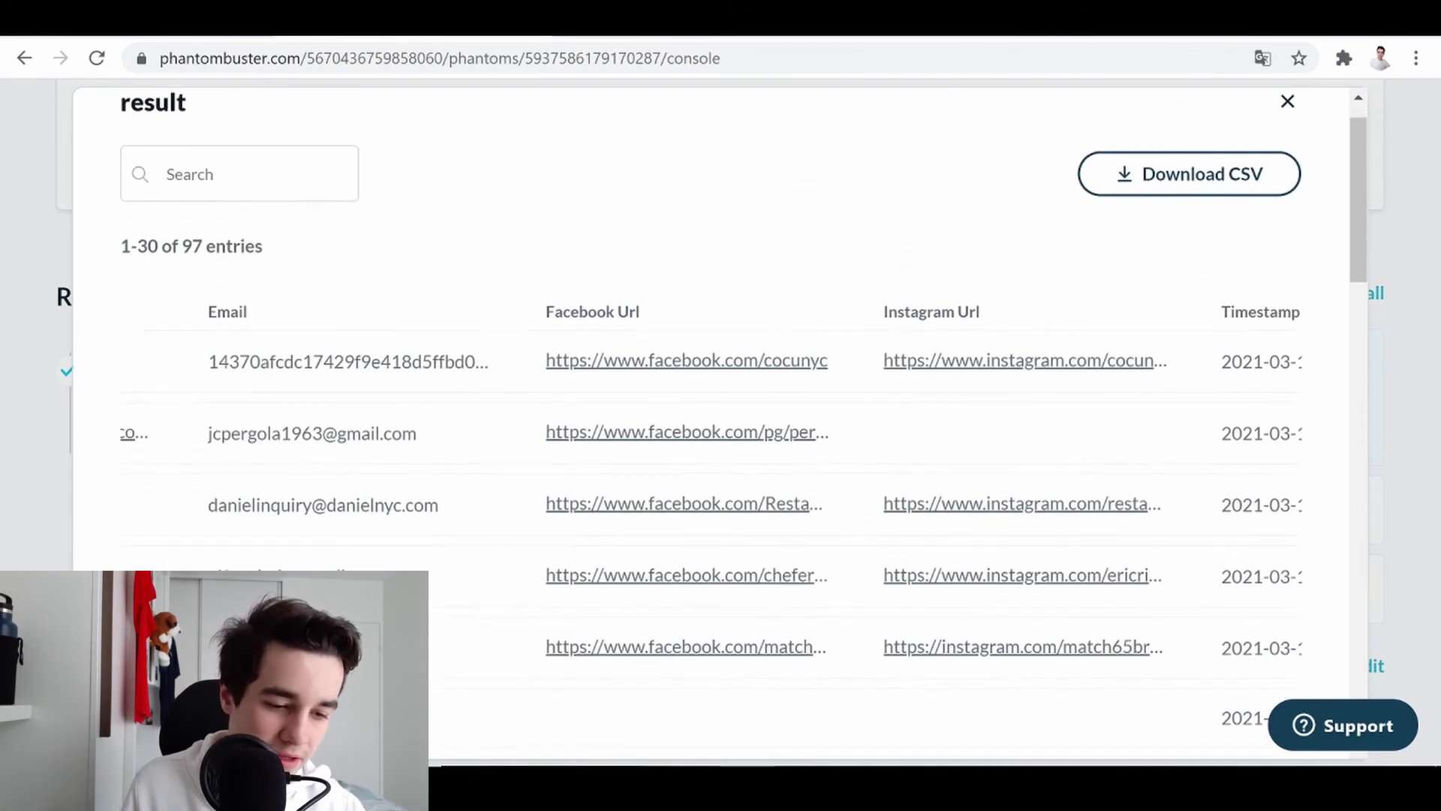
{"action": "scroll", "coordinate": [712, 420], "scroll_direction": "right", "scroll_amount": 10}
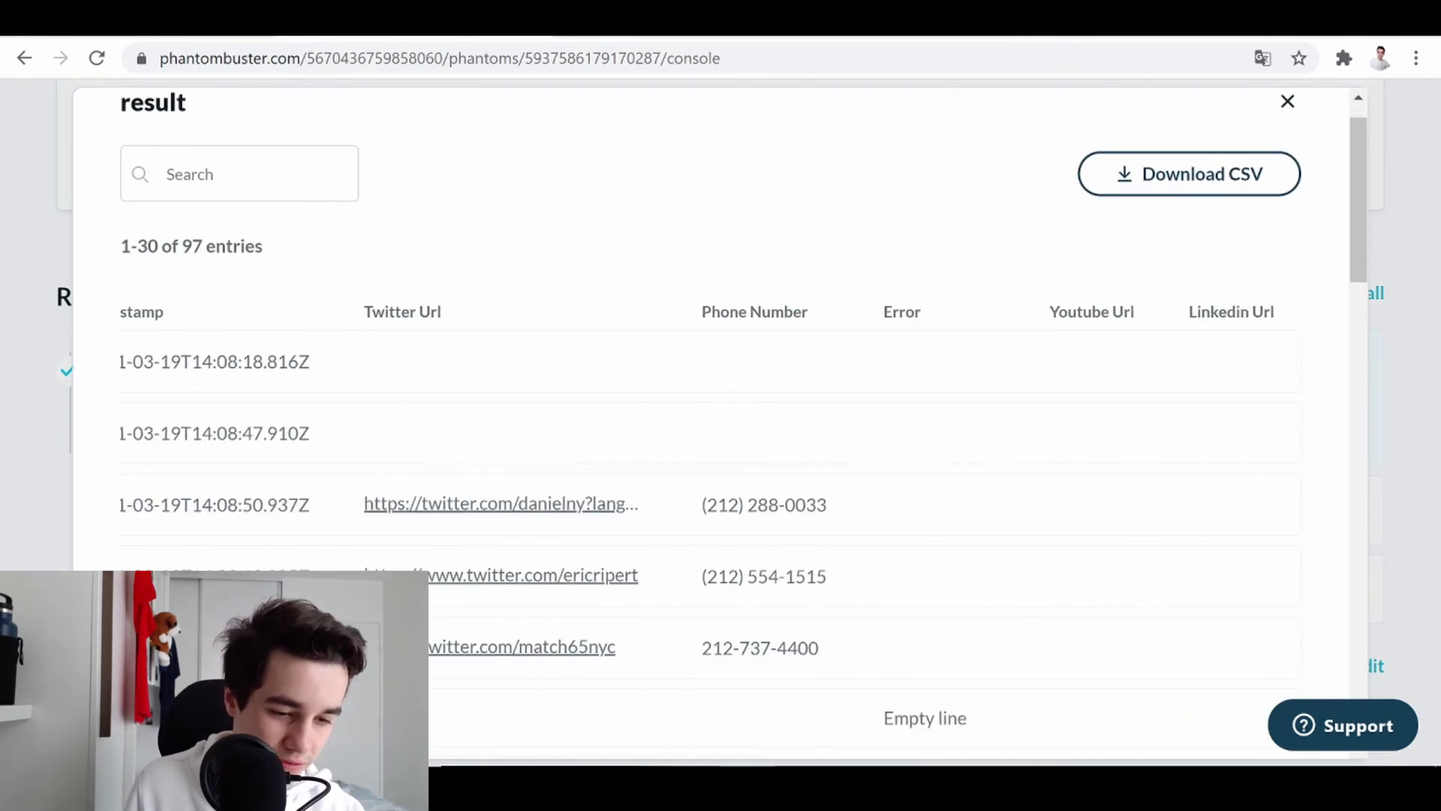
{"action": "scroll", "coordinate": [721, 420], "scroll_direction": "down", "scroll_amount": 3}
{"action": "scroll", "coordinate": [720, 420], "scroll_direction": "up", "scroll_amount": 2}
{"action": "scroll", "coordinate": [720, 420], "scroll_direction": "down", "scroll_amount": 20}
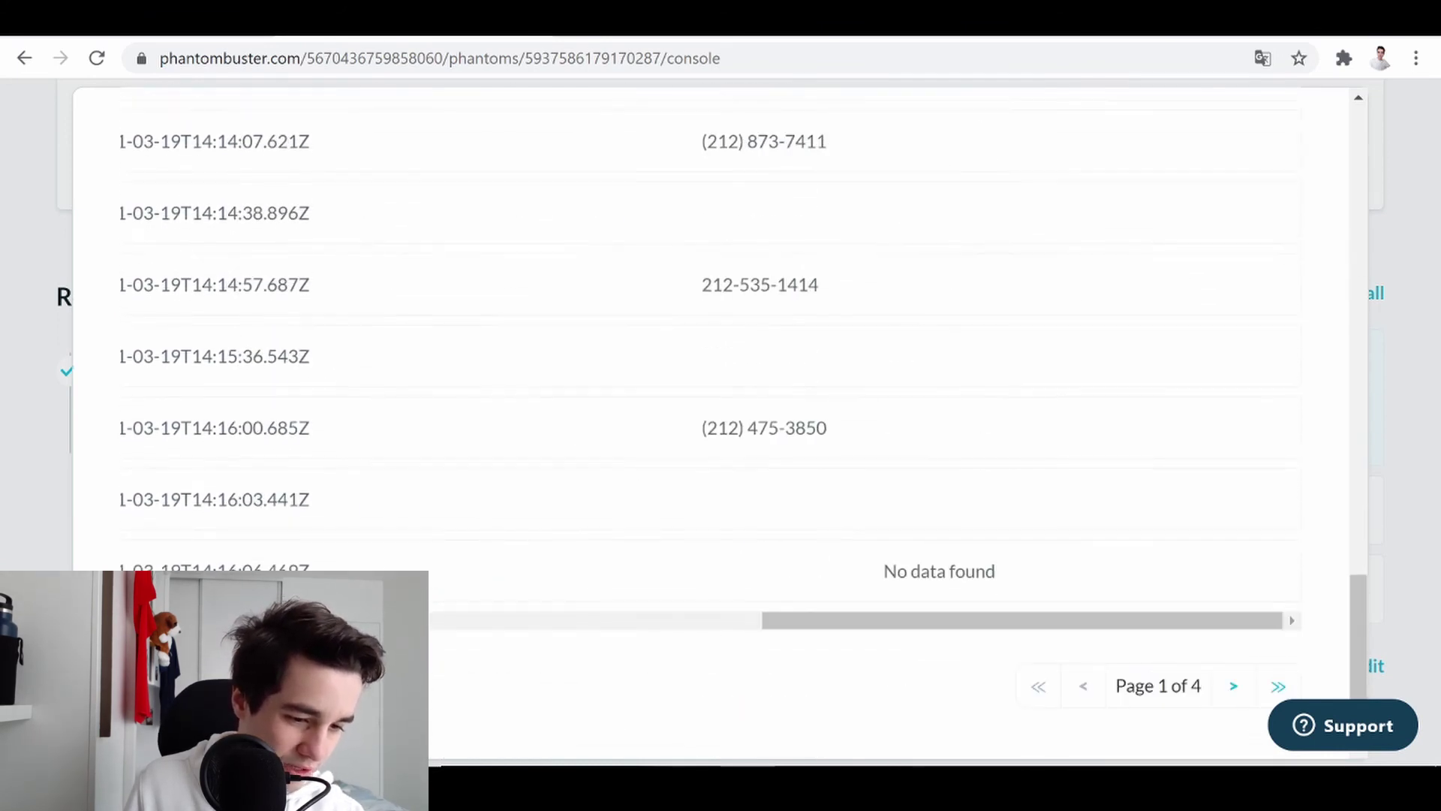
{"action": "scroll", "coordinate": [720, 420], "scroll_direction": "left", "scroll_amount": 5}
{"action": "scroll", "coordinate": [720, 421], "scroll_direction": "up", "scroll_amount": 20}
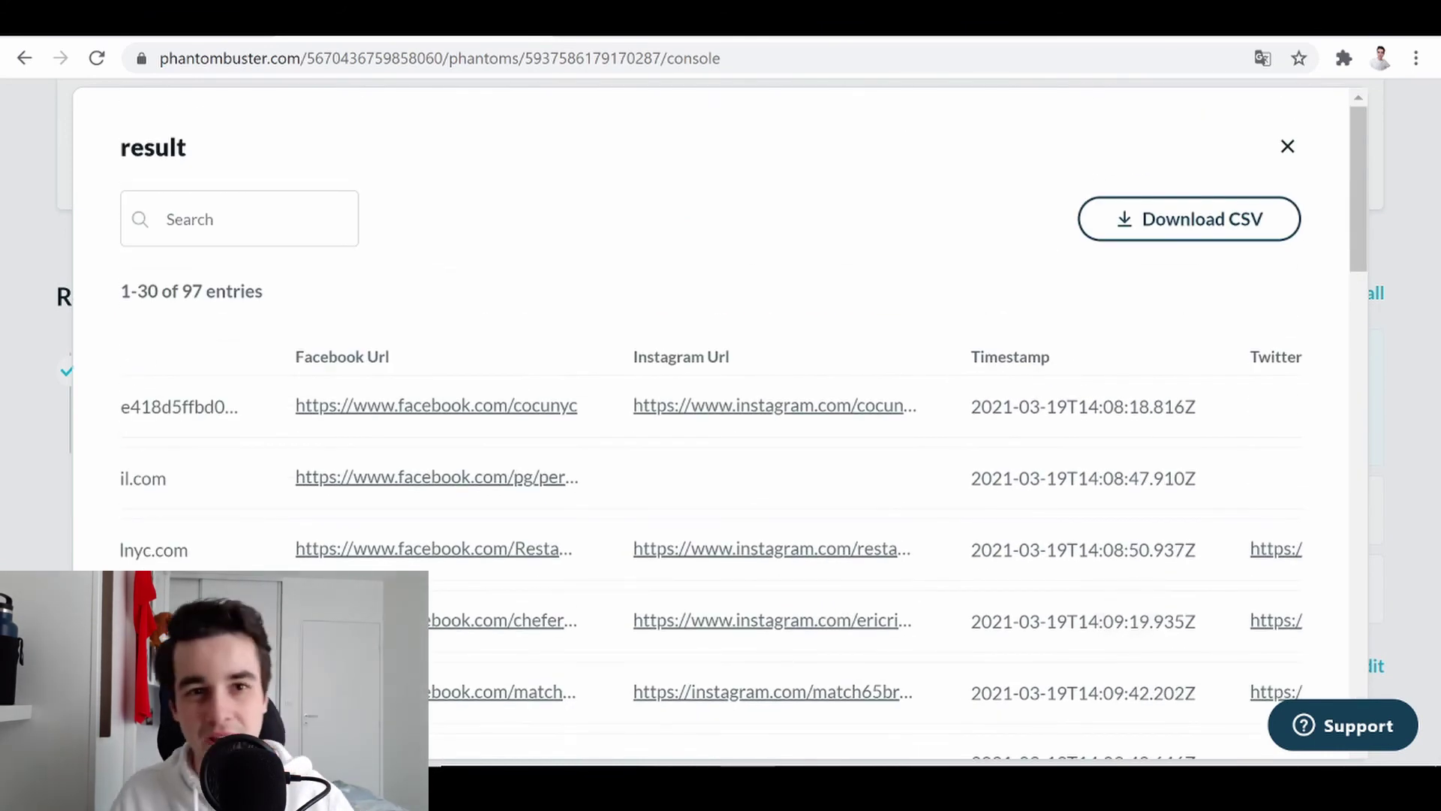